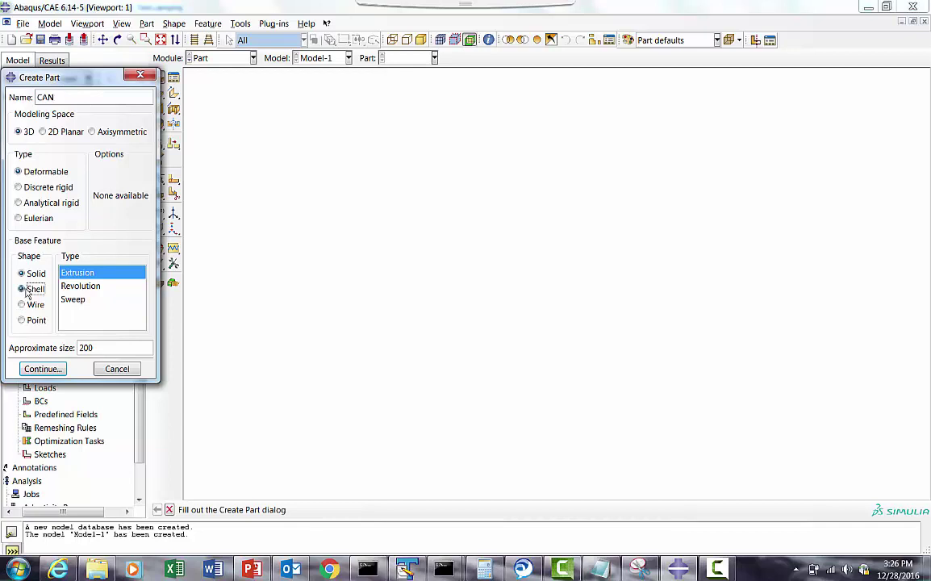
# Define the CAN part as a shell of revolution, set its approximate size and start its section sketch.
pyautogui.click(29, 289)
pyautogui.click(81, 300)
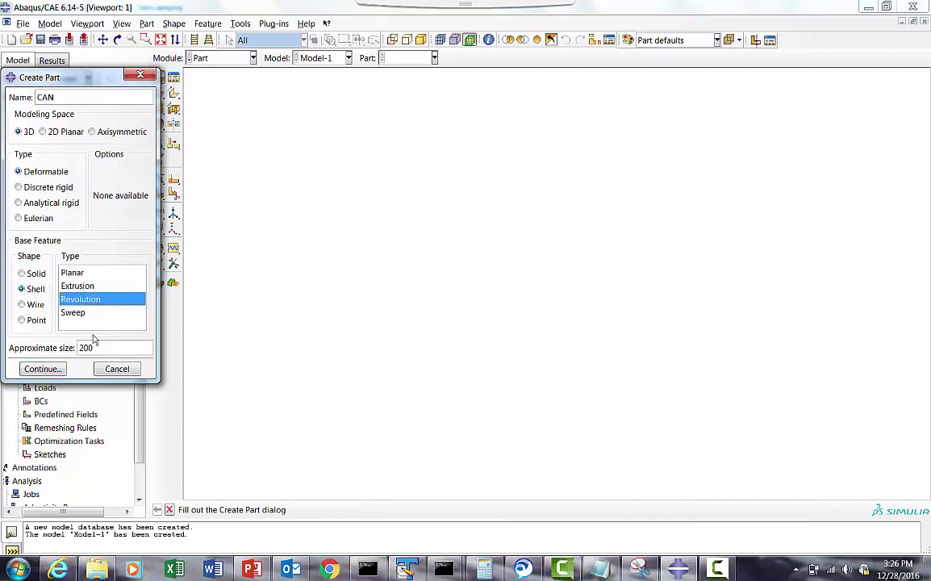
pyautogui.moveTo(94, 348); pyautogui.dragTo(69, 348)
pyautogui.write('50')
pyautogui.click(47, 369)
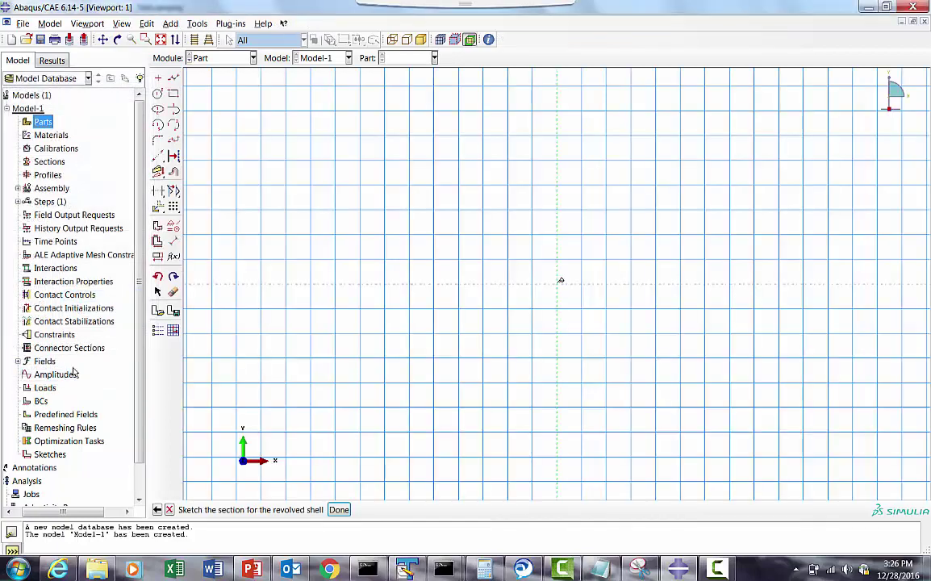
# Place isolated sketch points at (0,0), (27,0), (33,7) and (33,113) for the bottom and side of the can profile.
pyautogui.click(158, 78)
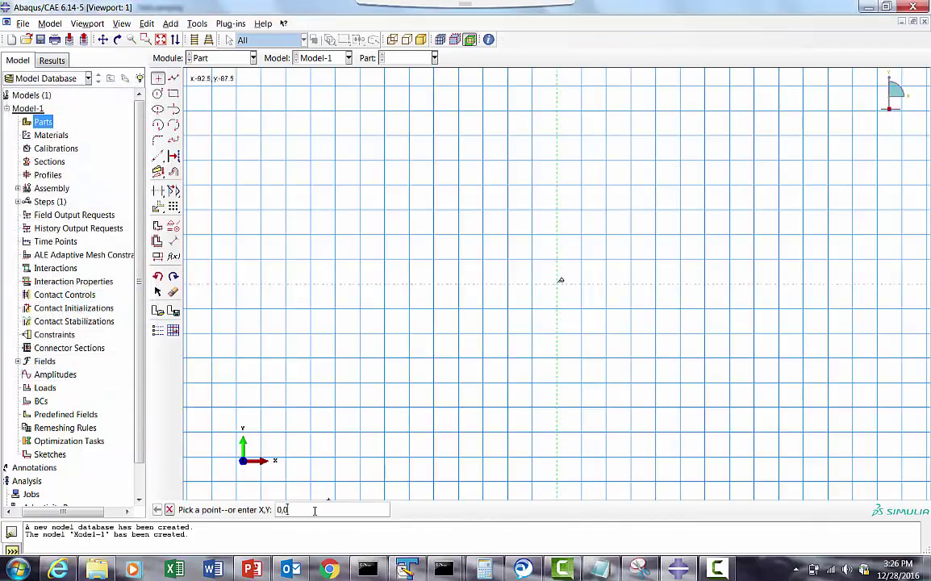
pyautogui.write('0,0')
pyautogui.press('Return')
pyautogui.press('Return')
pyautogui.press('Return')
pyautogui.write('33,13')
pyautogui.press('Return')
# Add isolated sketch points at (27,124) and (0,124) for the top of the can profile.
pyautogui.click(161, 40)
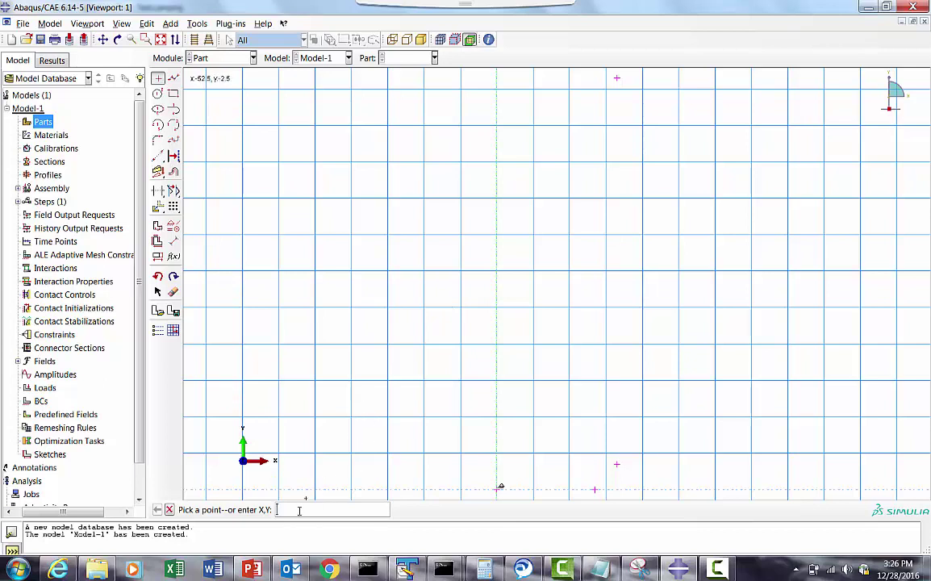
pyautogui.write('27,12')
pyautogui.press('Return')
pyautogui.click(160, 39)
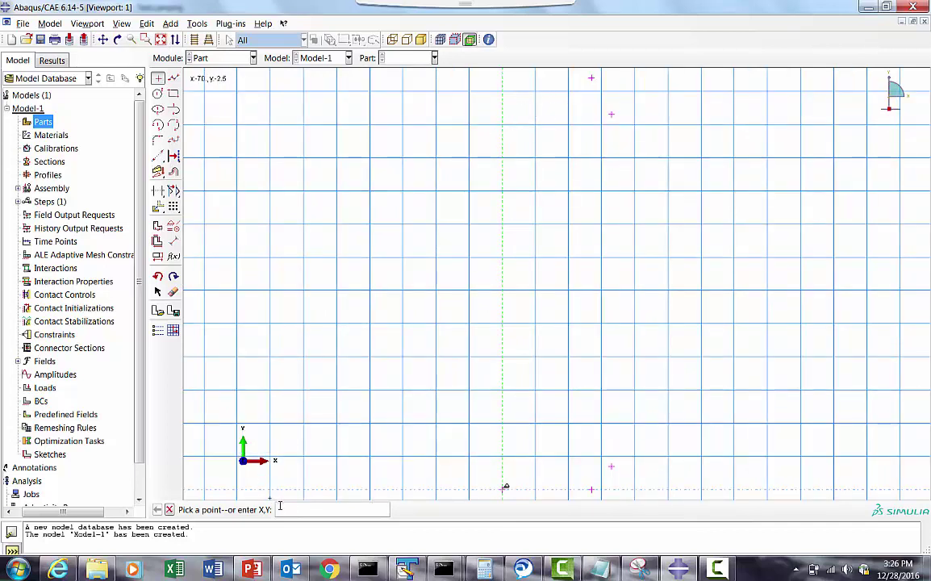
pyautogui.write('0,124')
pyautogui.press('Return')
# Connect the six points in order with lines, from the origin around to (0,124), leaving the axis side open.
pyautogui.click(174, 77)
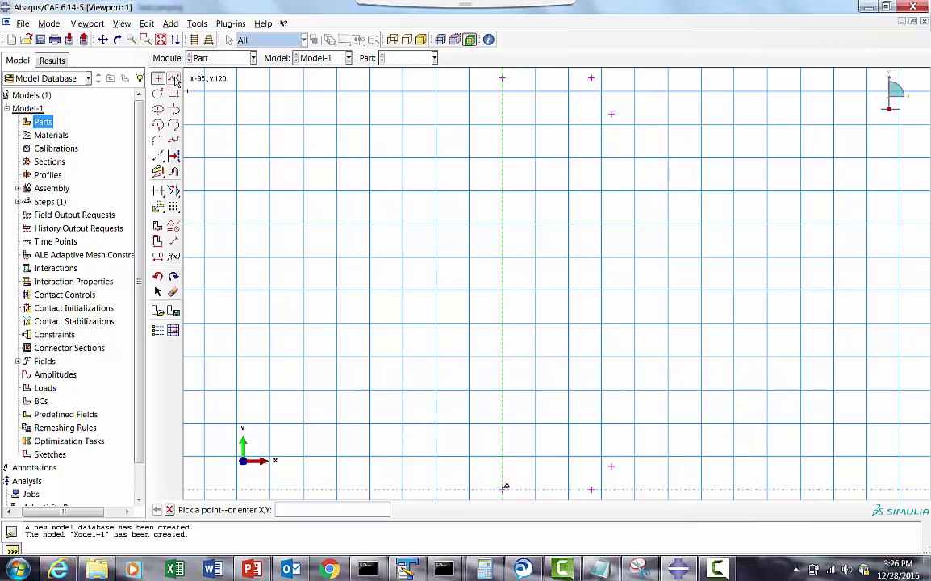
pyautogui.click(504, 488)
pyautogui.click(593, 488)
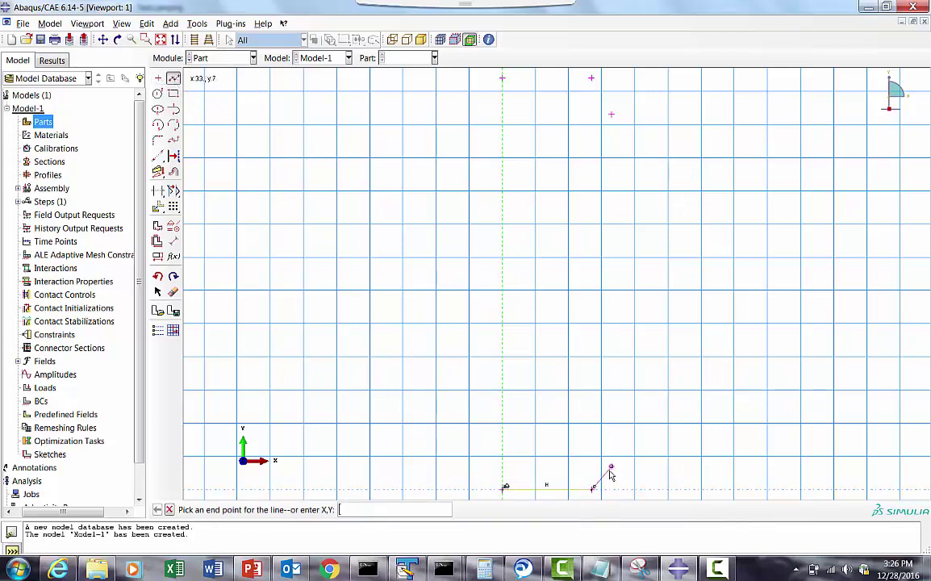
pyautogui.click(611, 466)
pyautogui.click(611, 114)
pyautogui.click(593, 77)
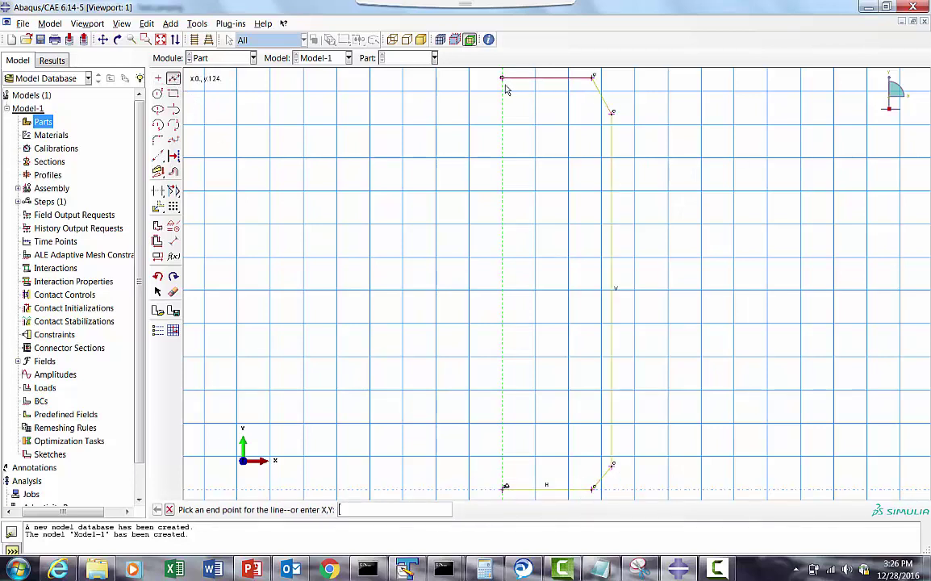
pyautogui.click(504, 78)
pyautogui.click(170, 510)
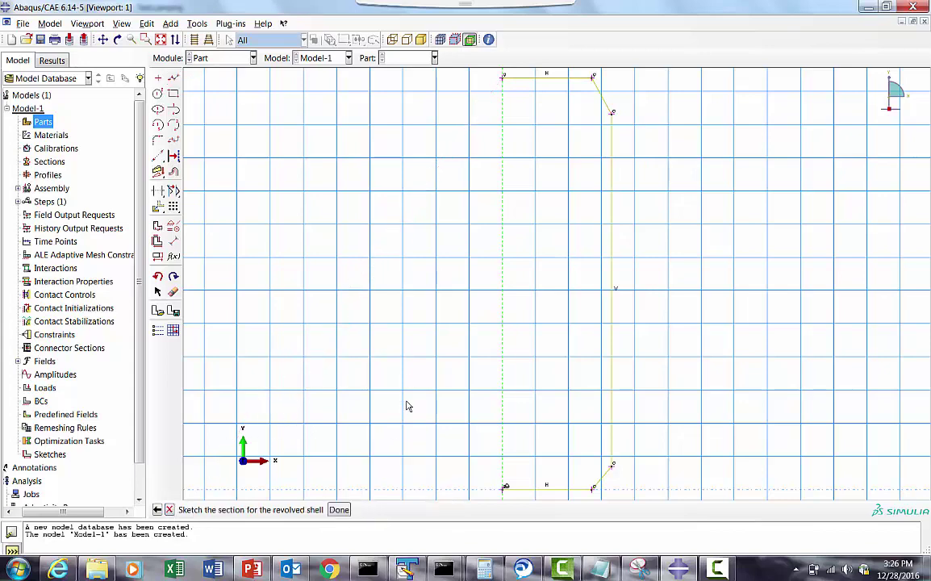
# Finish the section sketch and revolve it through 360 degrees into the can shell.
pyautogui.click(343, 511)
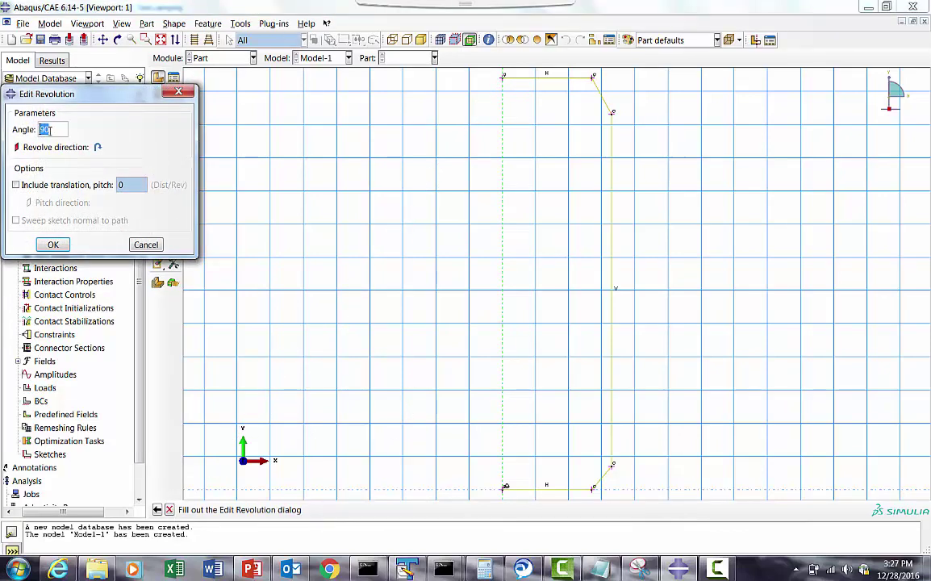
pyautogui.click(27, 129)
pyautogui.moveTo(50, 125); pyautogui.dragTo(29, 127)
pyautogui.write('360')
pyautogui.click(53, 244)
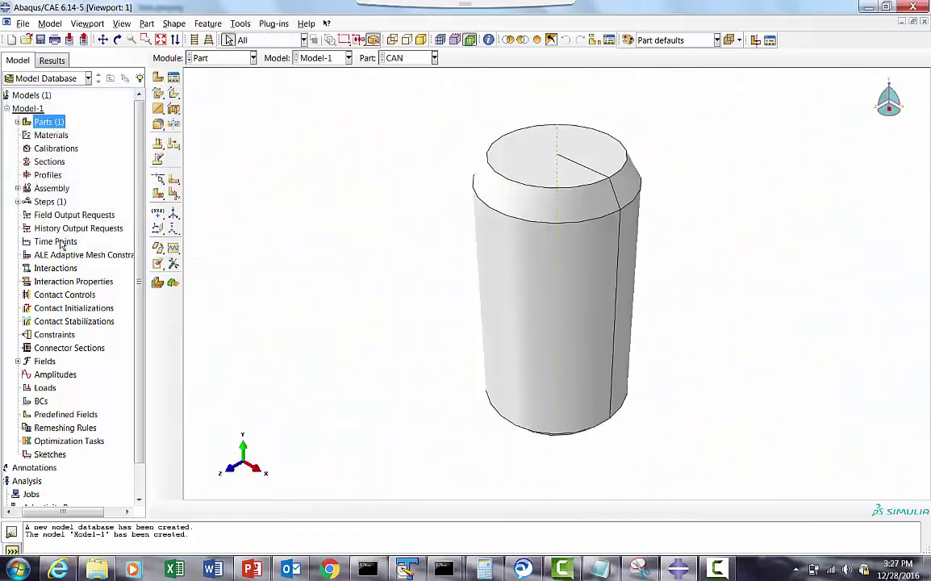
# Create a material named AL in the Property module.
pyautogui.click(202, 58)
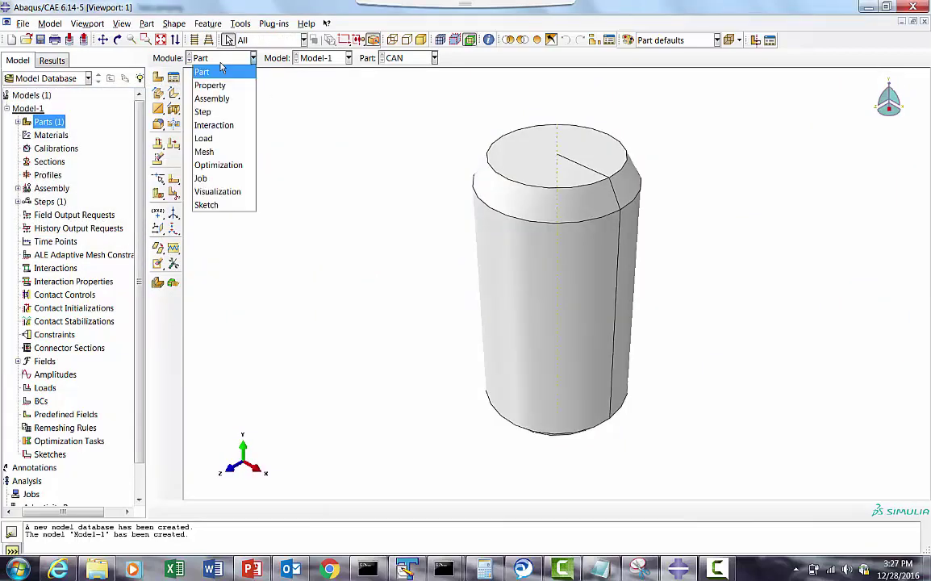
pyautogui.click(187, 86)
pyautogui.click(174, 78)
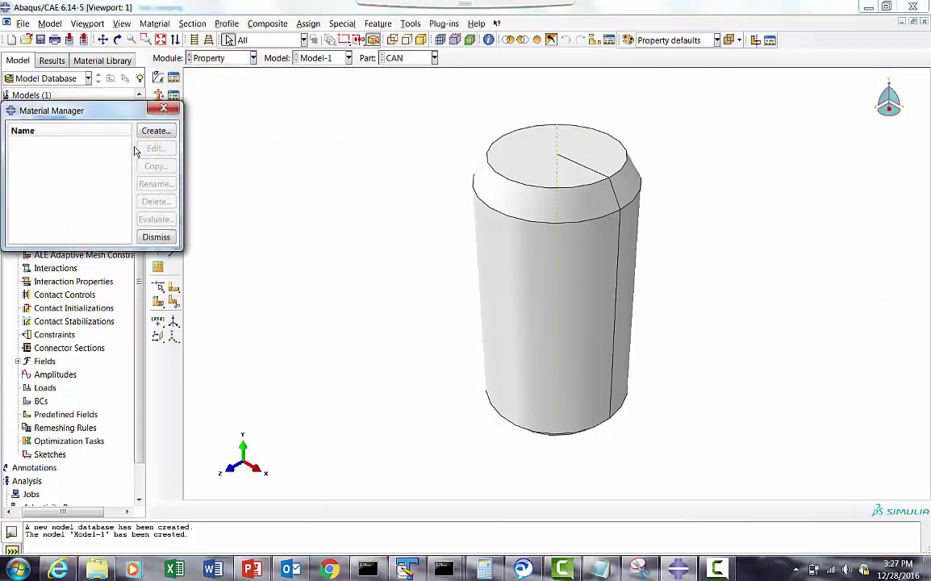
pyautogui.click(155, 131)
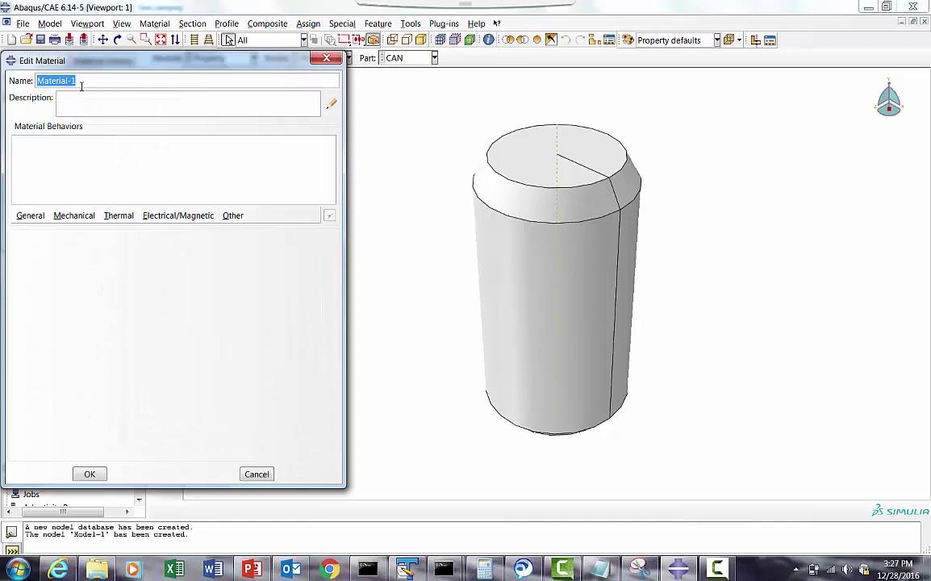
pyautogui.write('AL')
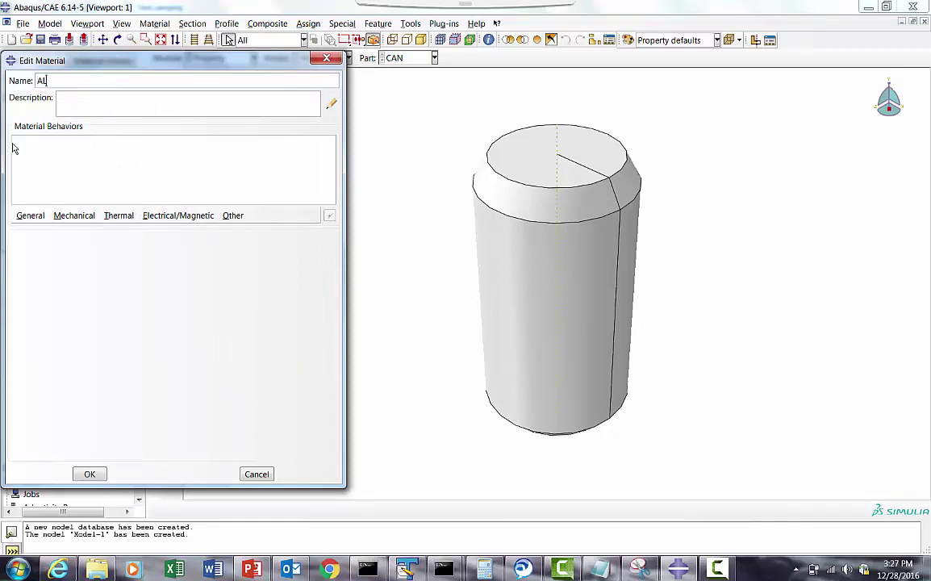
# Add a density behavior to the AL material with a mass density of 2.77e-09.
pyautogui.click(30, 216)
pyautogui.click(31, 231)
pyautogui.click(61, 345)
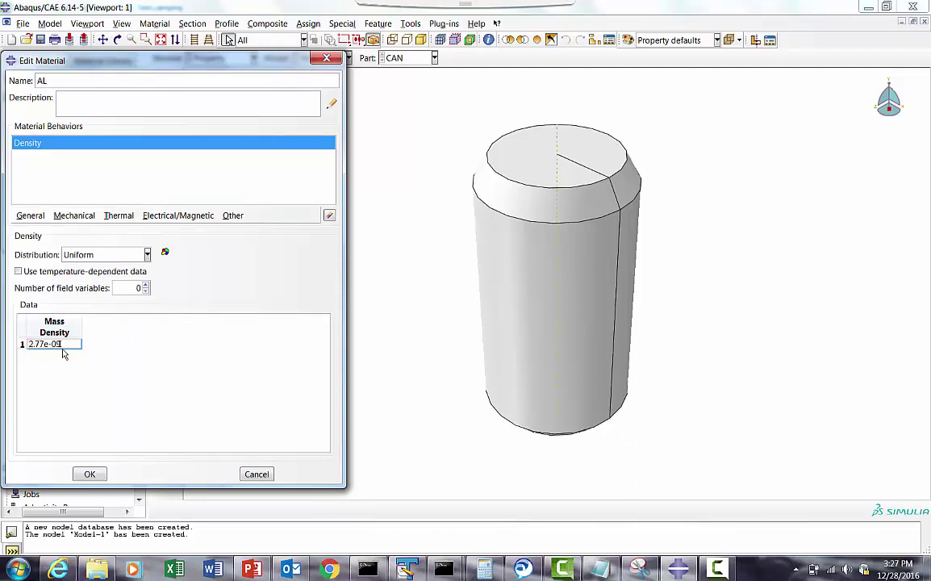
pyautogui.press('Return')
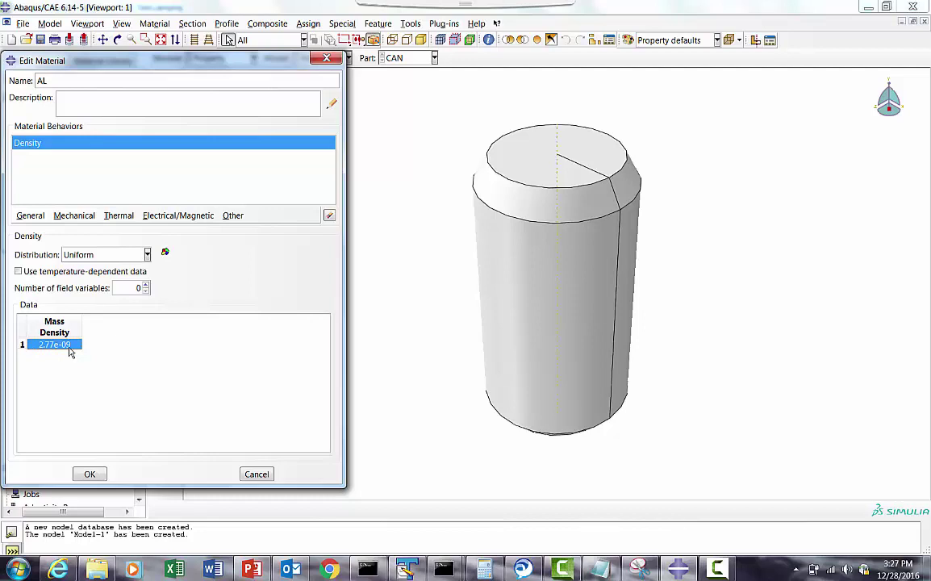
# Add isotropic elasticity to the AL material with Young's modulus 73.1e03 and Poisson's ratio 0.33.
pyautogui.click(74, 216)
pyautogui.moveTo(185, 231)
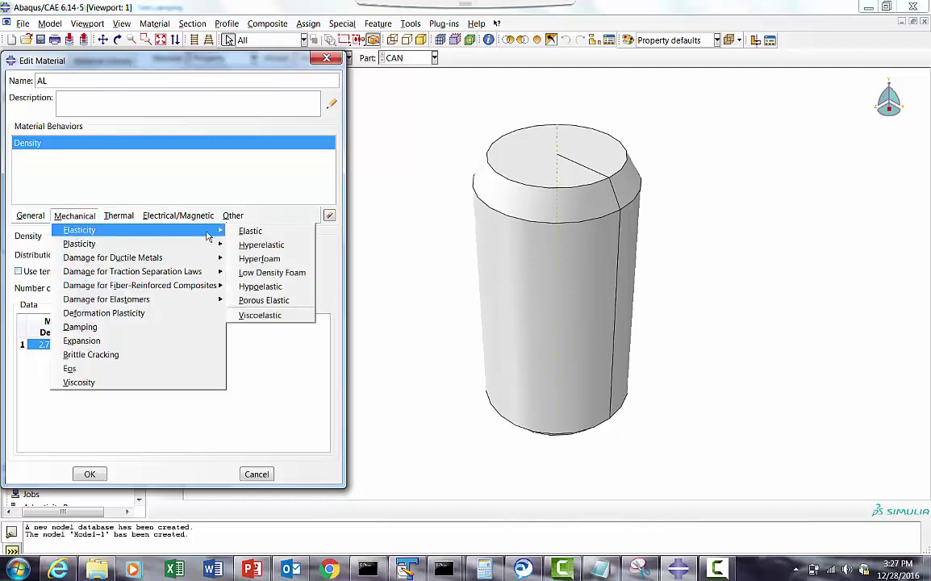
pyautogui.click(250, 231)
pyautogui.click(56, 393)
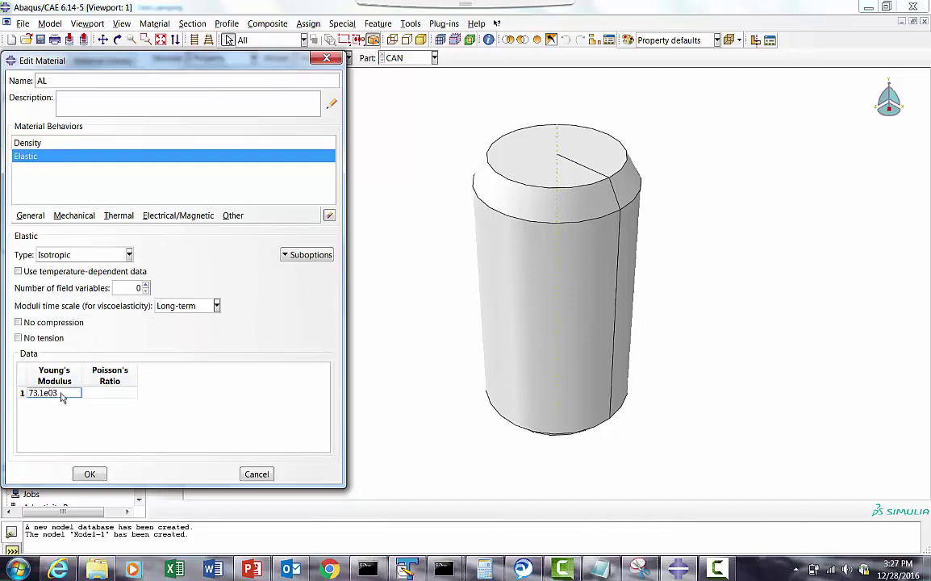
pyautogui.click(113, 394)
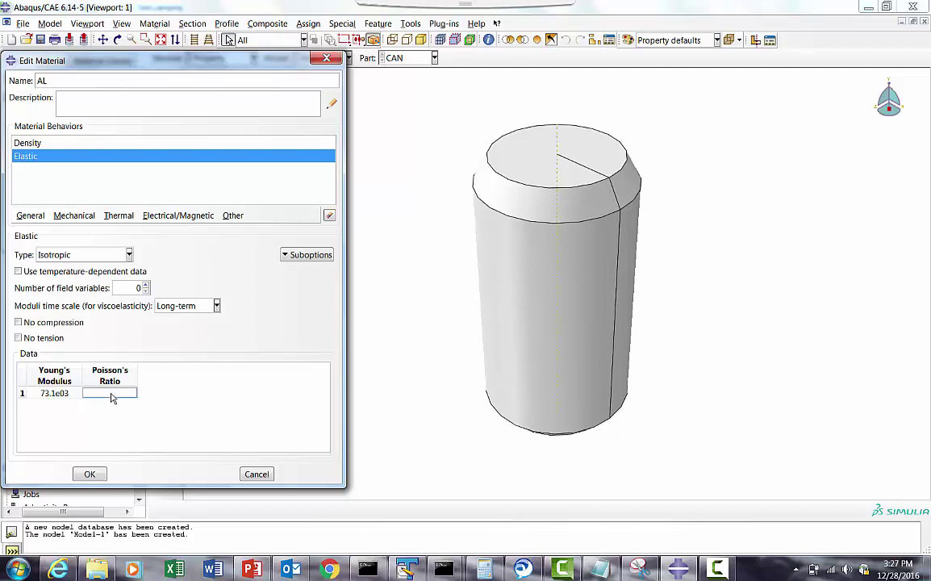
pyautogui.write('0.33')
pyautogui.press('Return')
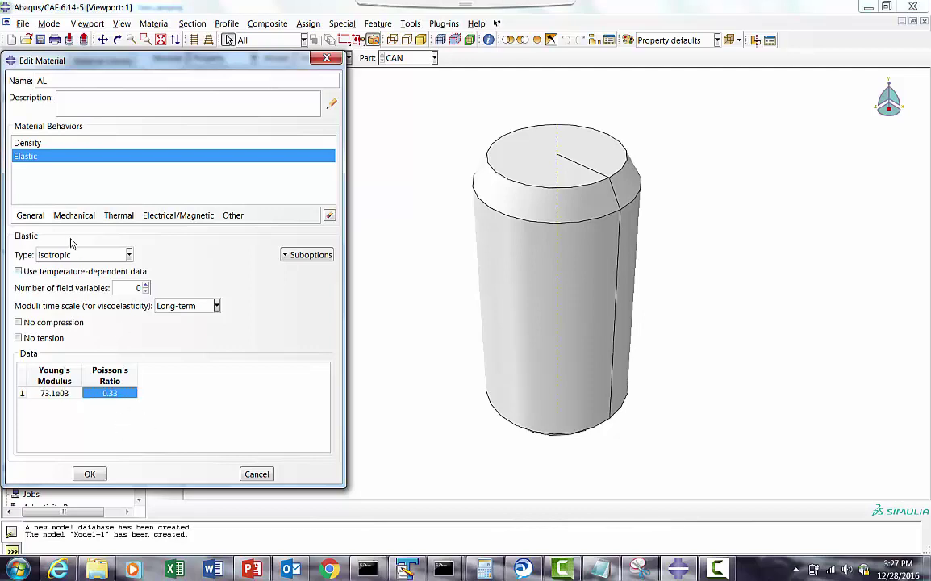
# Add plastic behavior to the AL material, with a first data row of yield stress 170 at plastic strain 0.
pyautogui.click(75, 216)
pyautogui.moveTo(78, 244)
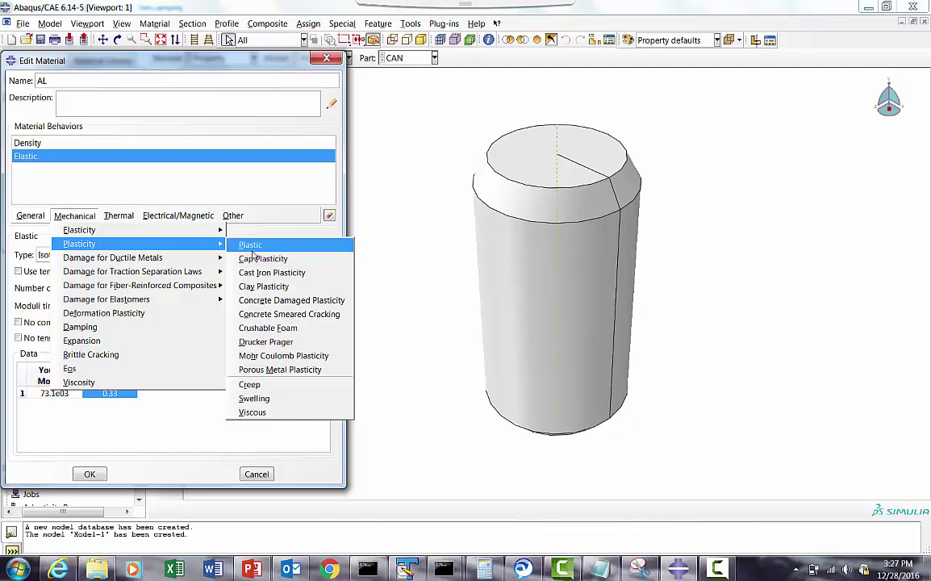
pyautogui.click(246, 244)
pyautogui.click(63, 366)
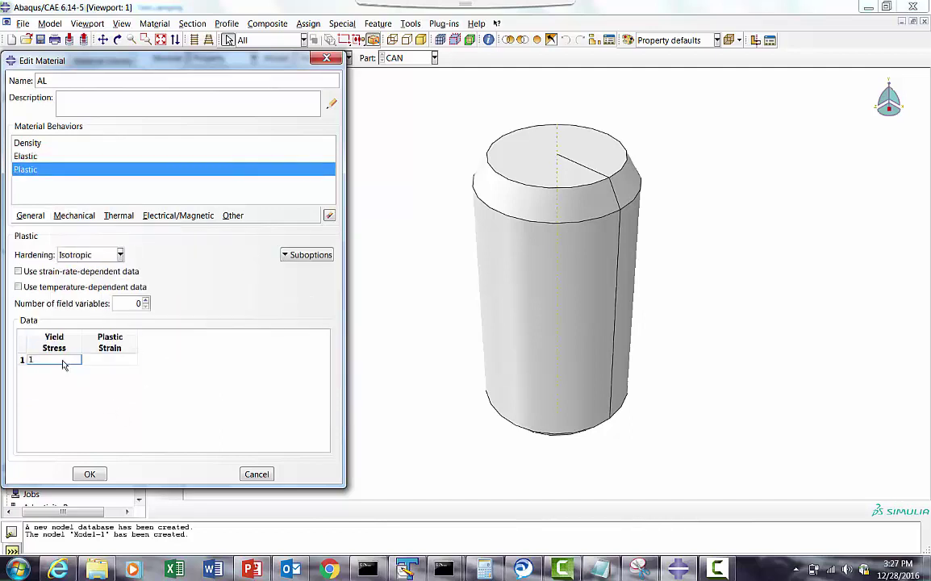
pyautogui.write('170')
pyautogui.click(113, 359)
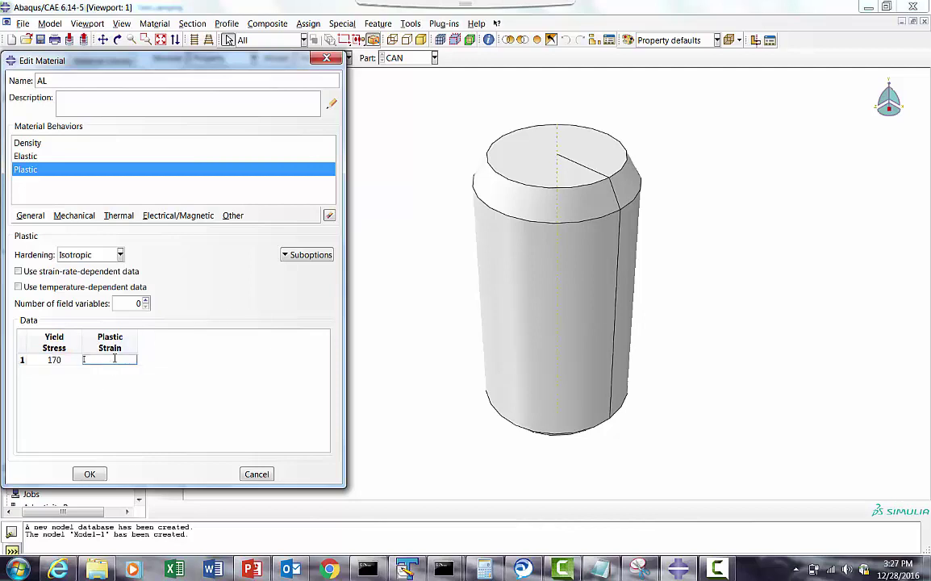
pyautogui.write('0')
pyautogui.press('Tab')
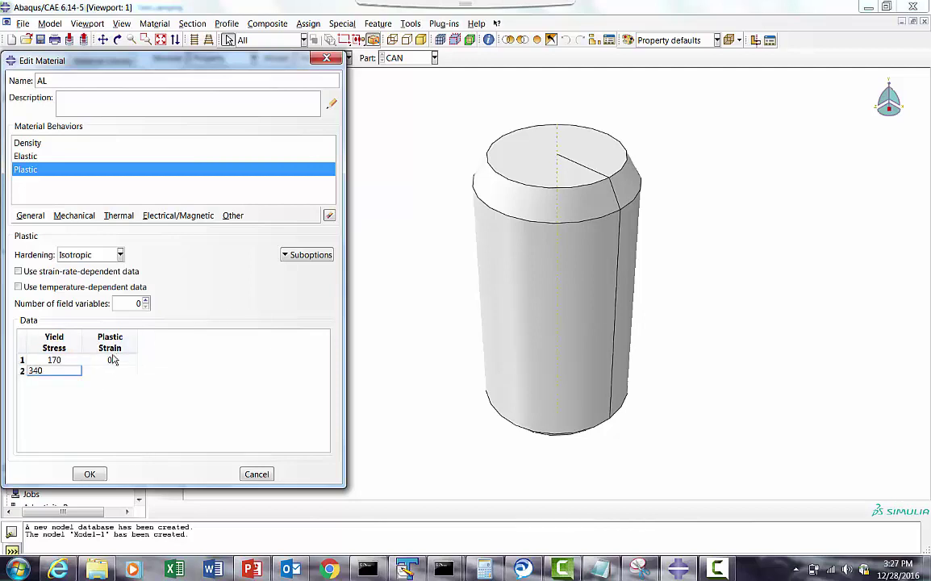
# Enter a second plastic data row of yield stress 340 at strain 0.1 and save the material definition.
pyautogui.write('340')
pyautogui.click(114, 373)
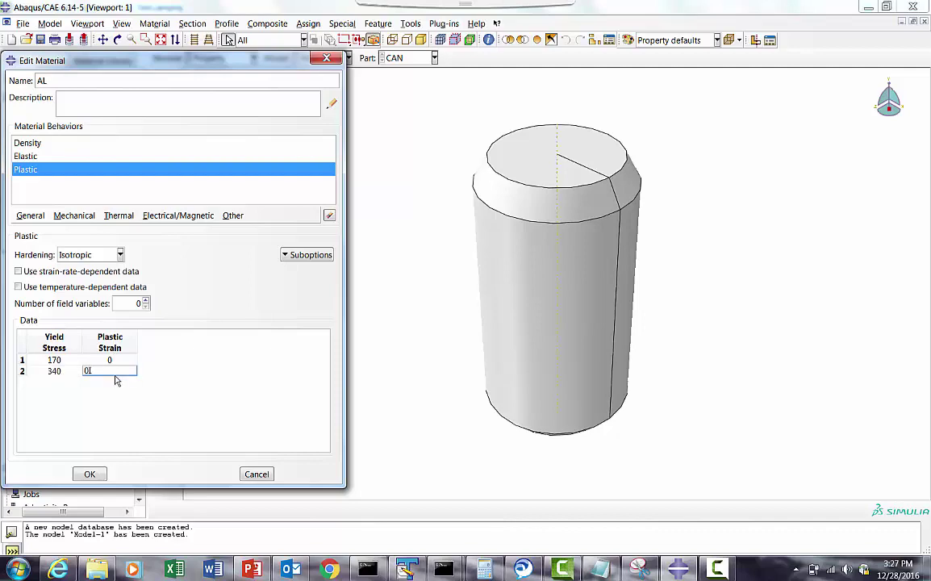
pyautogui.write('0.1')
pyautogui.press('Return')
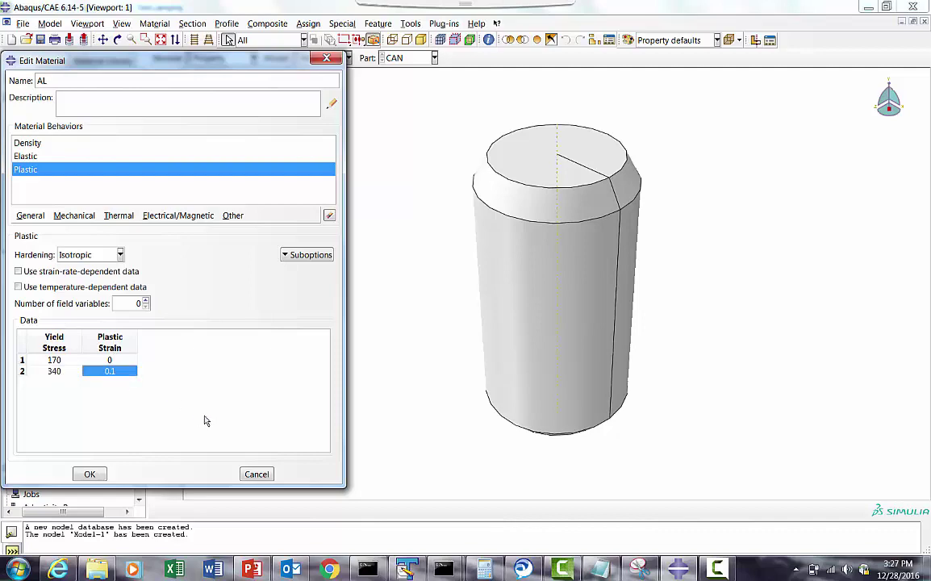
pyautogui.click(95, 474)
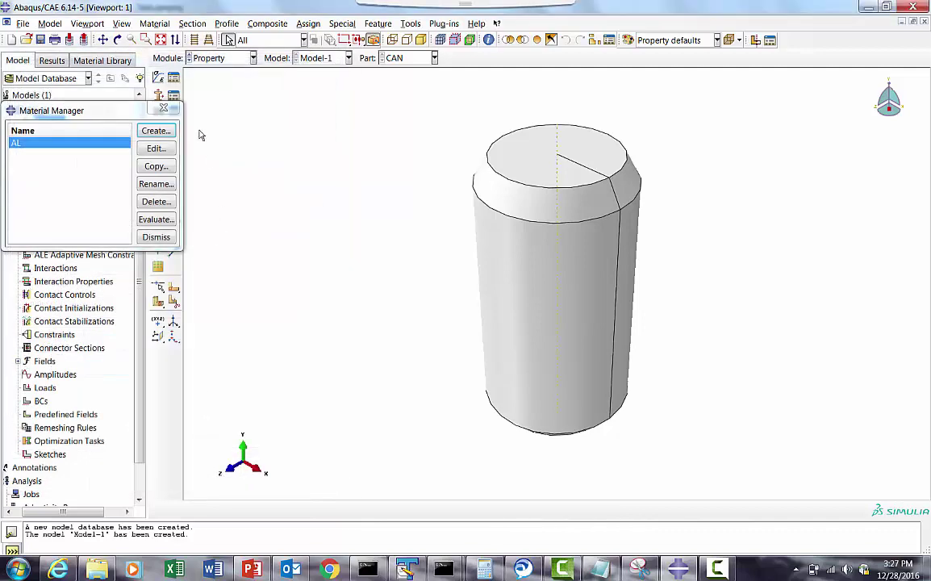
pyautogui.click(147, 234)
# Create a homogeneous shell section named Can.
pyautogui.click(173, 95)
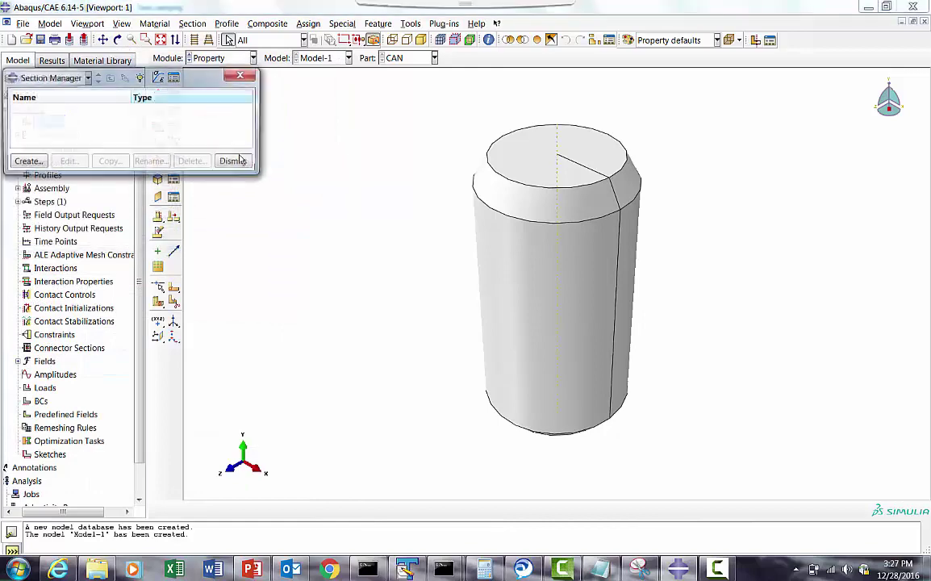
pyautogui.click(25, 161)
pyautogui.click(28, 161)
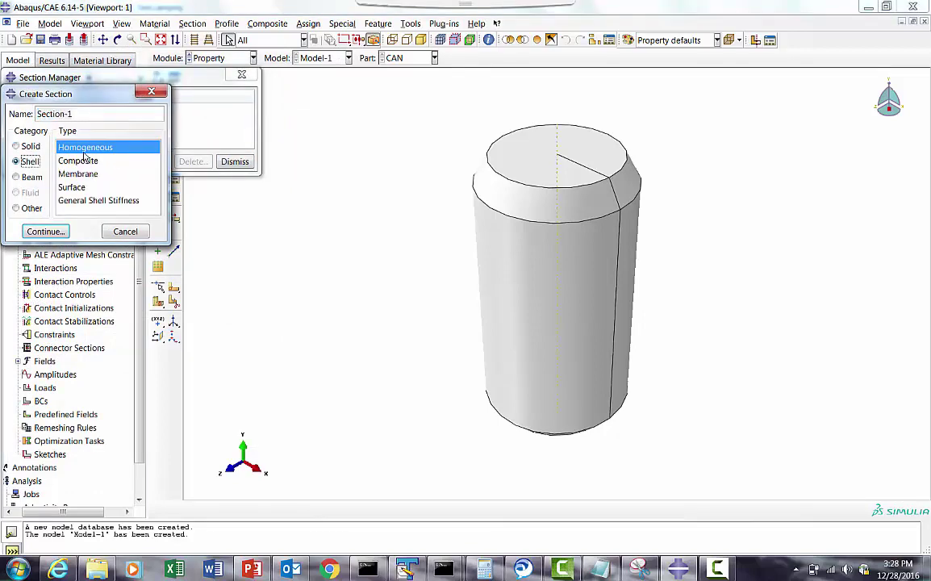
pyautogui.moveTo(73, 114); pyautogui.dragTo(12, 110)
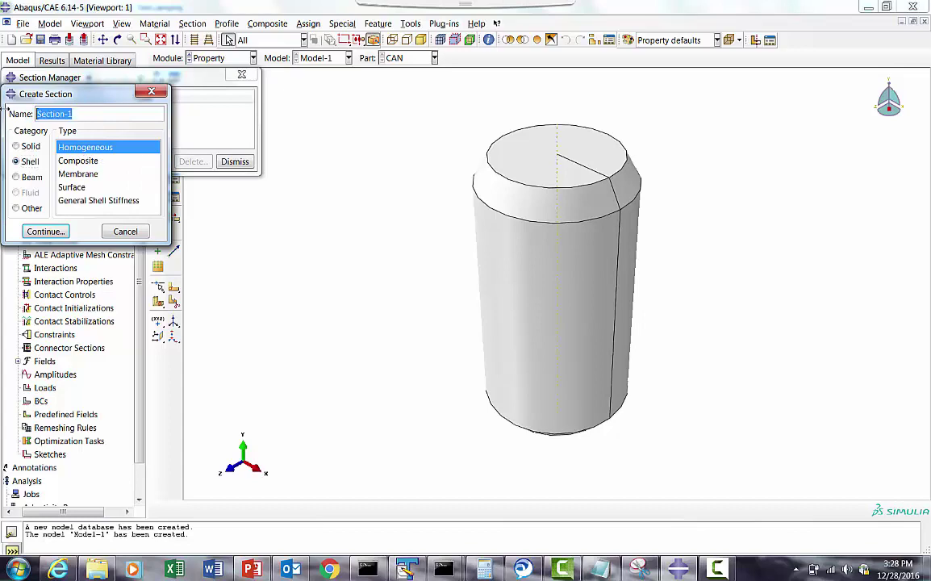
pyautogui.write('Can')
pyautogui.click(41, 231)
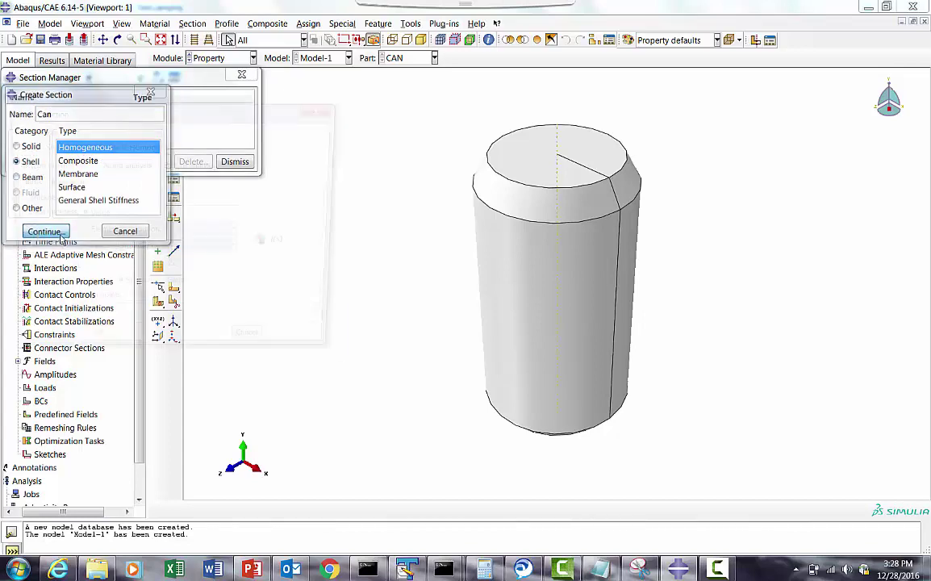
# Look up the can thickness in the PowerPoint slides and save the Can section with AL material and shell thickness 0.0102.
pyautogui.click(184, 218)
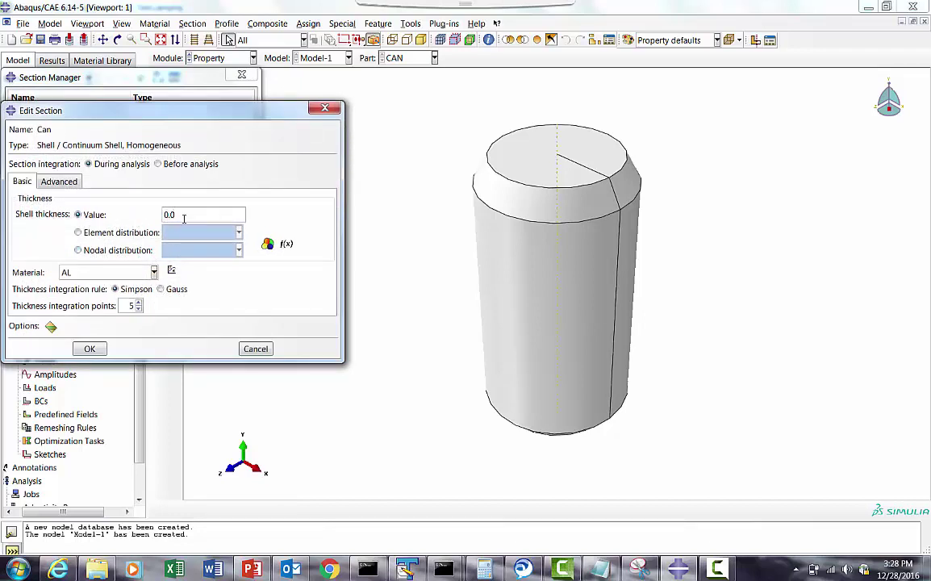
pyautogui.click(253, 569)
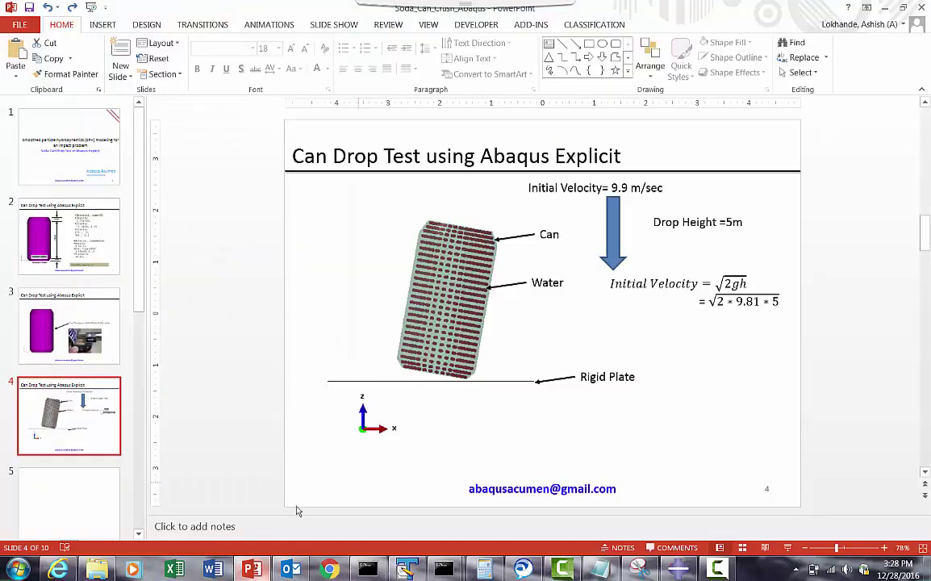
pyautogui.click(77, 256)
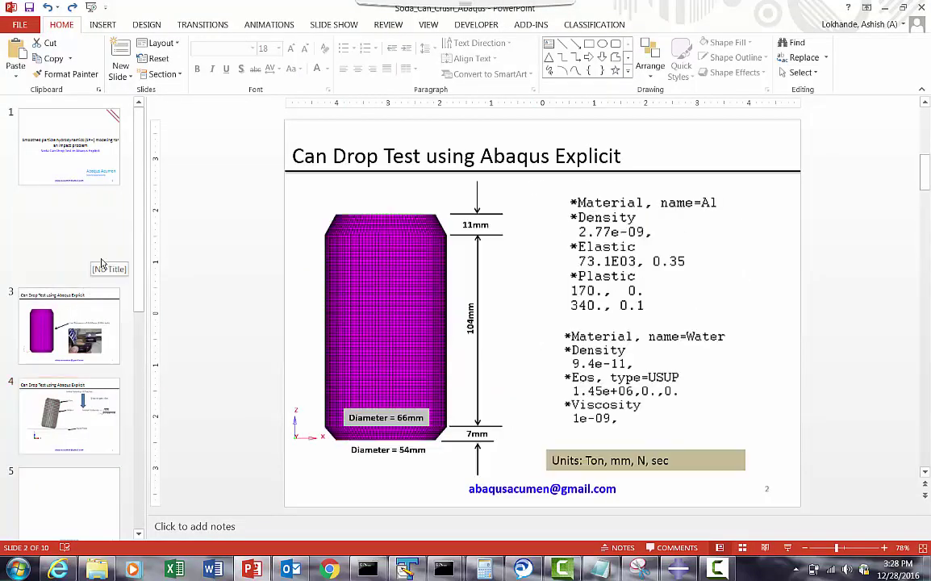
pyautogui.click(69, 323)
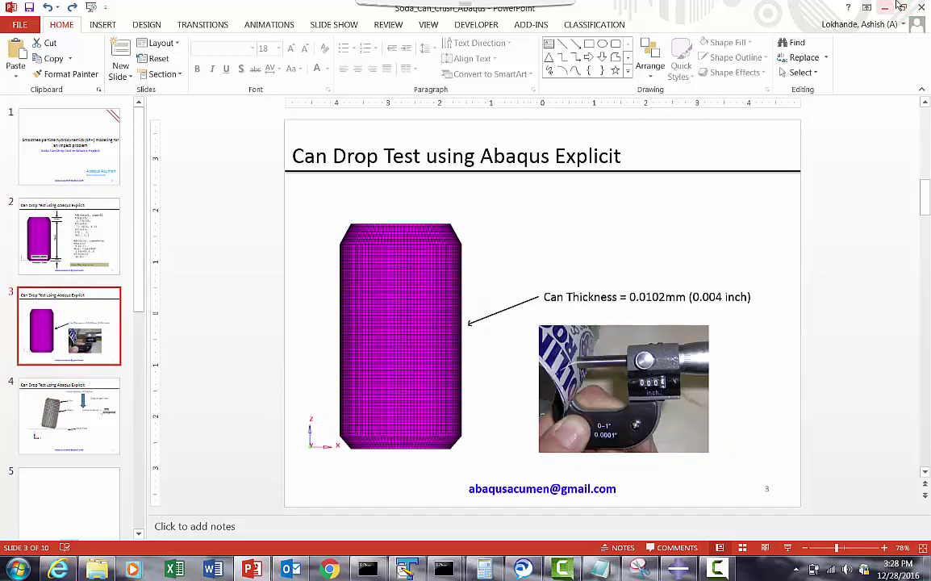
pyautogui.hotkey('alt', 'Tab')
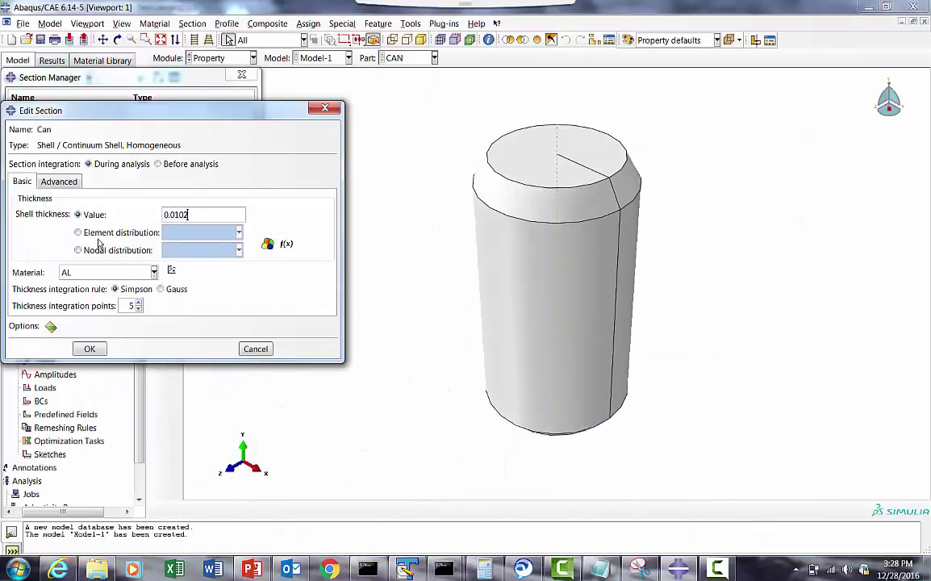
pyautogui.click(90, 349)
pyautogui.click(234, 161)
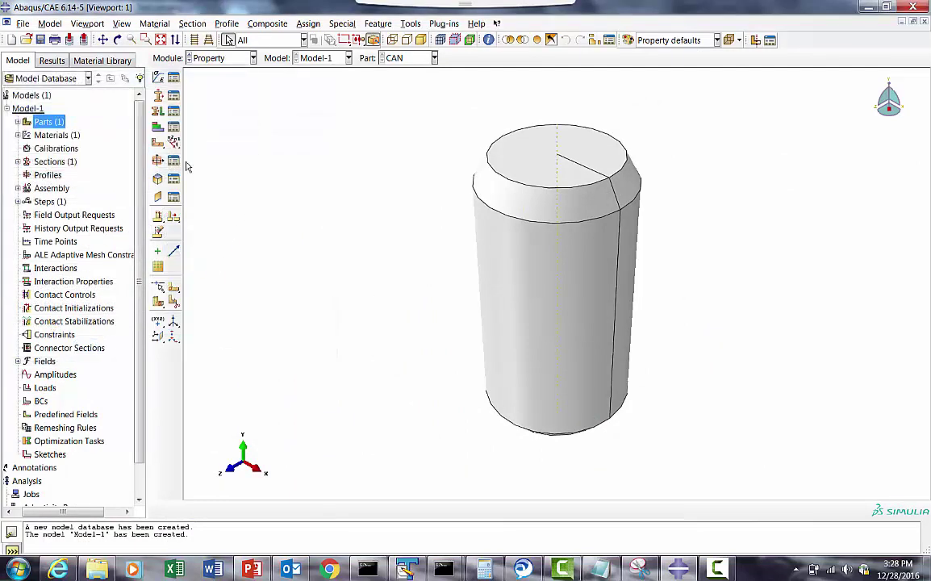
# Assign the Can shell section to the whole can part, with thickness from the section and a middle surface offset.
pyautogui.click(174, 126)
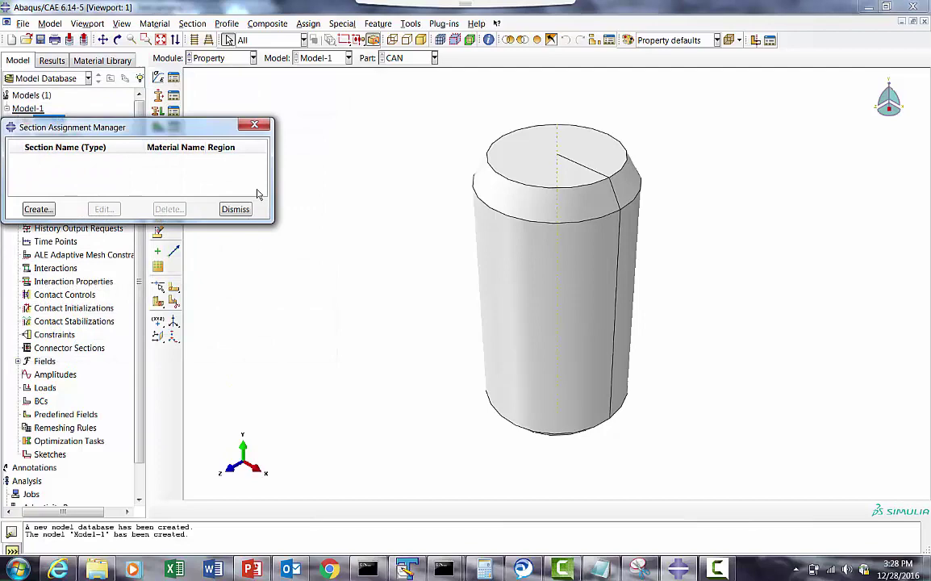
pyautogui.click(38, 209)
pyautogui.moveTo(435, 98); pyautogui.dragTo(694, 436)
pyautogui.click(468, 510)
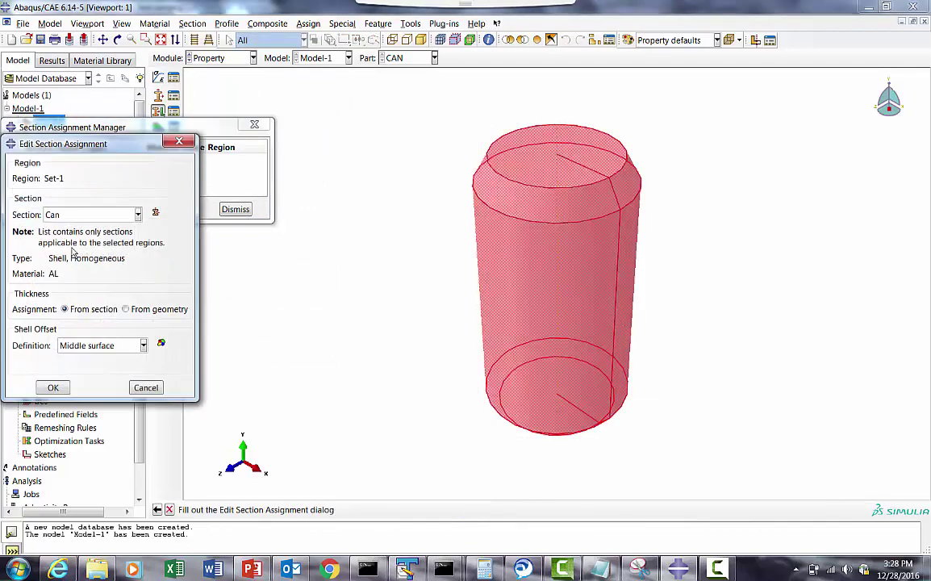
pyautogui.click(53, 389)
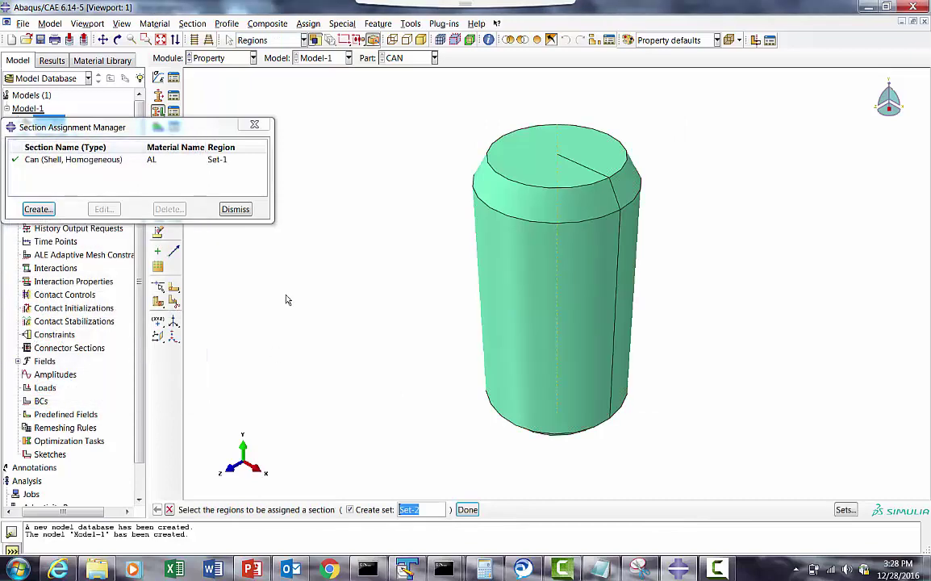
pyautogui.click(236, 209)
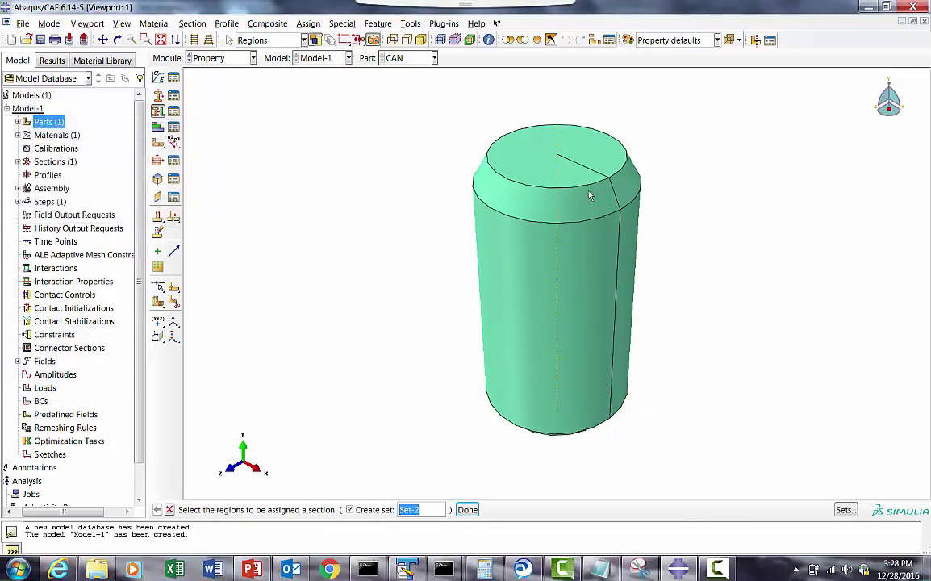
# Create a 3D deformable solid revolution part named Water with an approximate size of 500.
pyautogui.click(17, 121)
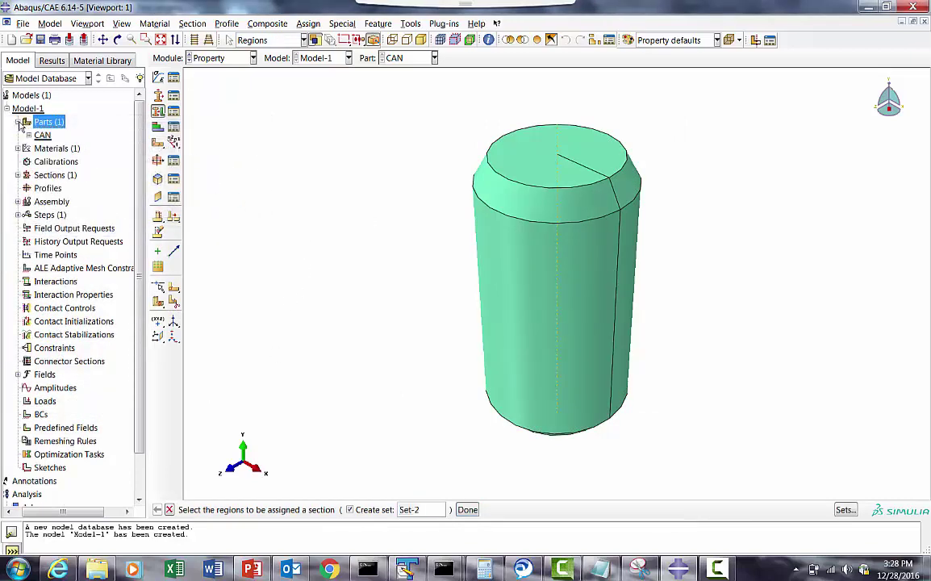
pyautogui.rightClick(42, 123)
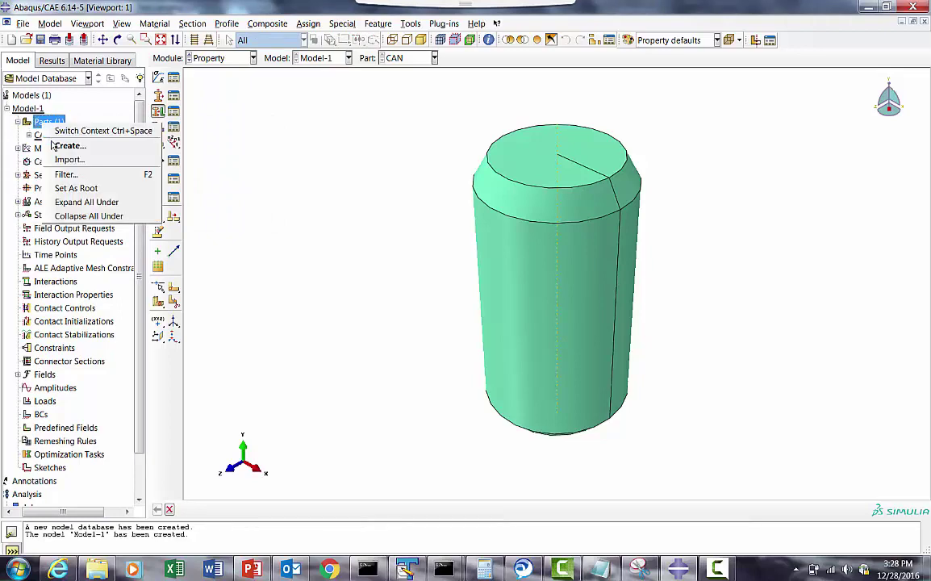
pyautogui.click(69, 142)
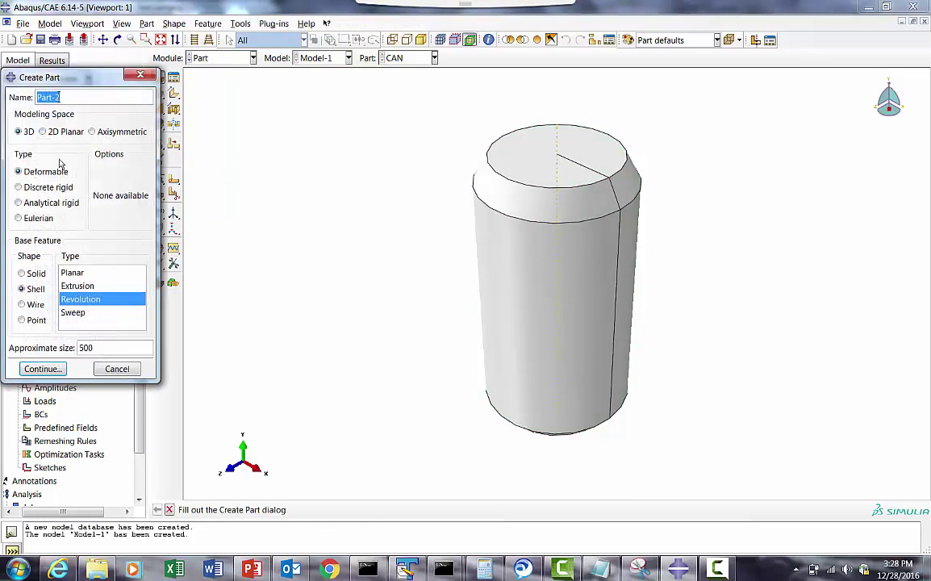
pyautogui.click(22, 274)
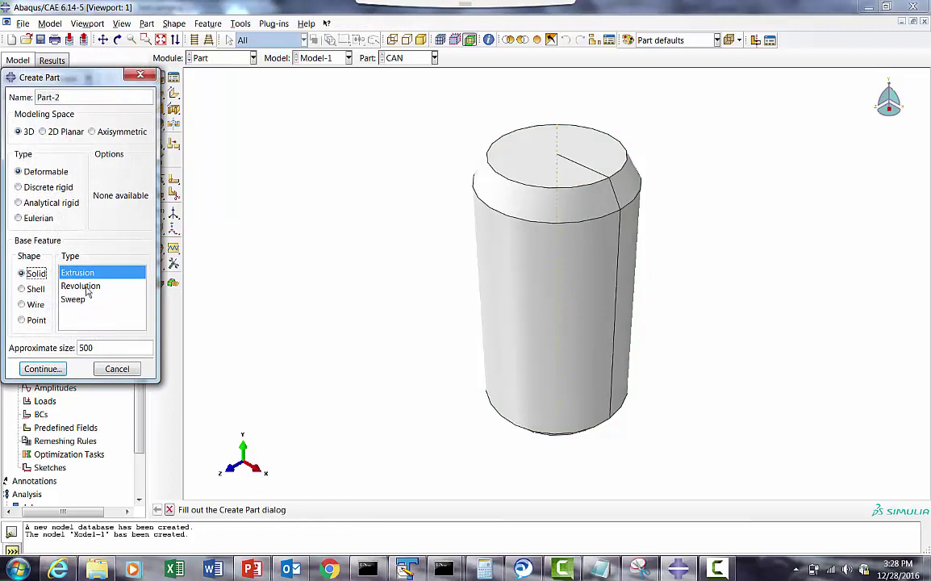
pyautogui.click(81, 286)
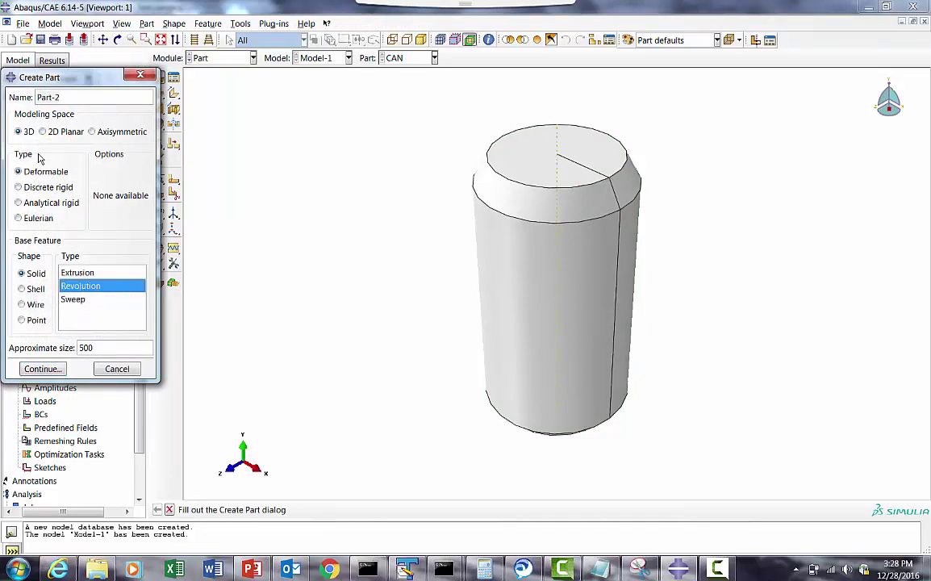
pyautogui.click(73, 97)
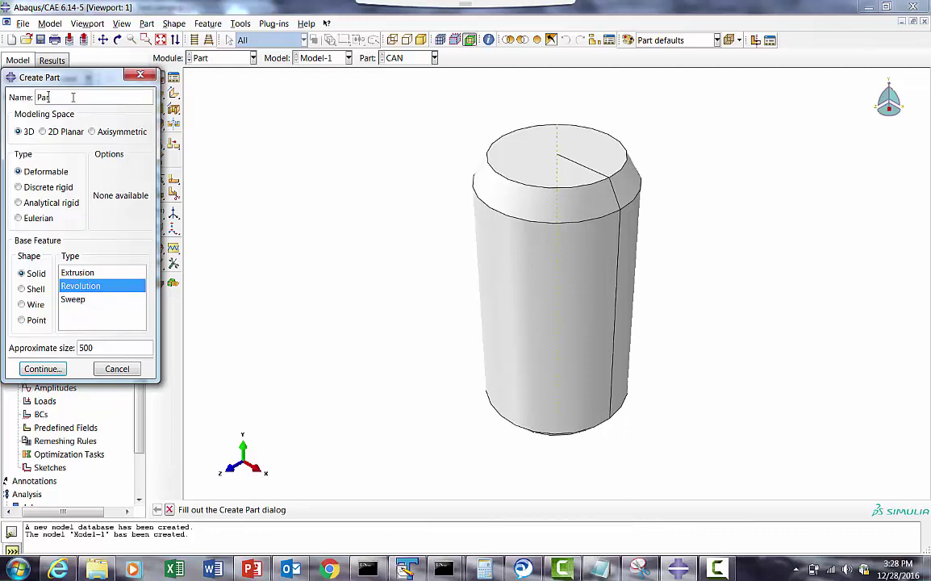
pyautogui.write('Water')
pyautogui.click(50, 369)
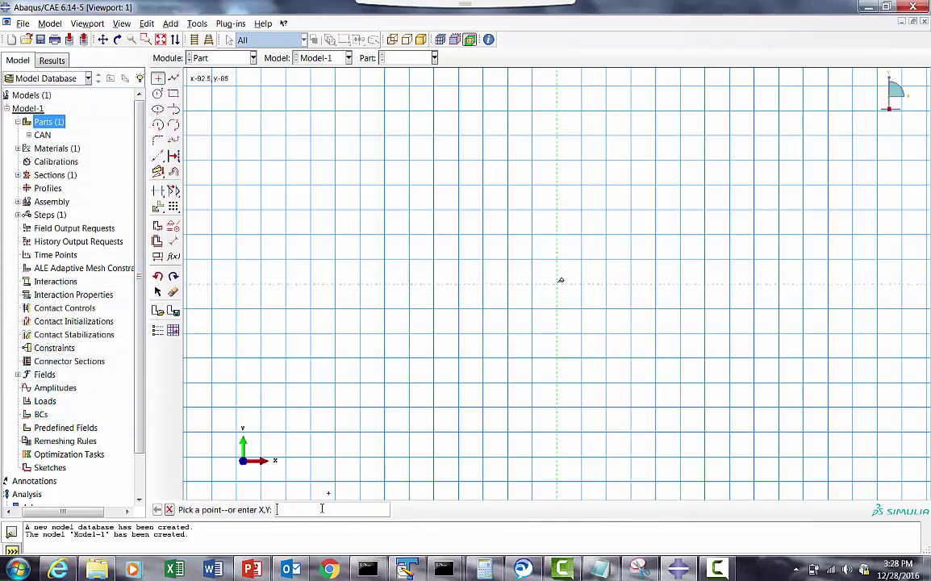
# Place the Water profile's corner points at (0,0), (27,0), (33,7), (33,113), (27,124) and (0,124).
pyautogui.press('BackSpace')
pyautogui.write('7')
pyautogui.press('Return')
pyautogui.write('33')
pyautogui.press('Return')
pyautogui.write('33,11')
pyautogui.press('Return')
pyautogui.write('27,')
pyautogui.press('Return')
pyautogui.write('0,118')
pyautogui.press('Return')
pyautogui.click(160, 42)
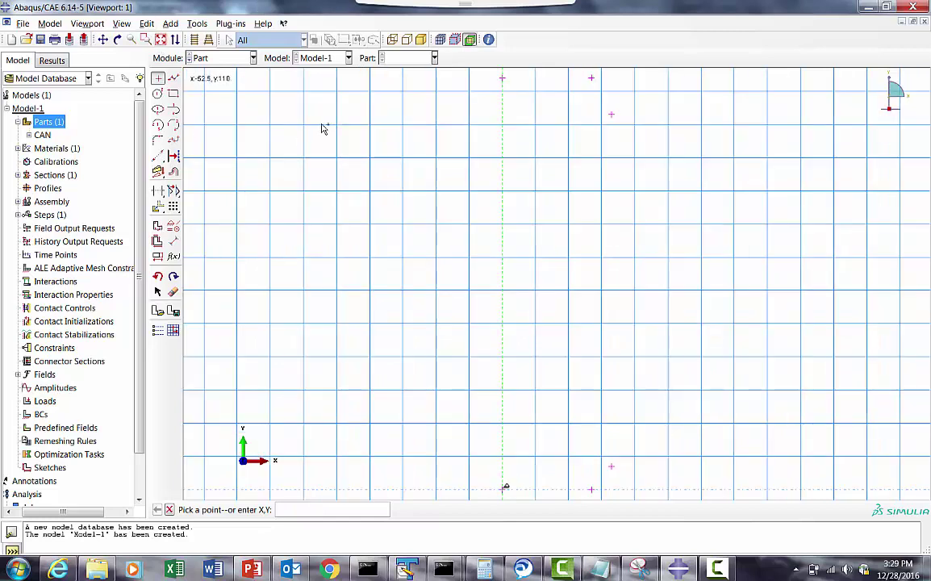
# Connect the six points with lines into a closed profile, including the straight edge along the revolution axis.
pyautogui.click(173, 77)
pyautogui.click(505, 488)
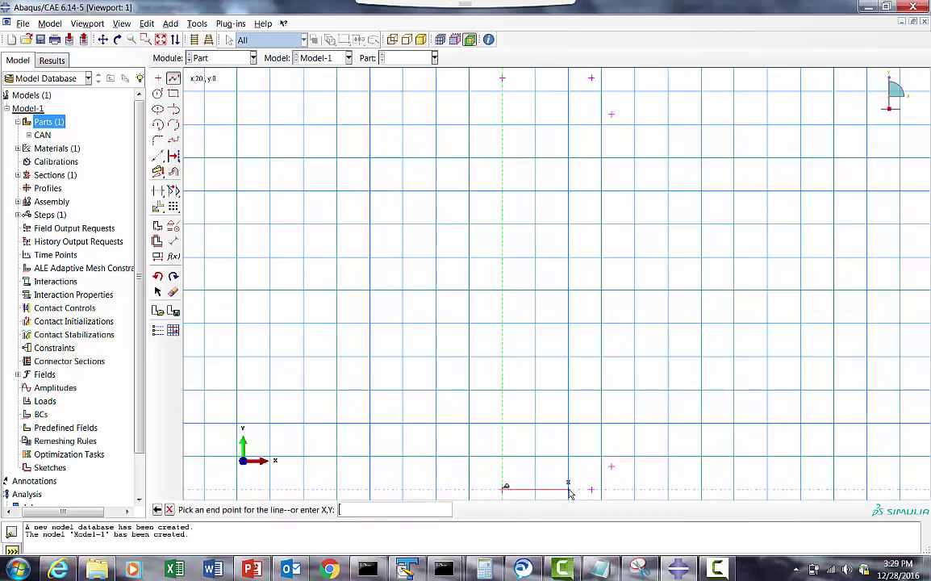
pyautogui.click(594, 488)
pyautogui.click(612, 465)
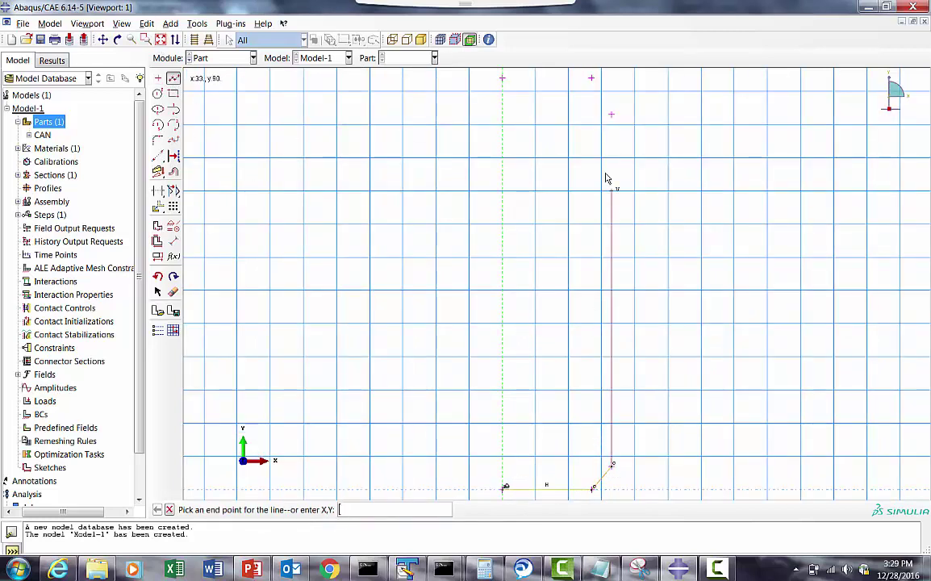
pyautogui.click(612, 111)
pyautogui.click(593, 76)
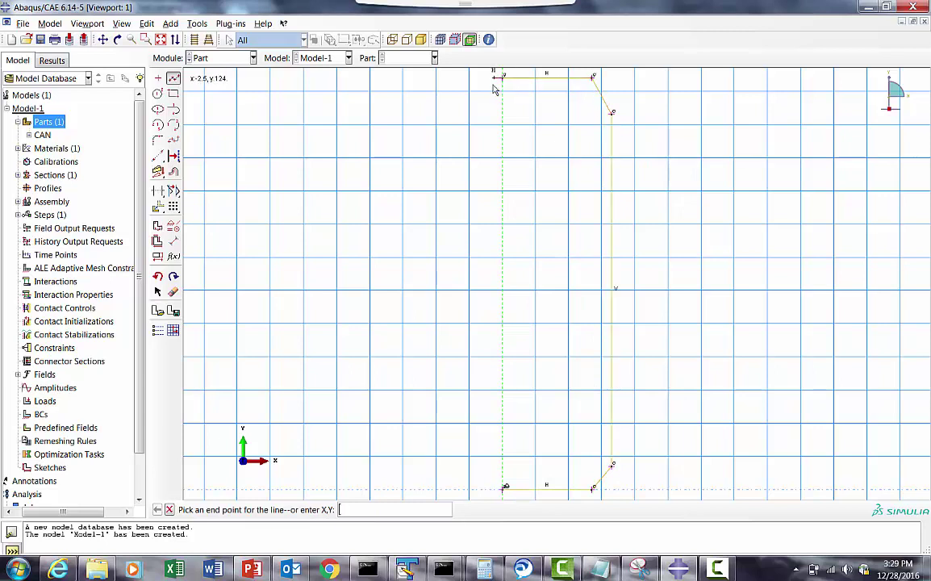
pyautogui.click(504, 77)
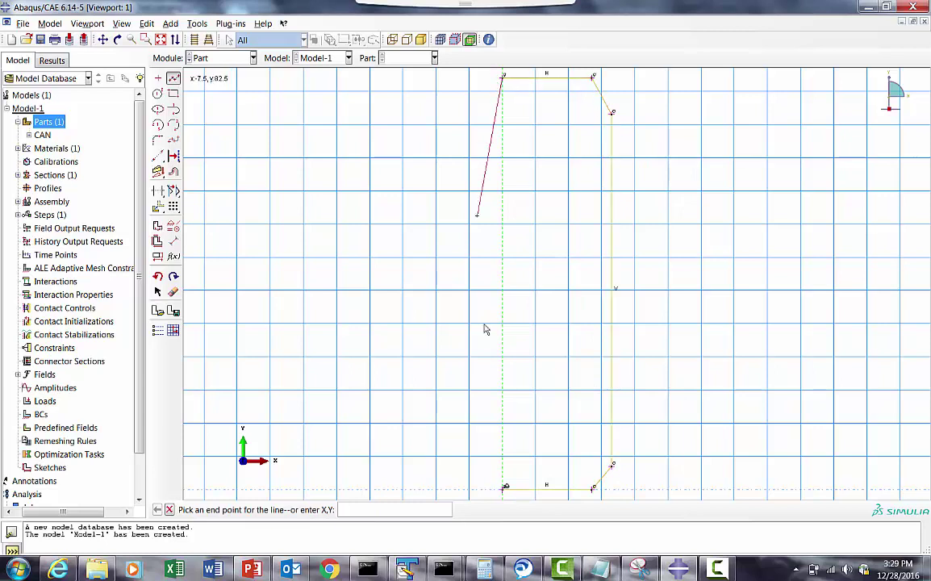
pyautogui.click(503, 488)
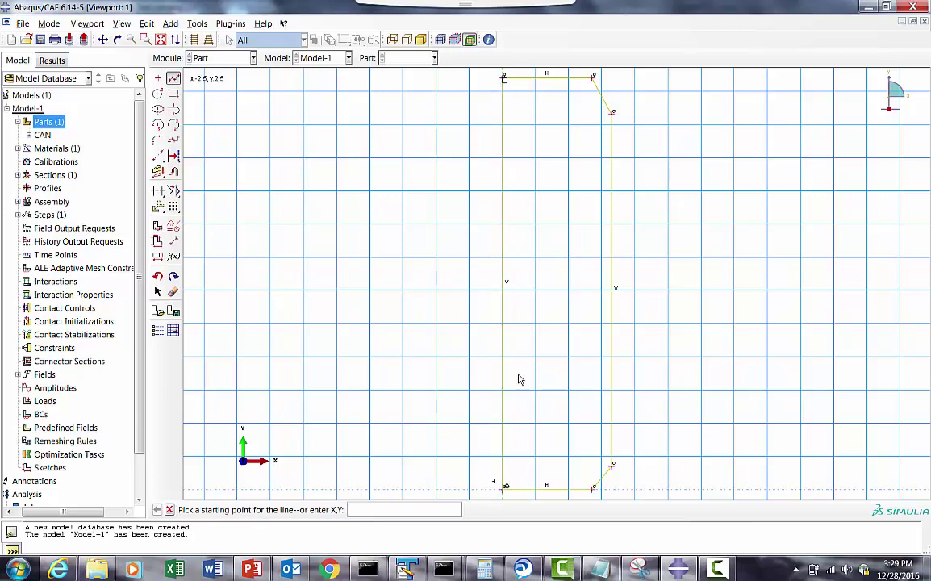
# Finish the sketch and revolve the closed profile a full turn into the solid Water part.
pyautogui.click(168, 510)
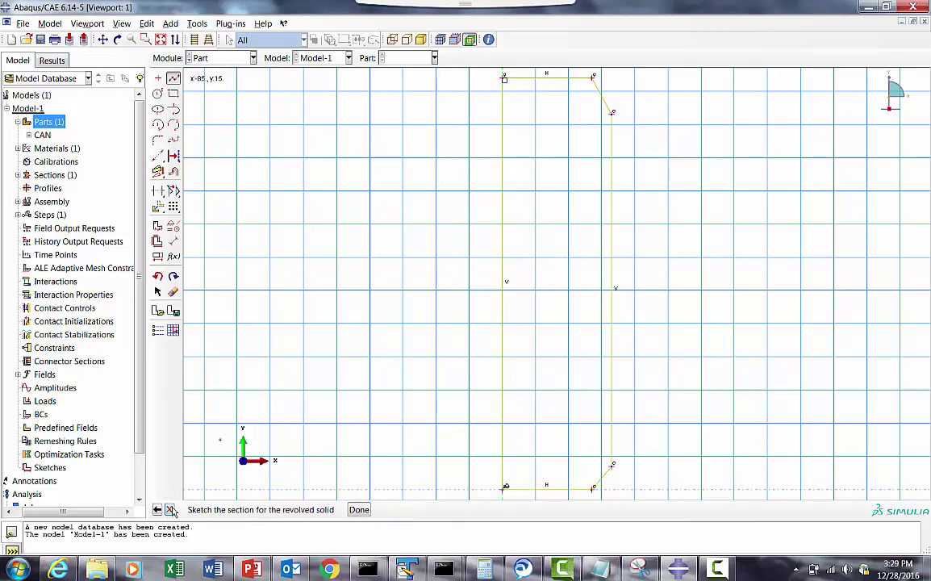
pyautogui.click(342, 511)
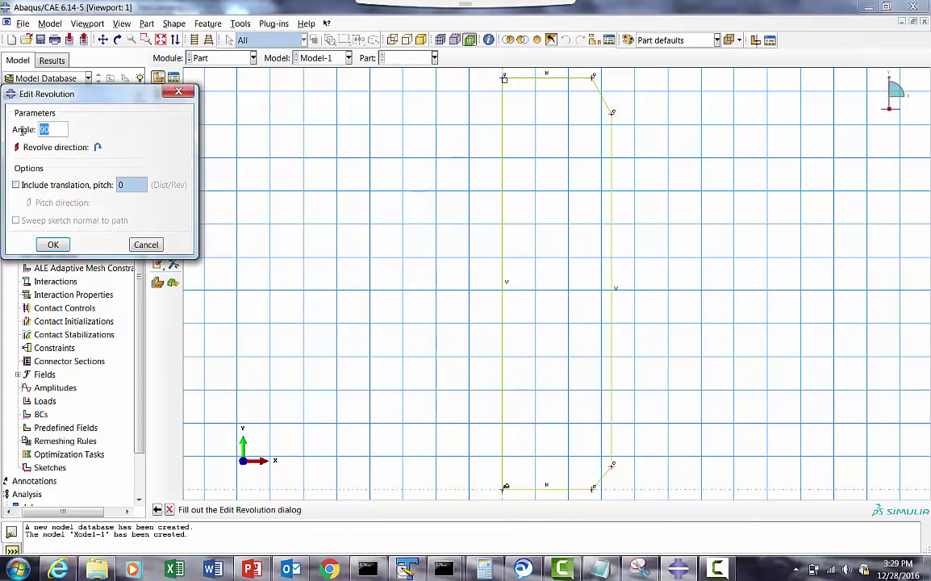
pyautogui.click(52, 244)
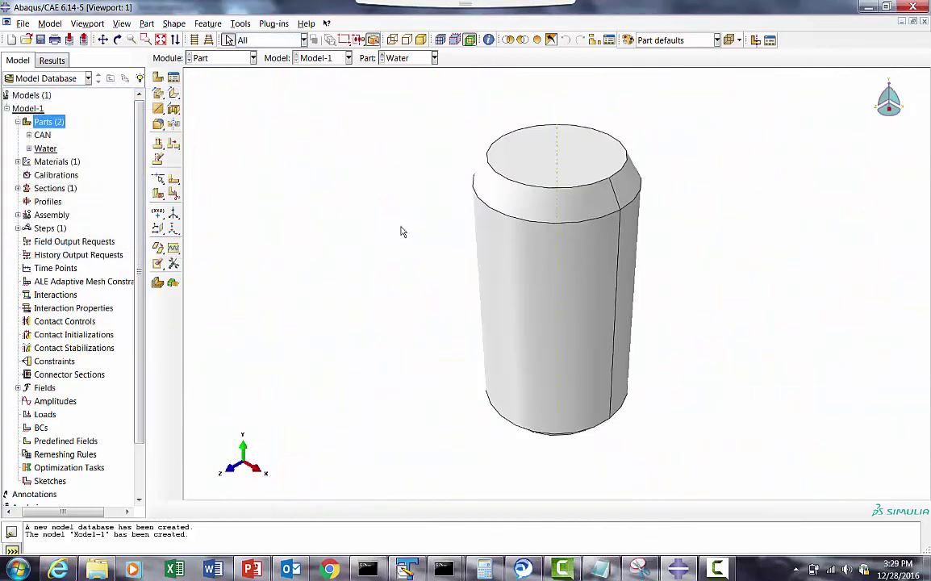
# Switch to the Property module and create a new material named Water.
pyautogui.click(212, 57)
pyautogui.click(218, 86)
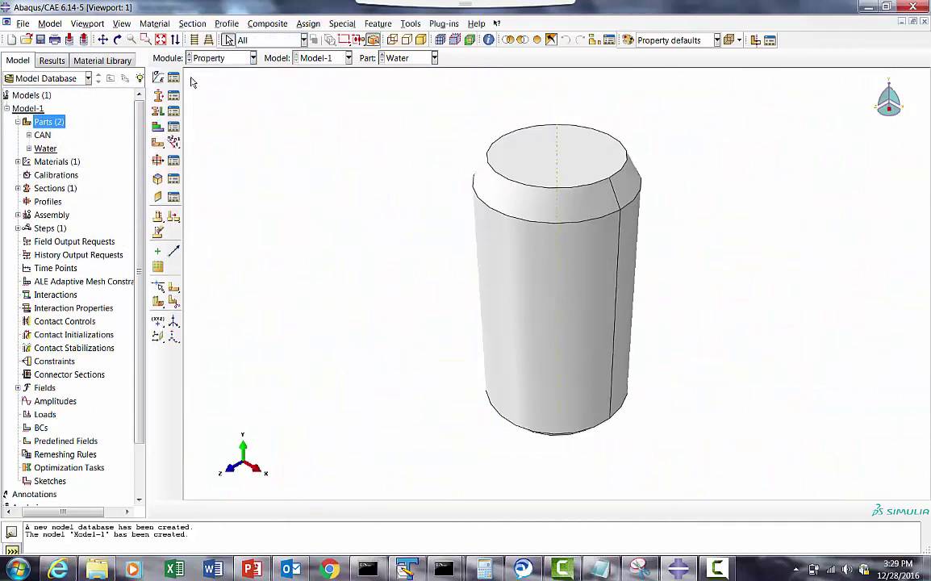
pyautogui.click(173, 78)
pyautogui.click(140, 128)
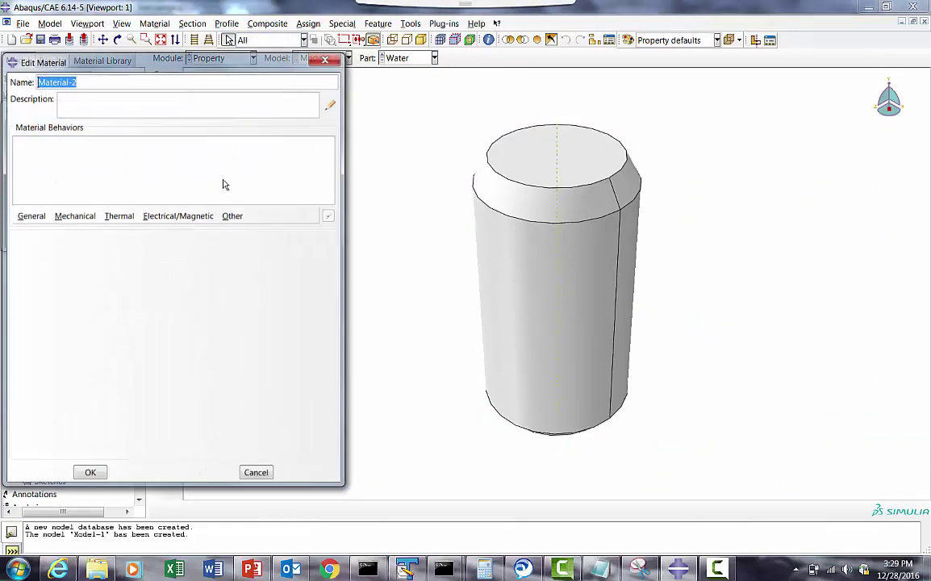
pyautogui.write('Wa')
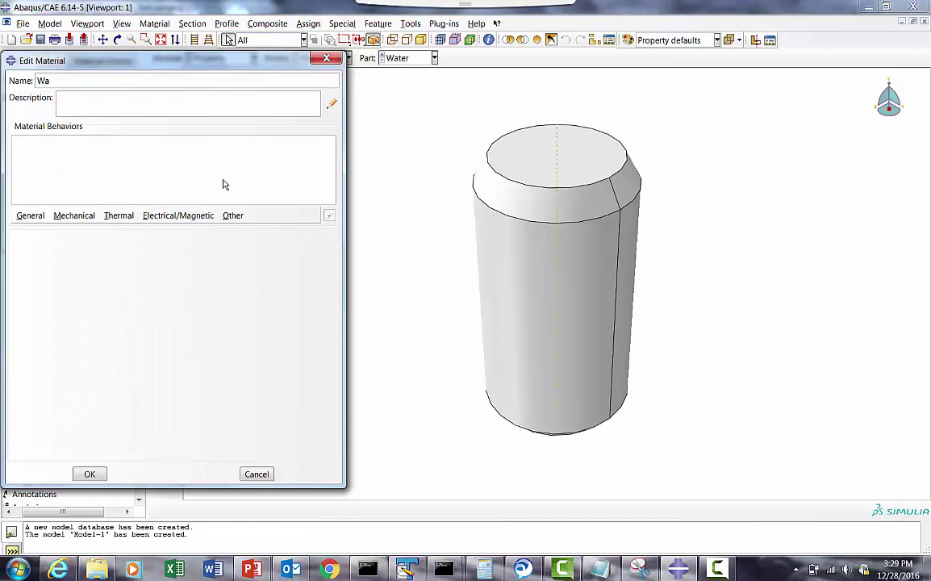
pyautogui.write('ter')
# Add a uniform mass density of 0.94e-10 to the Water material.
pyautogui.click(74, 216)
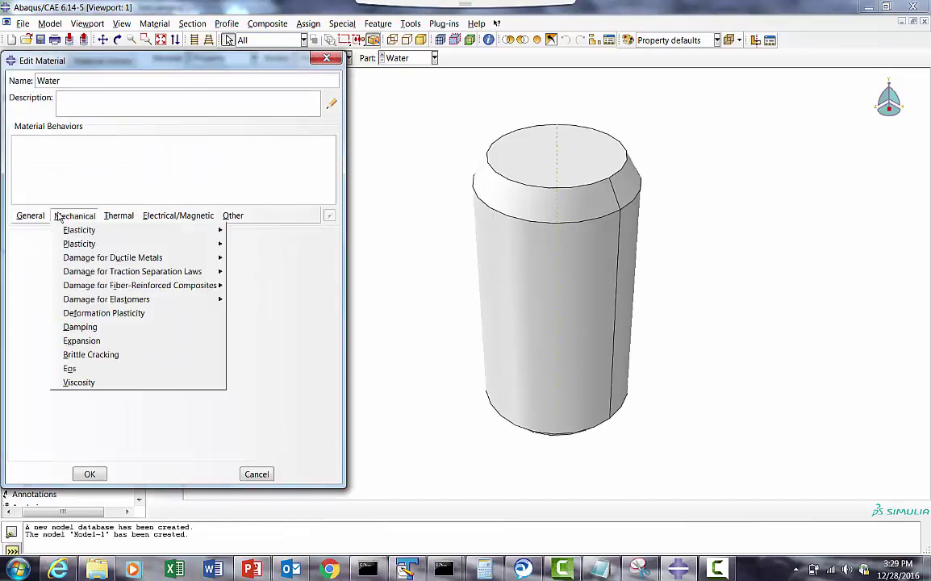
pyautogui.click(39, 230)
pyautogui.click(60, 342)
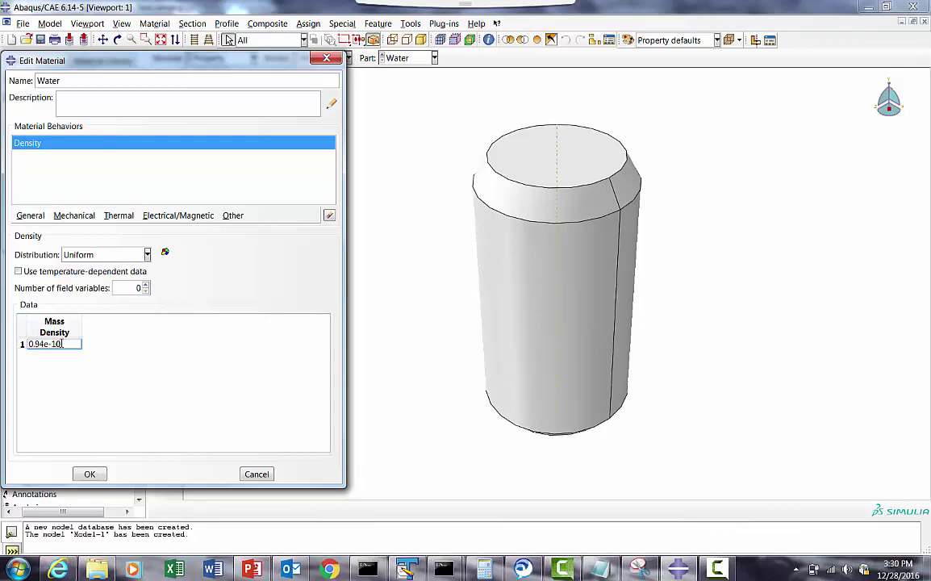
pyautogui.press('Return')
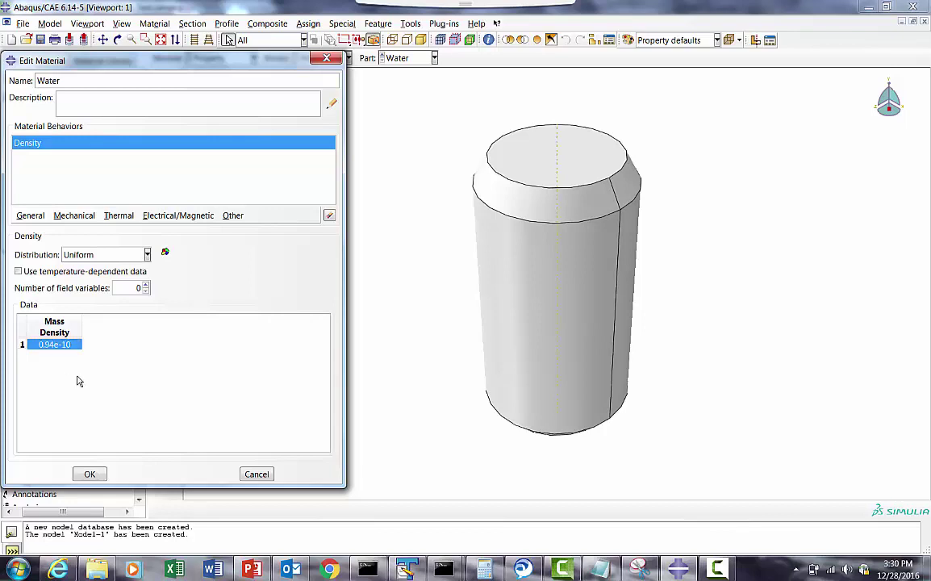
# Add an equation of state behavior of type Us - Up to the Water material.
pyautogui.click(75, 216)
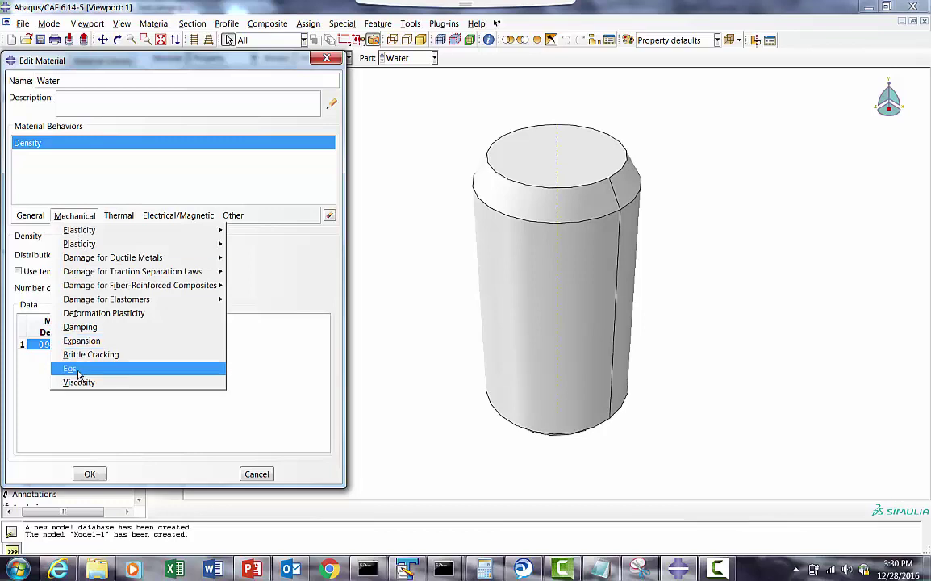
pyautogui.click(72, 369)
pyautogui.click(81, 254)
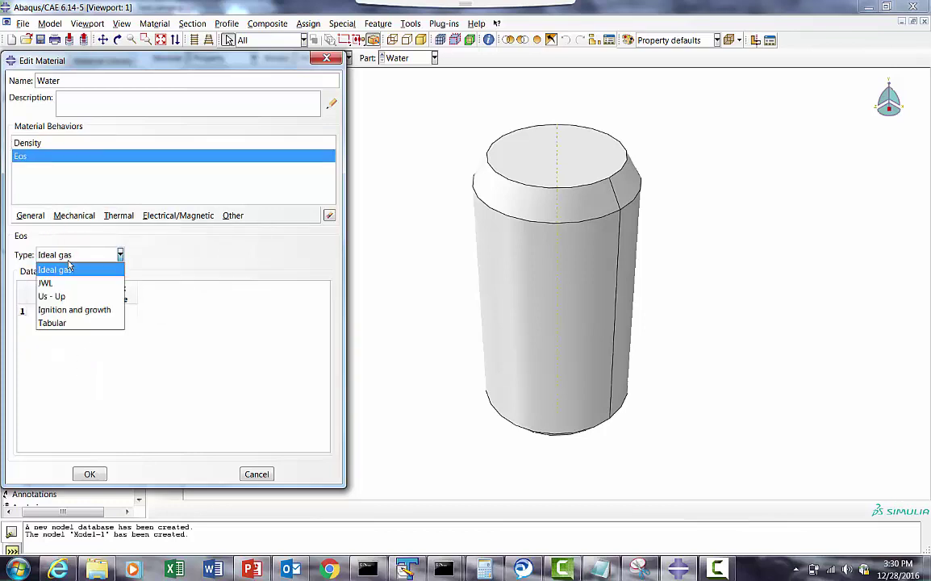
pyautogui.click(59, 297)
# Set the equation of state values to c0 1.45e06, s 0 and Gamma0 0, checking the material data slide in PowerPoint.
pyautogui.click(63, 300)
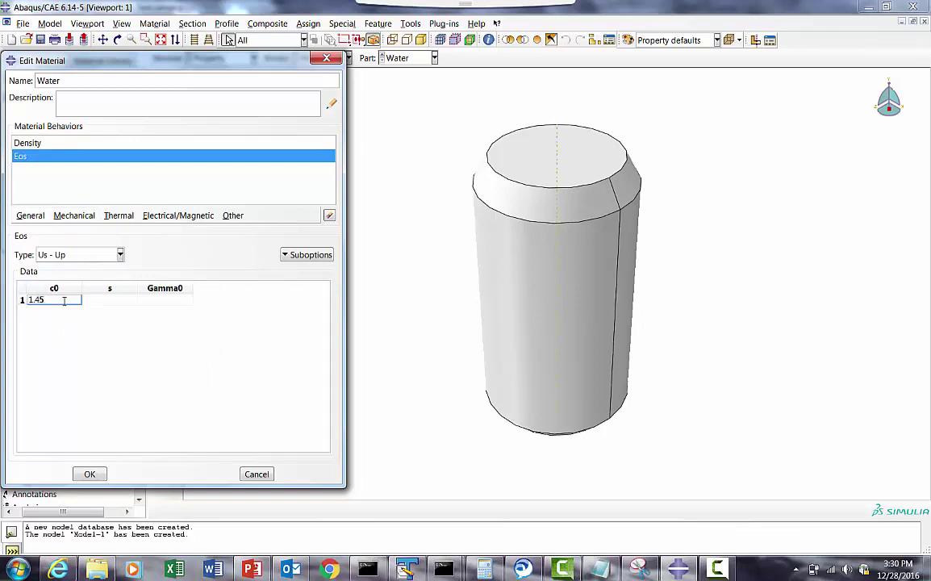
pyautogui.click(252, 570)
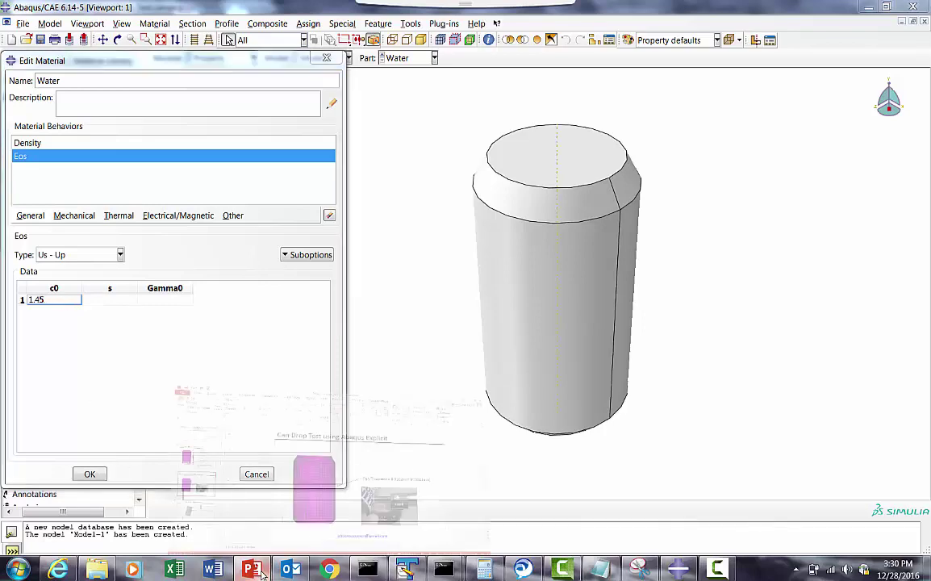
pyautogui.click(82, 246)
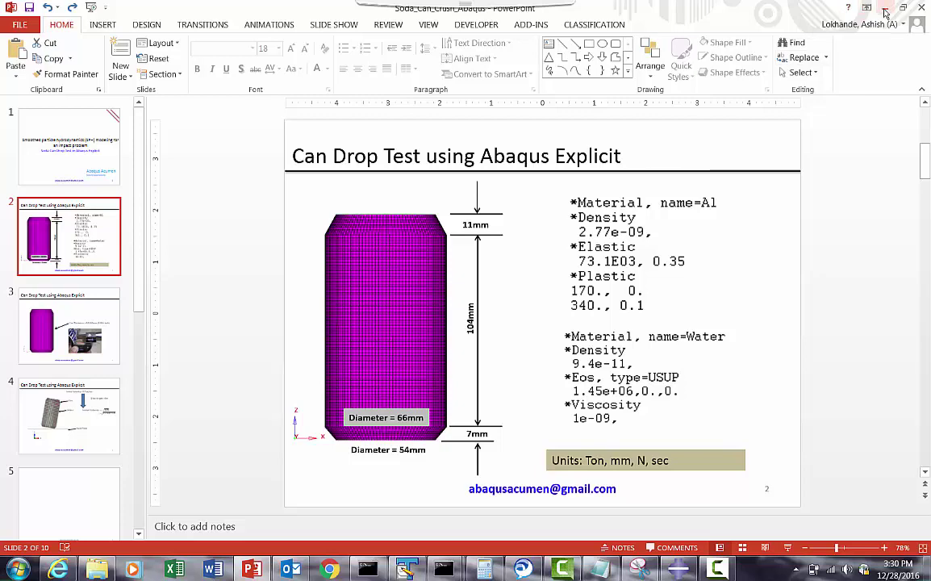
pyautogui.hotkey('alt', 'Tab')
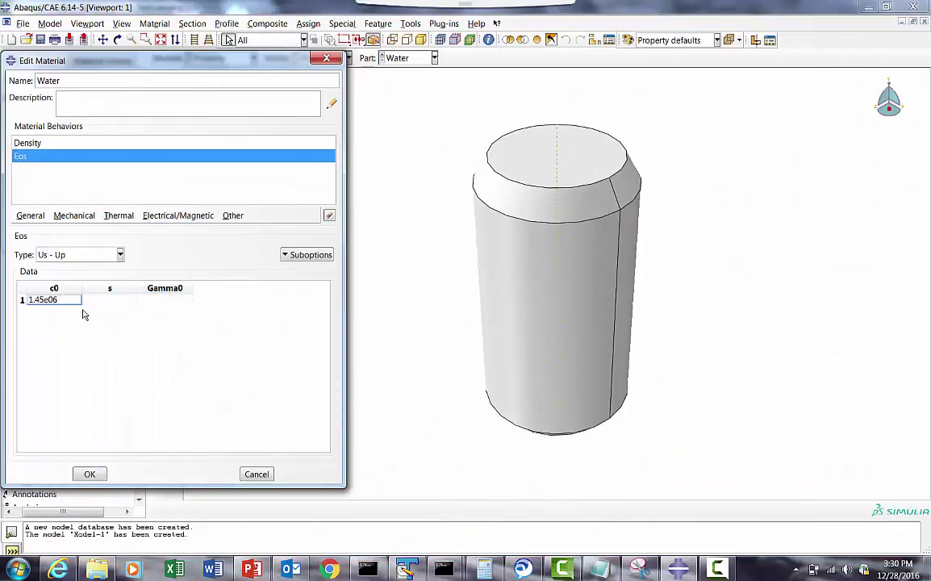
pyautogui.click(97, 305)
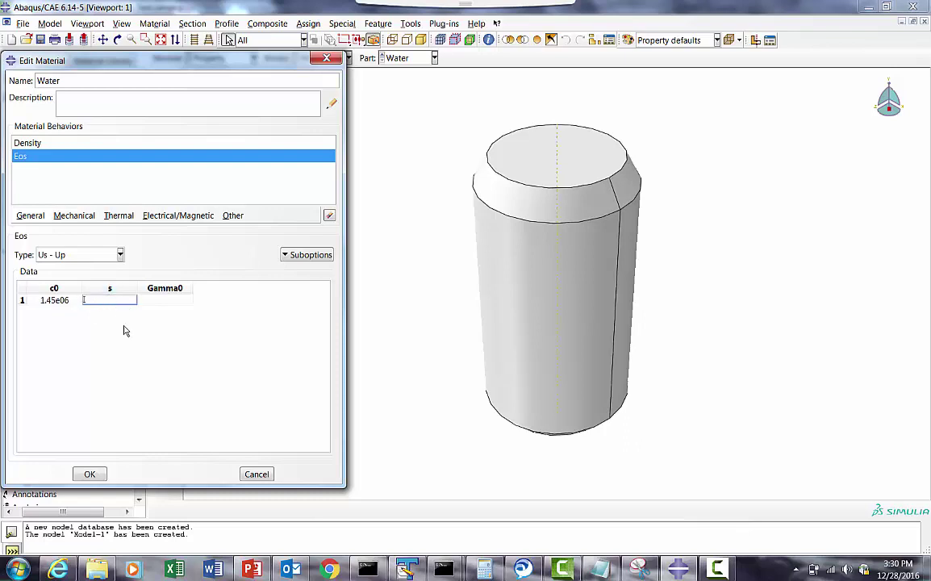
pyautogui.write('0')
pyautogui.click(178, 304)
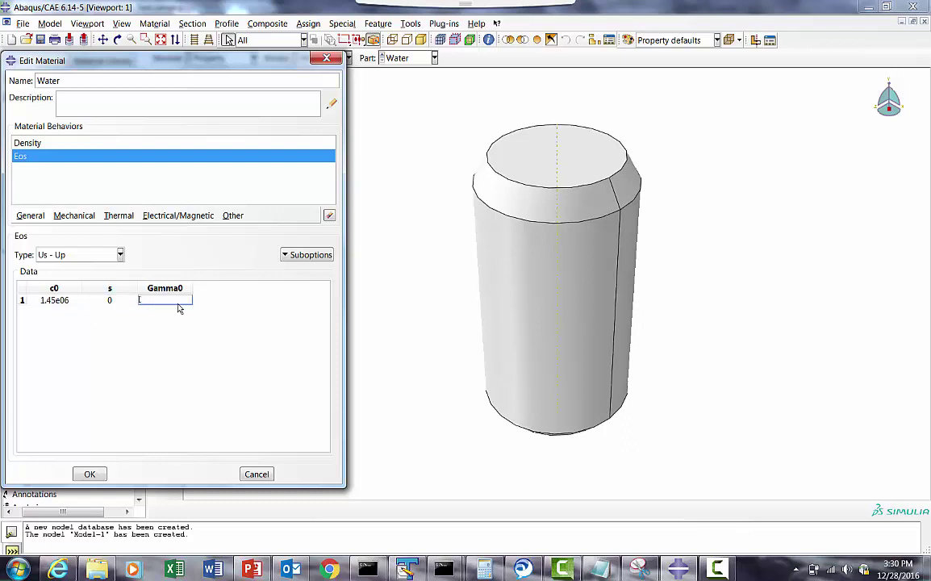
pyautogui.write('0')
pyautogui.press('Return')
# Add a Newtonian dynamic viscosity of 1e-09 to the Water material and save the material.
pyautogui.click(76, 215)
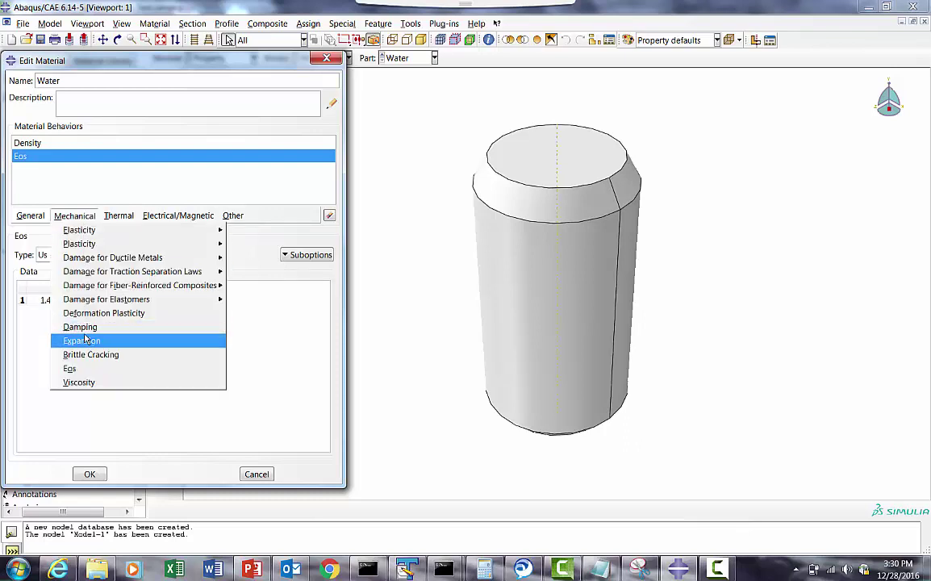
pyautogui.click(60, 342)
pyautogui.click(58, 346)
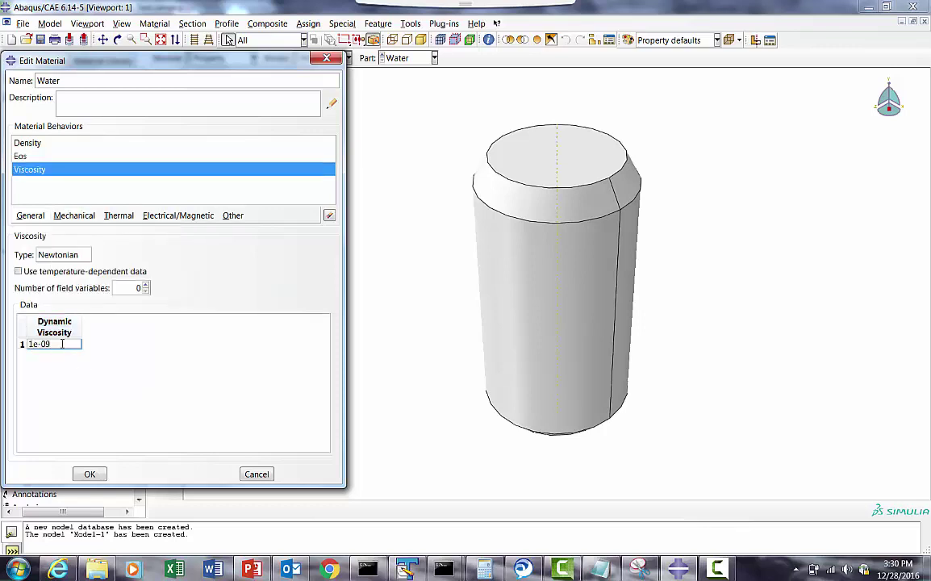
pyautogui.write('1e-09')
pyautogui.click(90, 474)
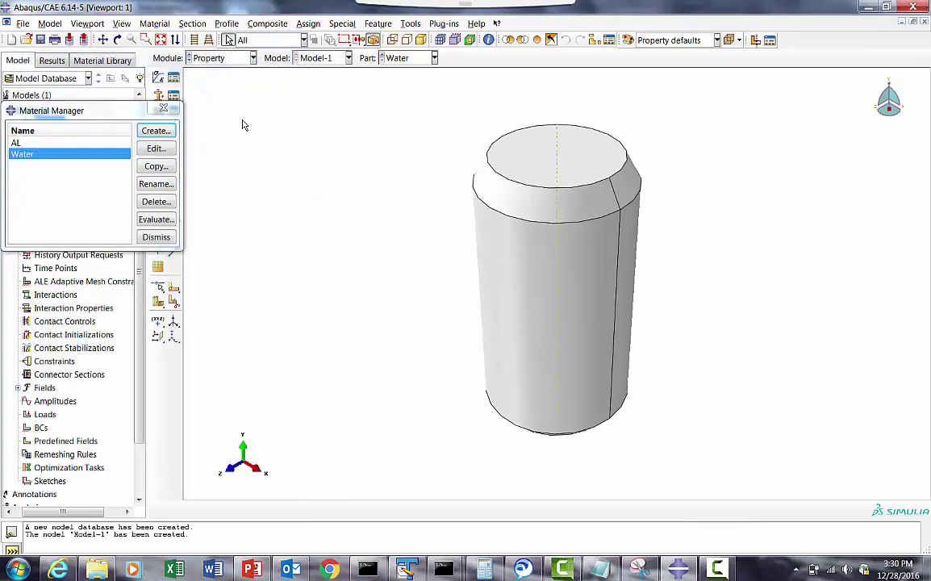
pyautogui.click(156, 237)
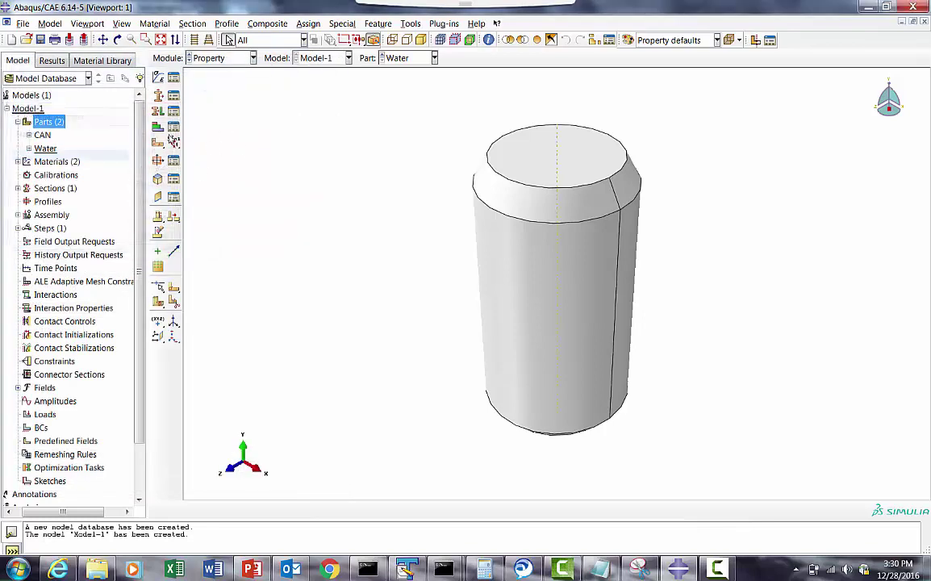
# Create a homogeneous solid section named Water that uses the Water material.
pyautogui.click(174, 96)
pyautogui.click(28, 161)
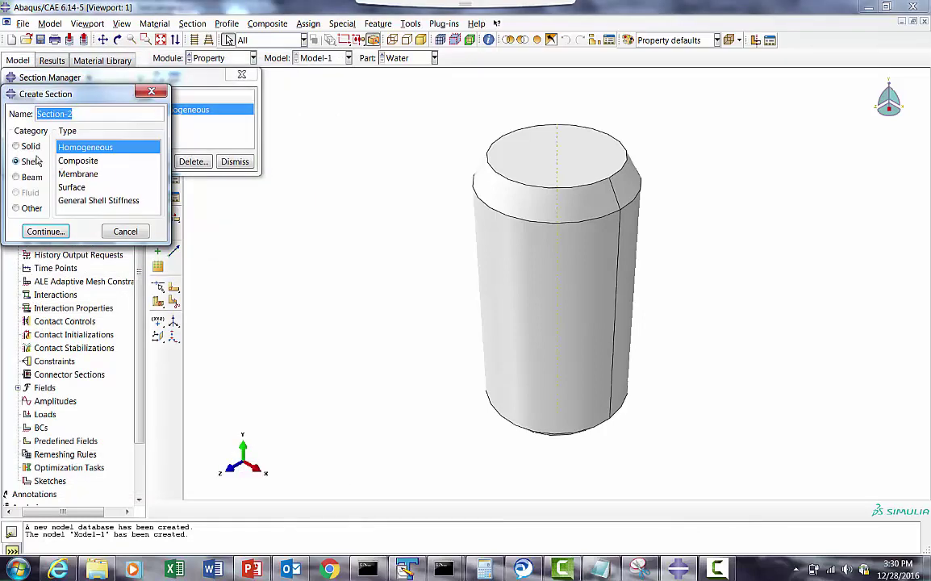
pyautogui.click(17, 146)
pyautogui.moveTo(75, 114); pyautogui.dragTo(4, 111)
pyautogui.write('Wat')
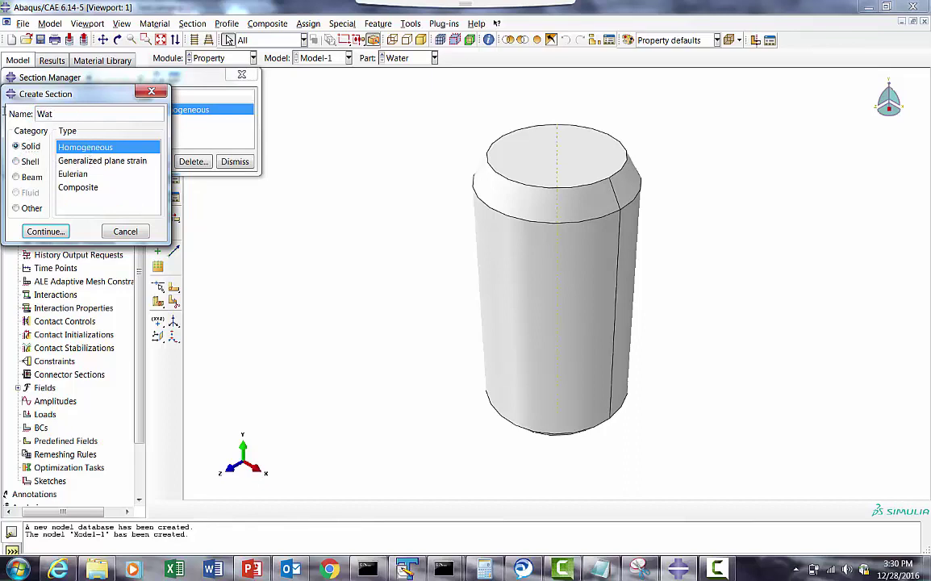
pyautogui.write('er')
pyautogui.click(46, 231)
pyautogui.click(136, 215)
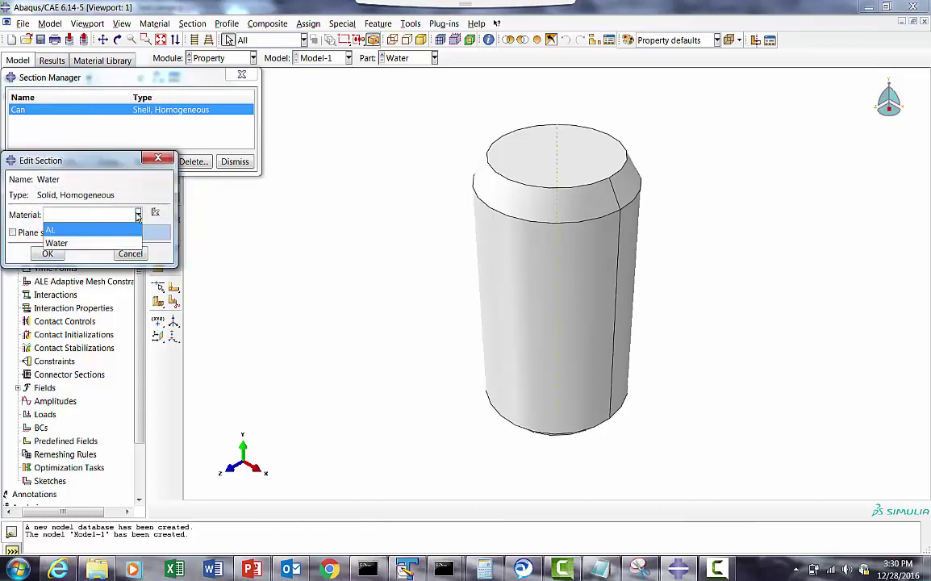
pyautogui.click(61, 242)
pyautogui.click(48, 253)
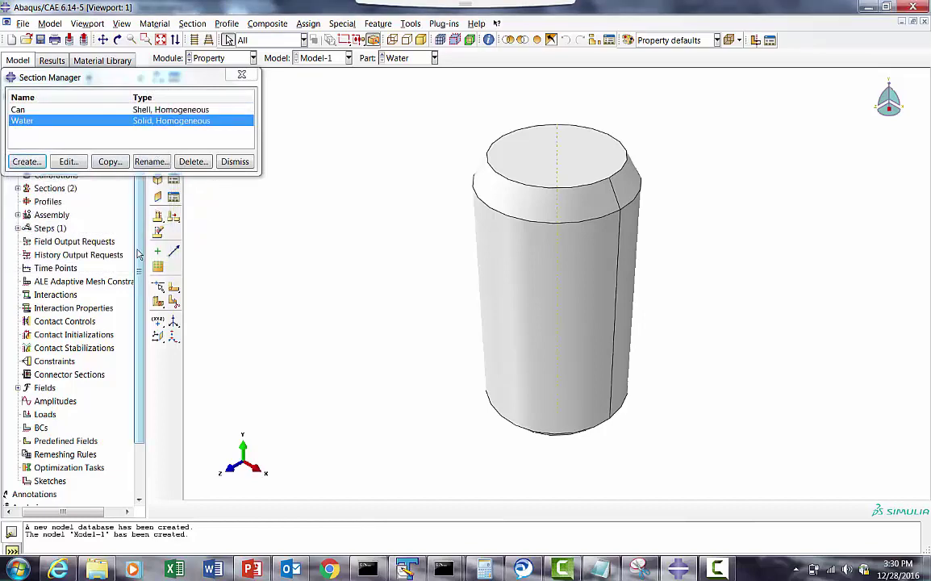
pyautogui.click(235, 162)
# Assign the Water section to the entire Water part.
pyautogui.click(174, 111)
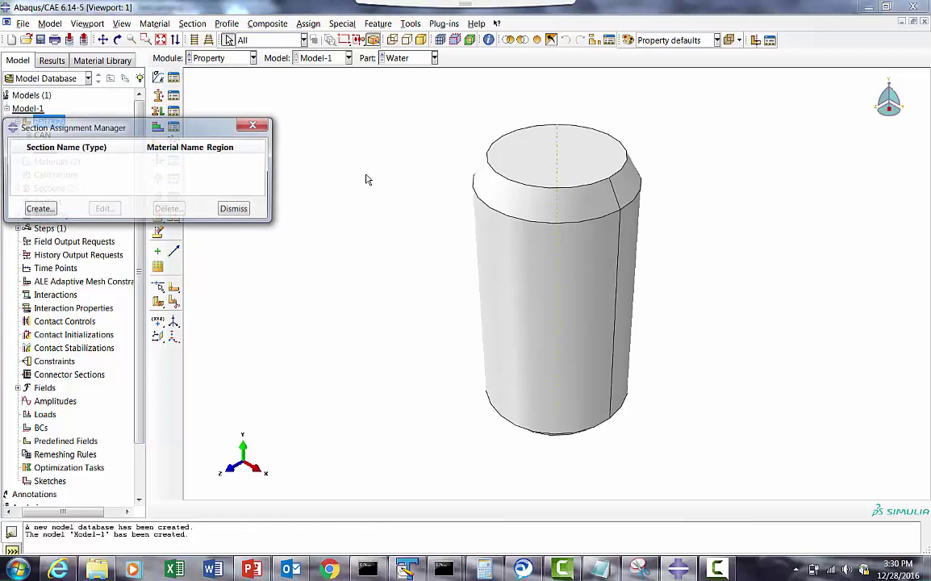
pyautogui.click(40, 210)
pyautogui.moveTo(405, 145); pyautogui.dragTo(754, 464)
pyautogui.click(475, 509)
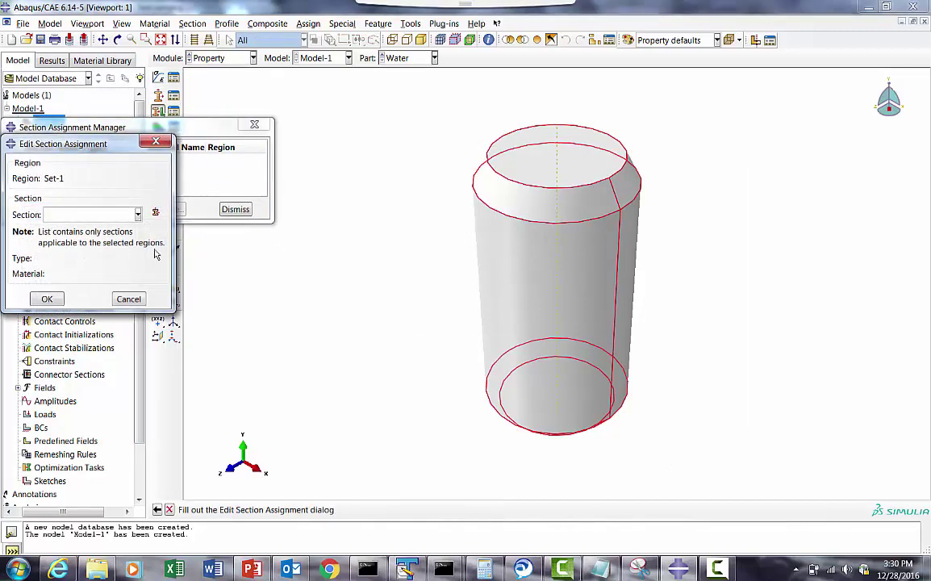
pyautogui.click(74, 213)
pyautogui.click(62, 242)
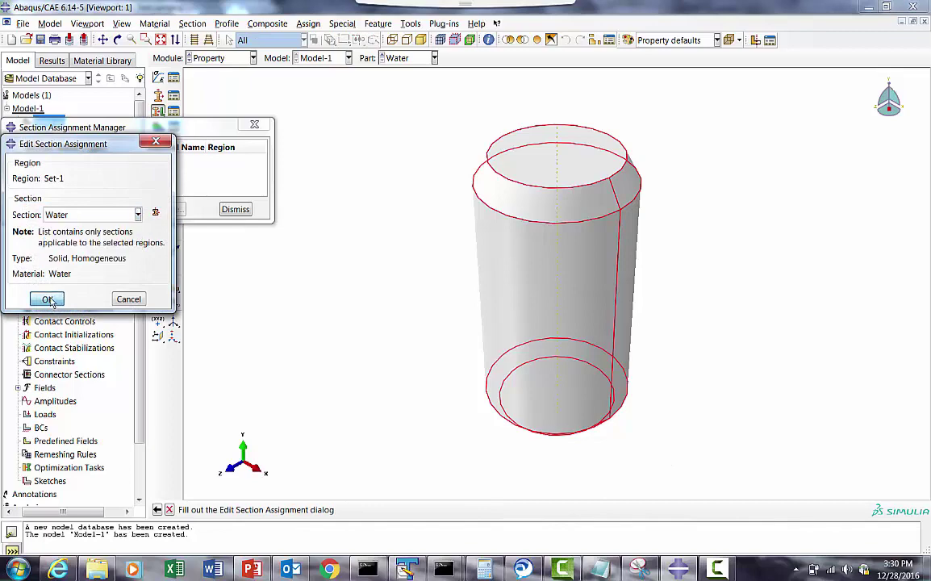
pyautogui.click(47, 299)
pyautogui.click(236, 210)
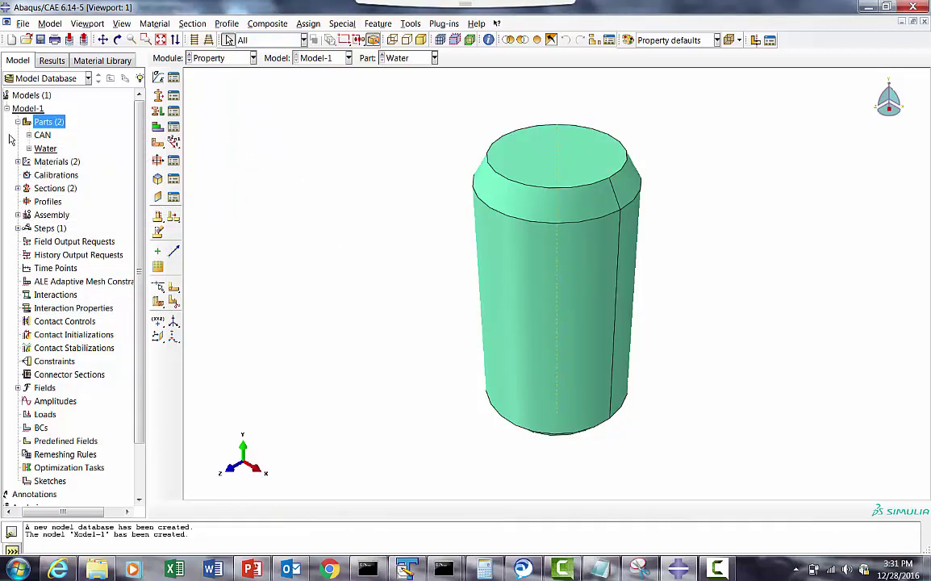
# Create a 3D discrete rigid planar shell part named Floor and start its sketch.
pyautogui.rightClick(49, 122)
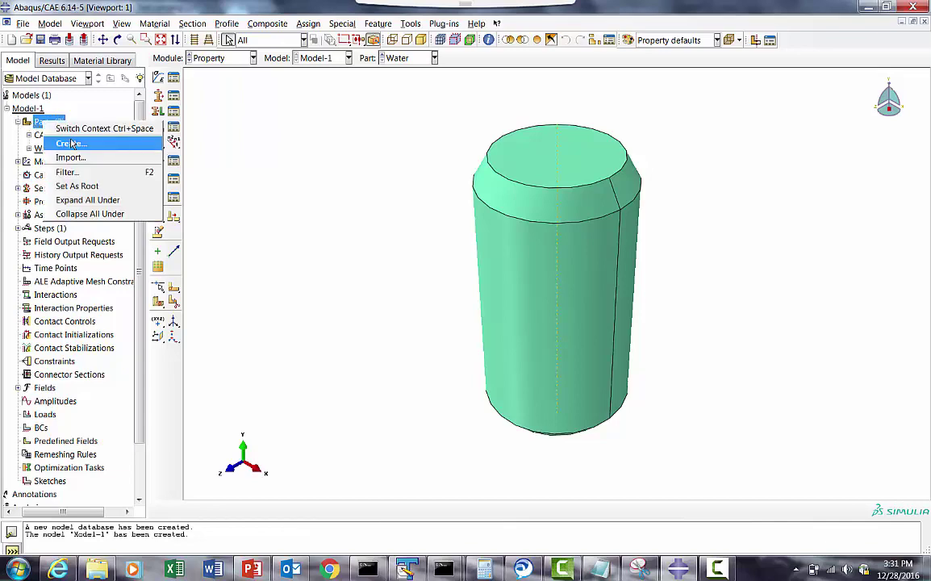
pyautogui.click(71, 143)
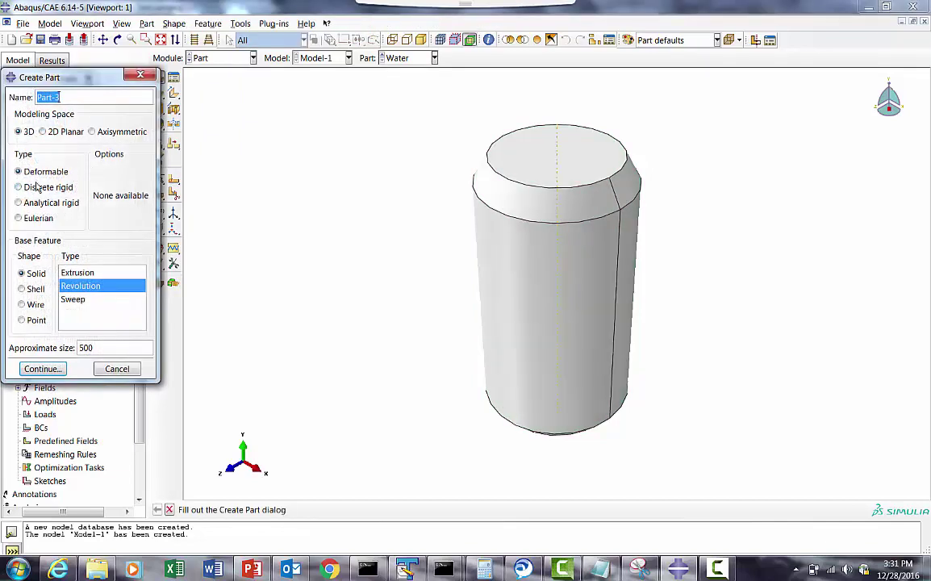
pyautogui.click(36, 186)
pyautogui.click(34, 289)
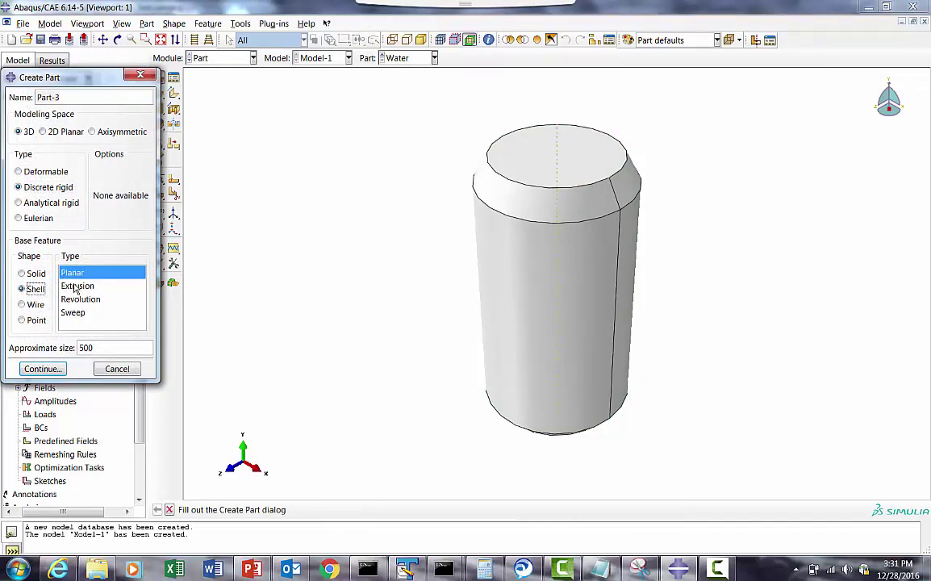
pyautogui.moveTo(61, 97); pyautogui.dragTo(16, 93)
pyautogui.write('Floor')
pyautogui.click(36, 368)
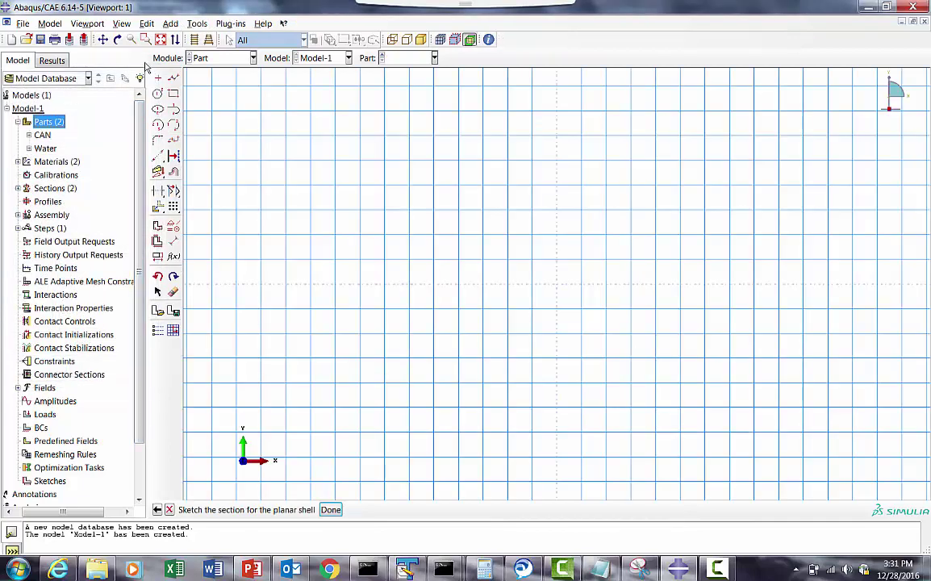
# Place sketch points at 250,250 and -250,-250 as opposite corners of the floor.
pyautogui.click(156, 76)
pyautogui.click(286, 510)
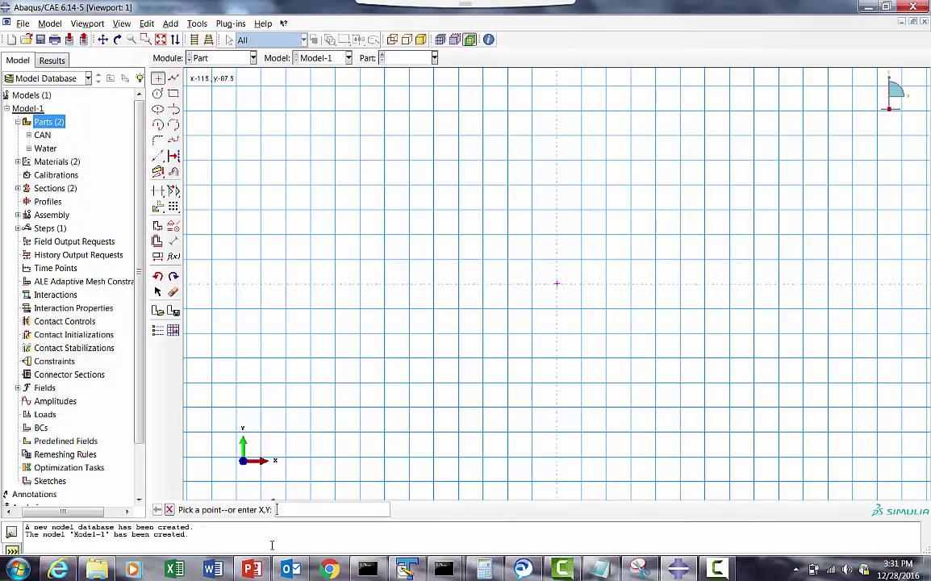
pyautogui.write('250,2')
pyautogui.press('Return')
pyautogui.write('-250,-25')
pyautogui.press('Return')
pyautogui.click(161, 39)
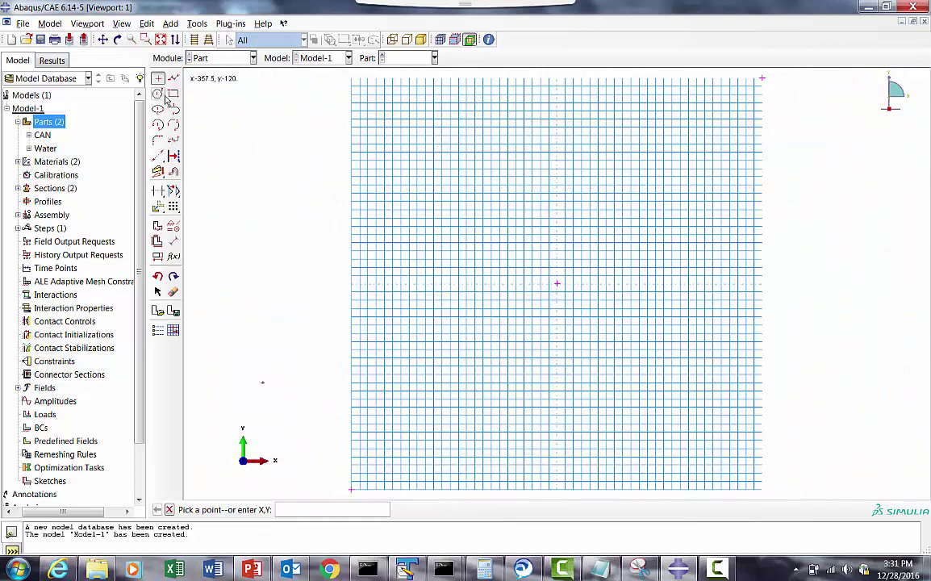
# Draw a rectangle between the two corner points and finish the sketch to create the Floor shell.
pyautogui.click(174, 93)
pyautogui.click(351, 489)
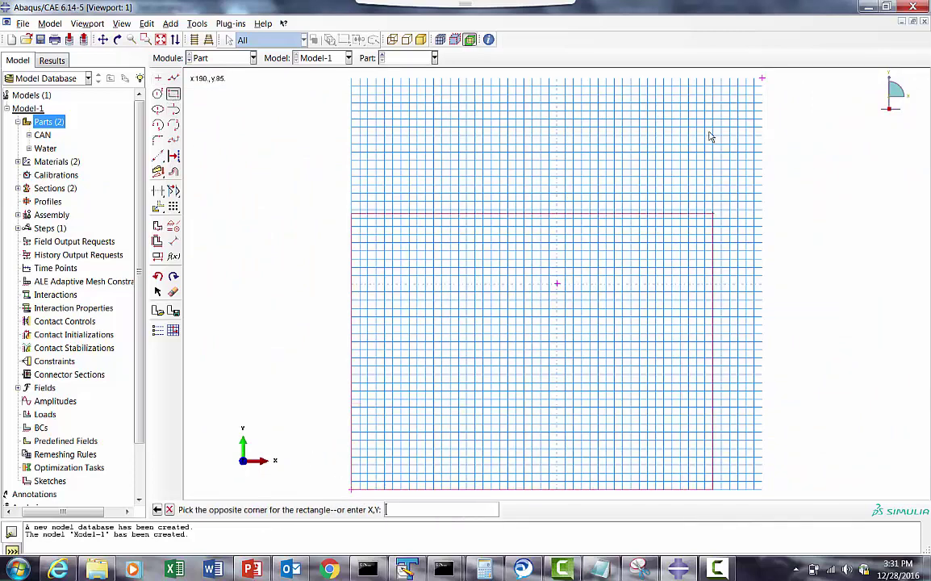
pyautogui.click(761, 80)
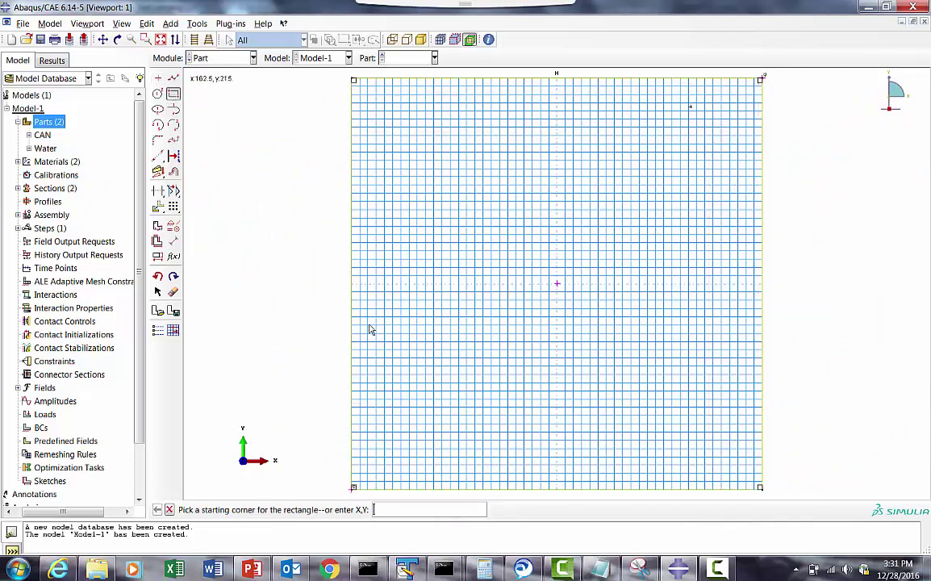
pyautogui.click(170, 510)
pyautogui.click(331, 510)
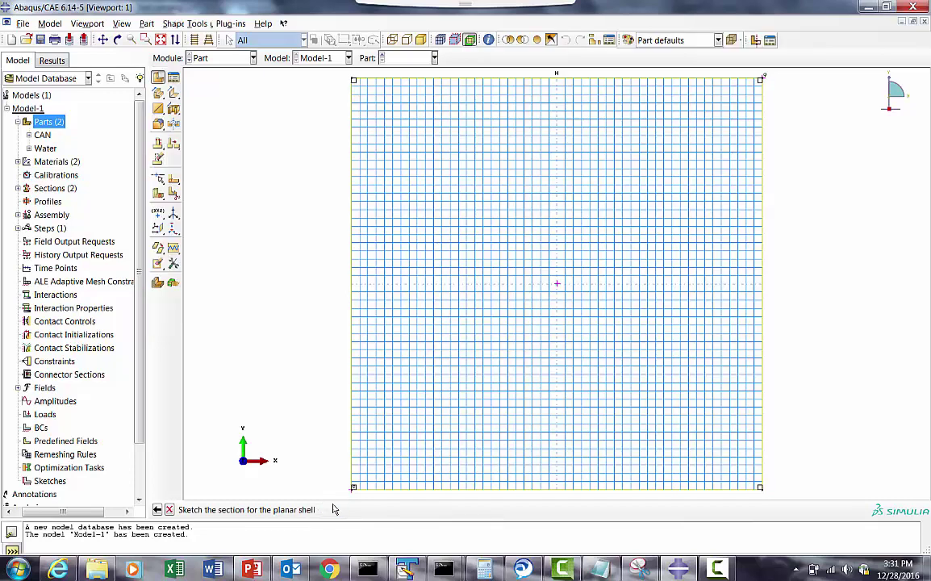
pyautogui.click(117, 40)
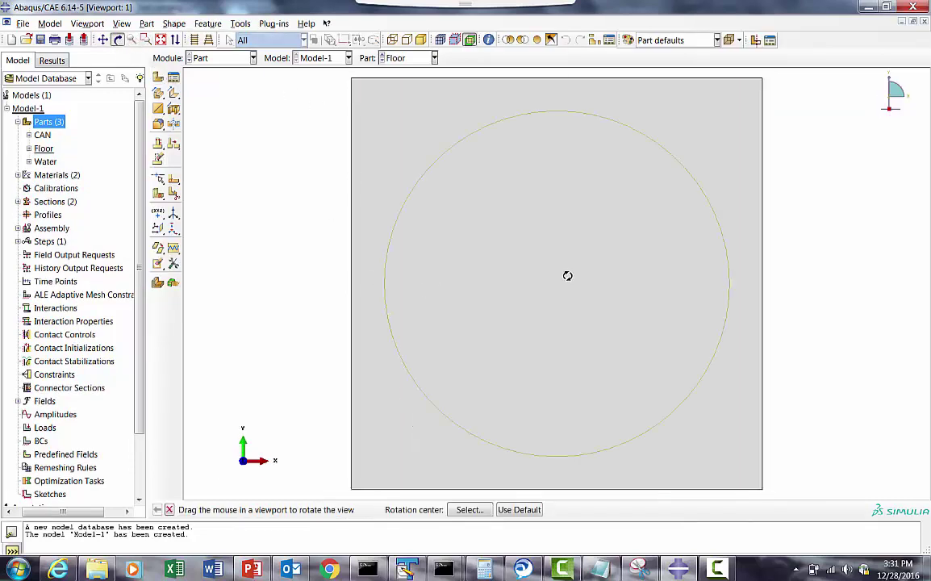
pyautogui.moveTo(583, 273); pyautogui.dragTo(597, 204)
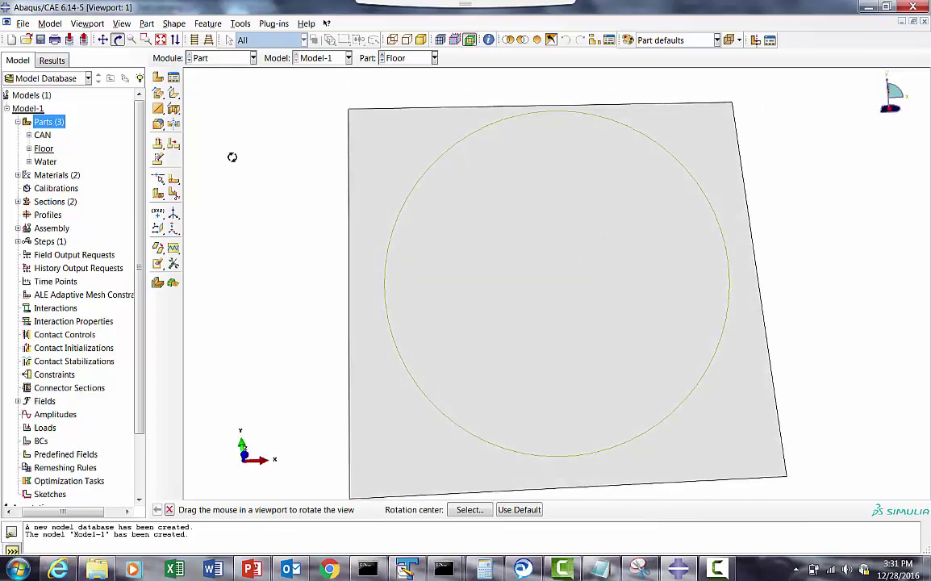
# Create instances of the CAN, Floor and Water parts together in the assembly.
pyautogui.click(17, 230)
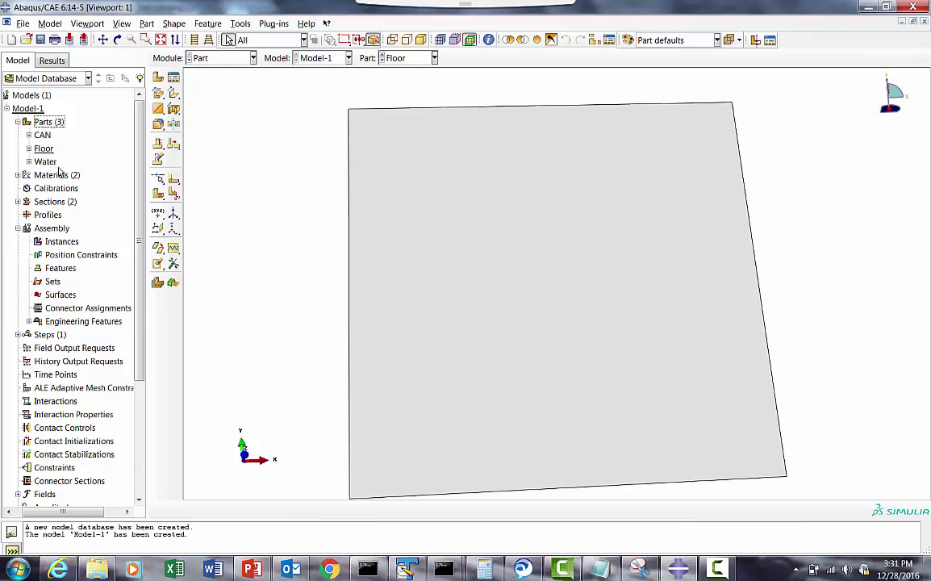
pyautogui.click(61, 243)
pyautogui.rightClick(61, 242)
pyautogui.click(80, 266)
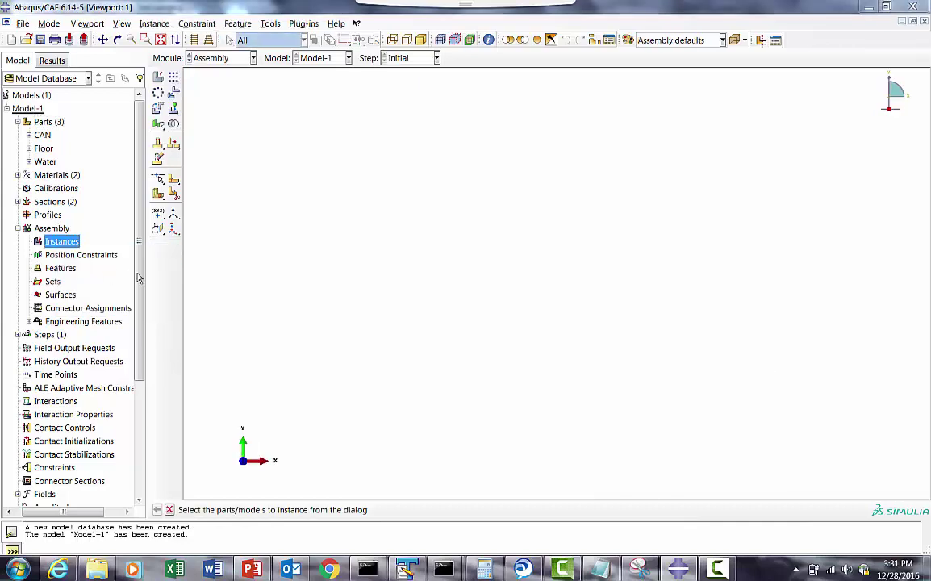
pyautogui.moveTo(25, 243); pyautogui.dragTo(31, 271)
pyautogui.click(36, 418)
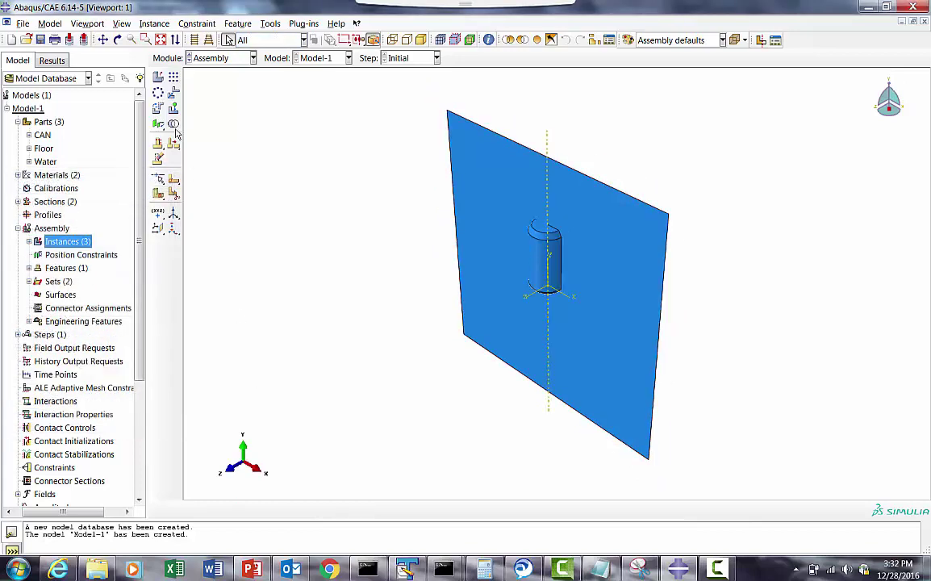
pyautogui.click(117, 40)
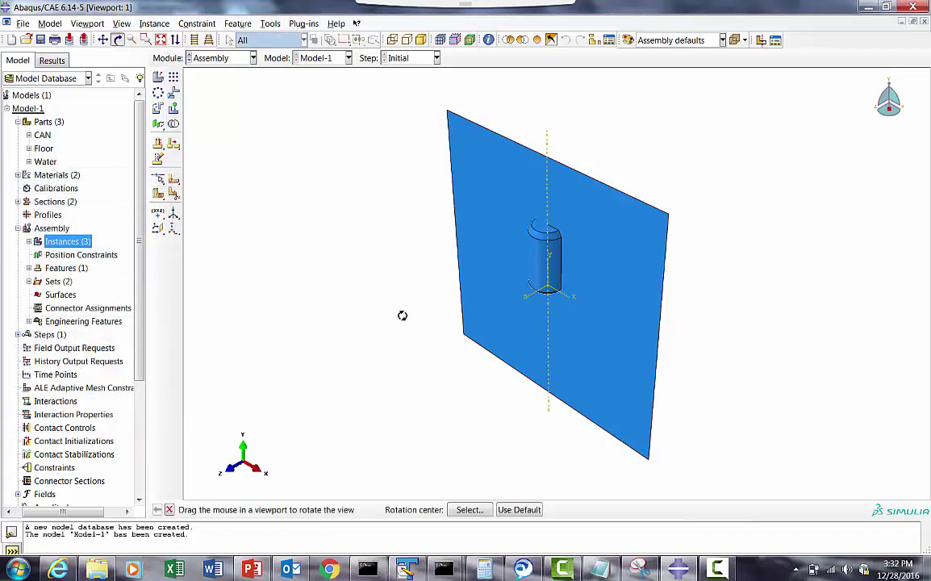
# Rotate the CAN and Water instances together by 90 degrees about the axis from 0,0,0 to 1,0,0.
pyautogui.moveTo(401, 315); pyautogui.dragTo(480, 210)
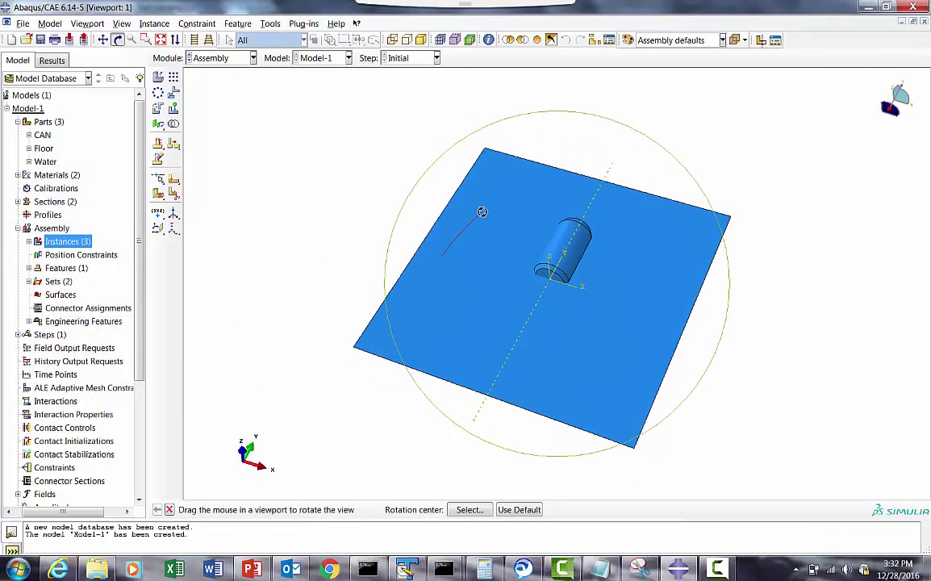
pyautogui.click(158, 108)
pyautogui.click(837, 509)
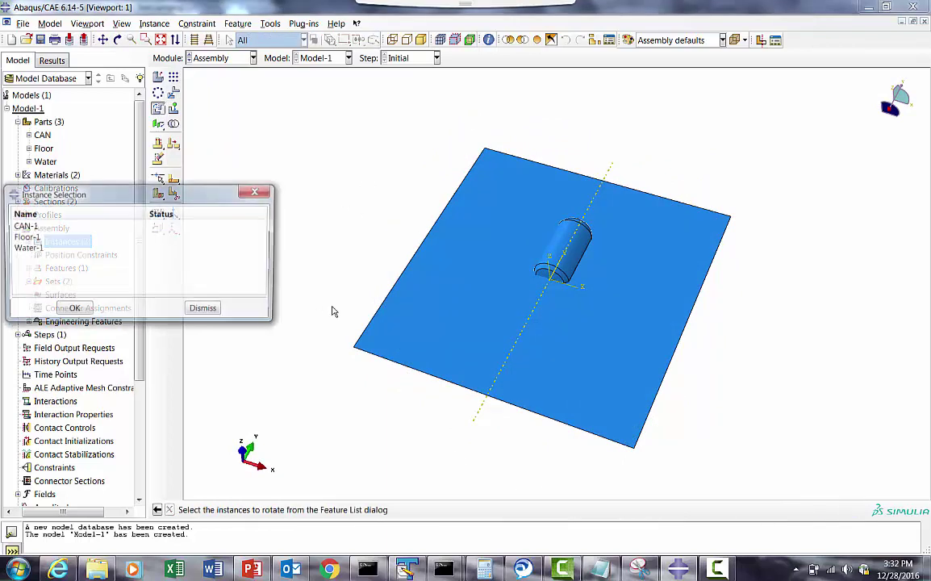
pyautogui.click(24, 226)
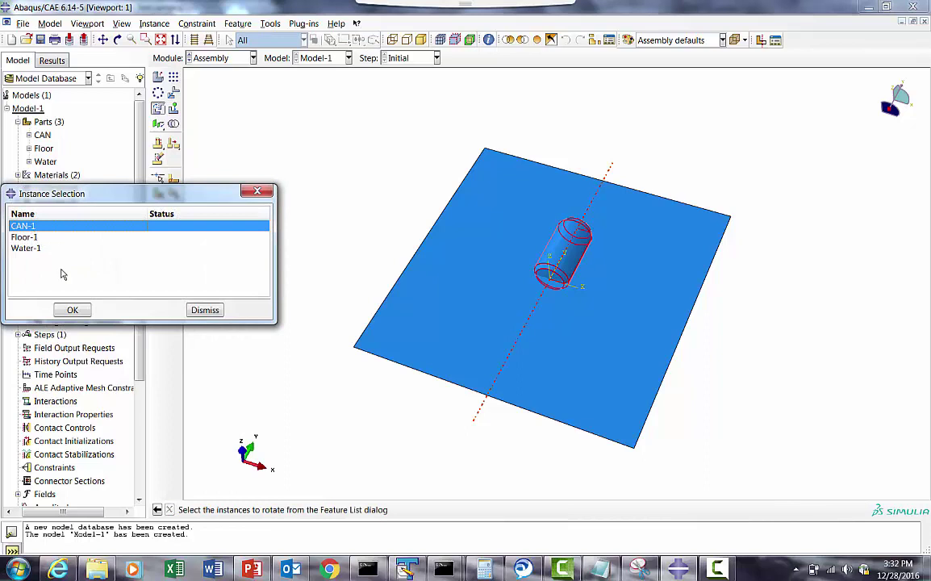
pyautogui.keyDown('ctrl'); pyautogui.click(27, 248); pyautogui.keyUp('ctrl')
pyautogui.click(73, 310)
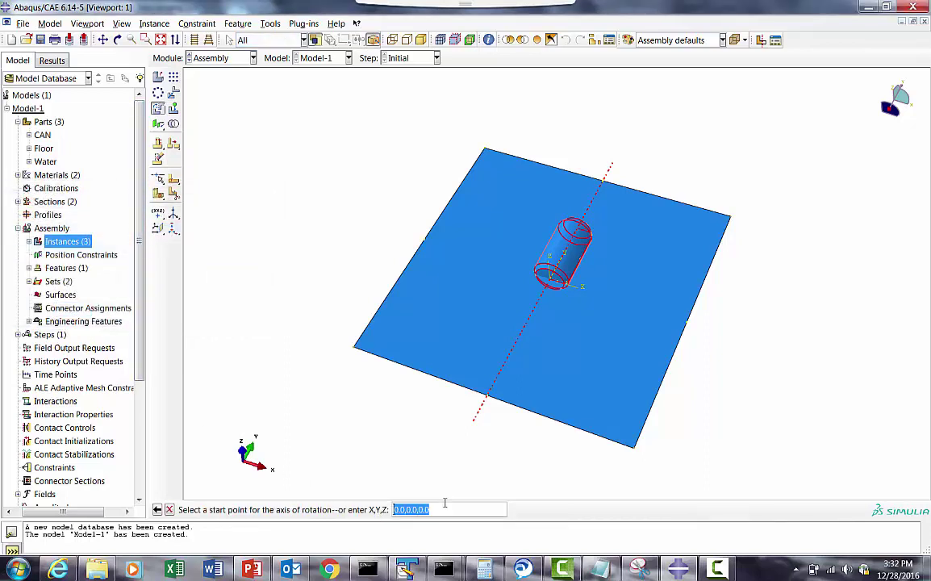
pyautogui.press('Return')
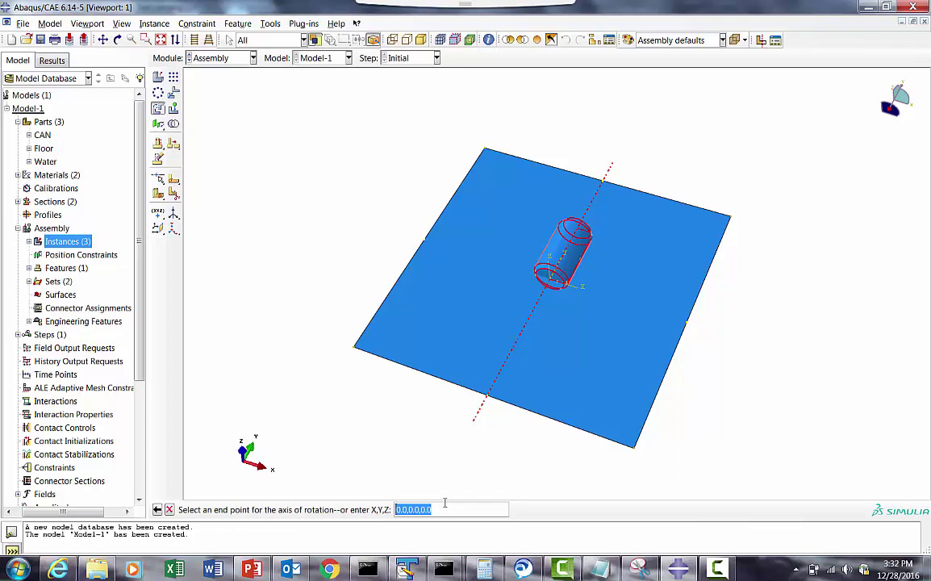
pyautogui.write('1,0,0')
pyautogui.press('Return')
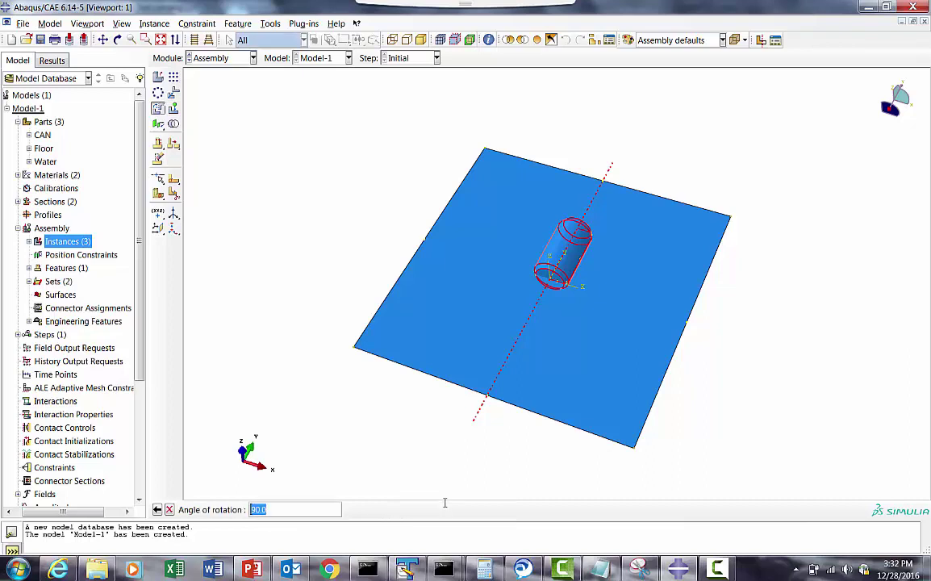
pyautogui.press('Return')
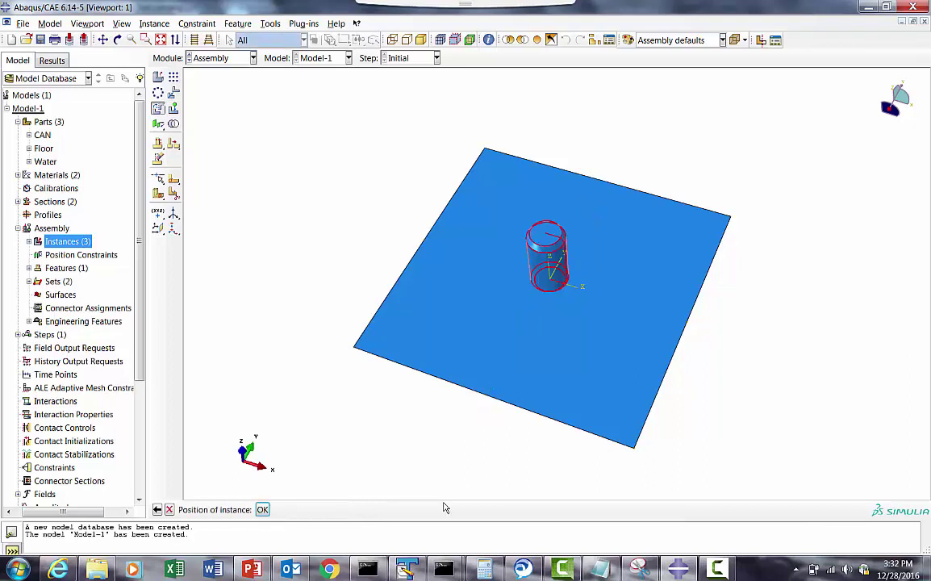
pyautogui.click(261, 509)
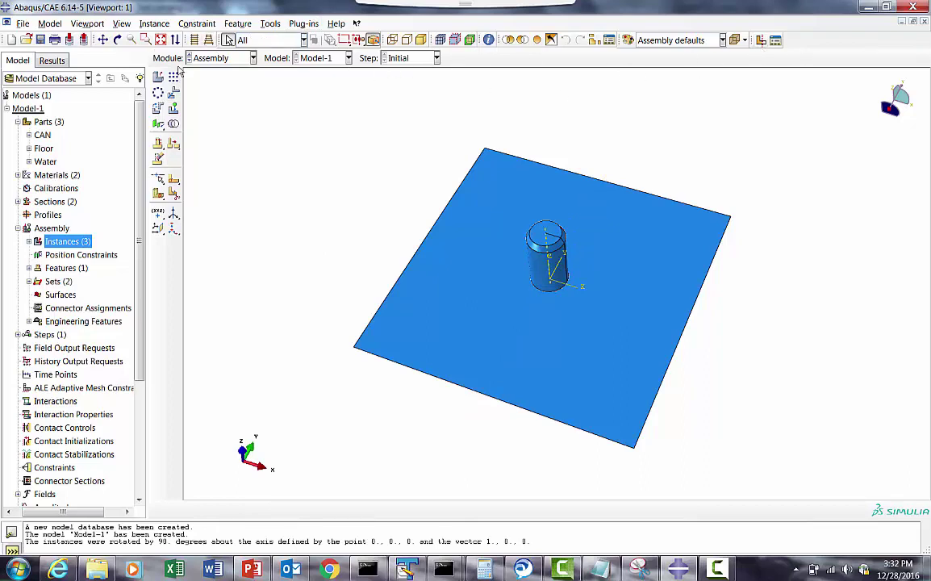
# Show the Viewport toolbar and dock it beneath the existing toolbars.
pyautogui.click(117, 39)
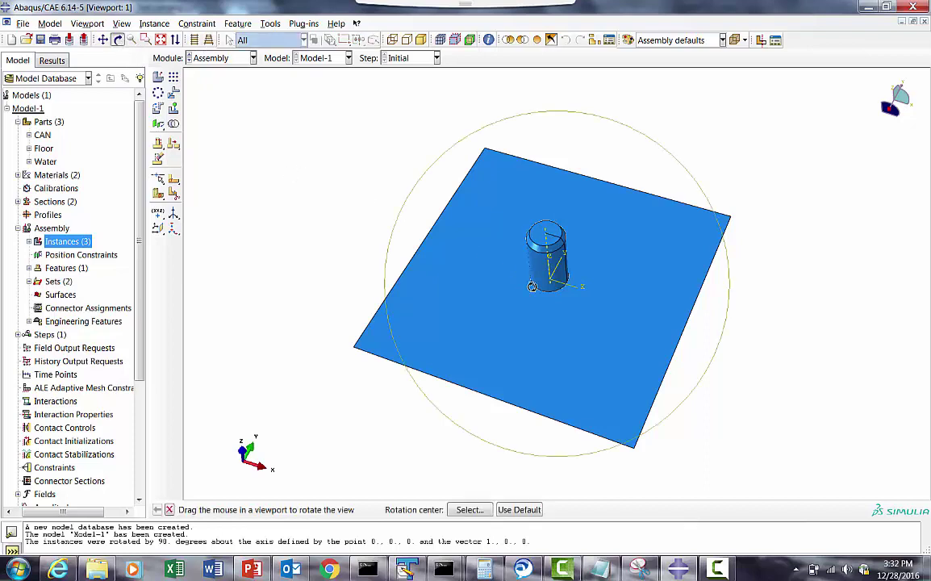
pyautogui.moveTo(568, 230); pyautogui.dragTo(454, 156)
pyautogui.click(194, 40)
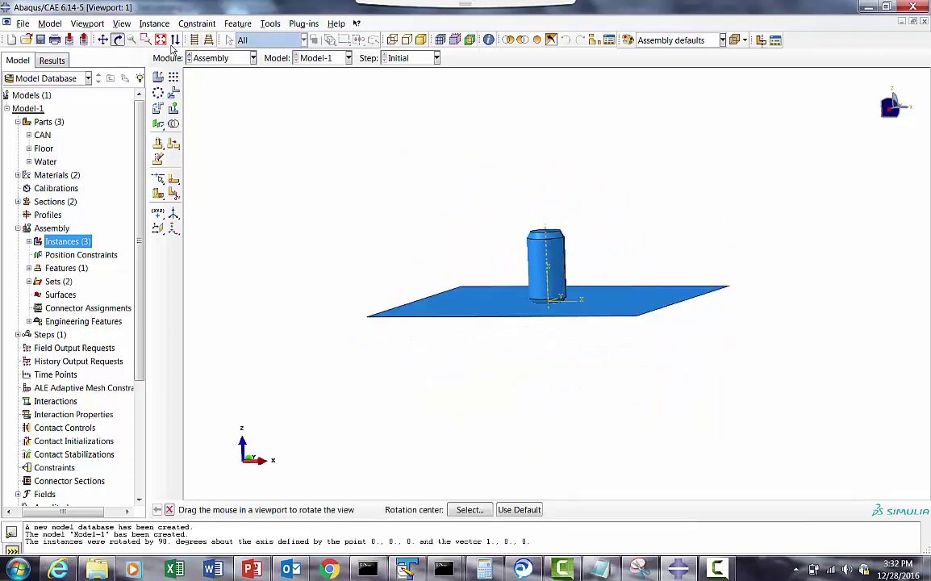
pyautogui.click(90, 23)
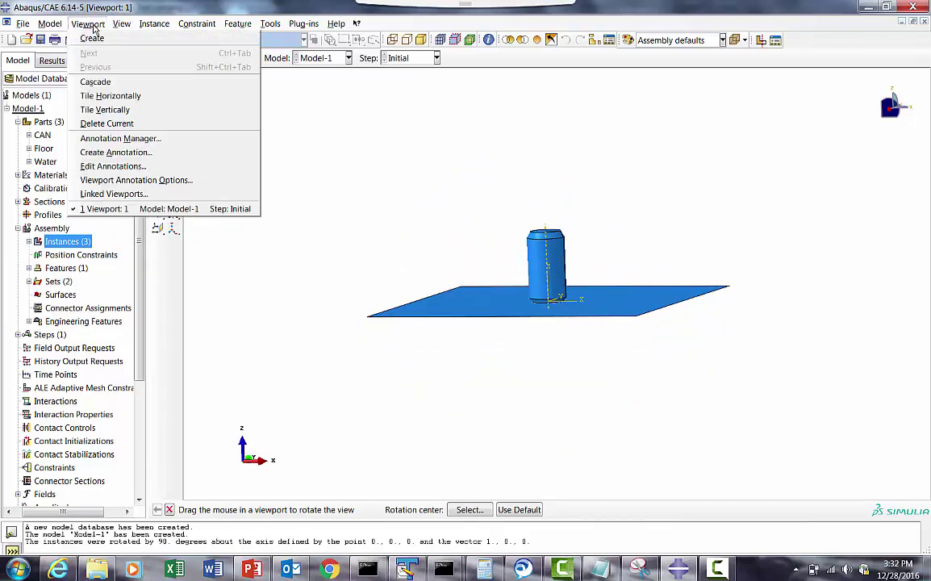
pyautogui.moveTo(184, 200)
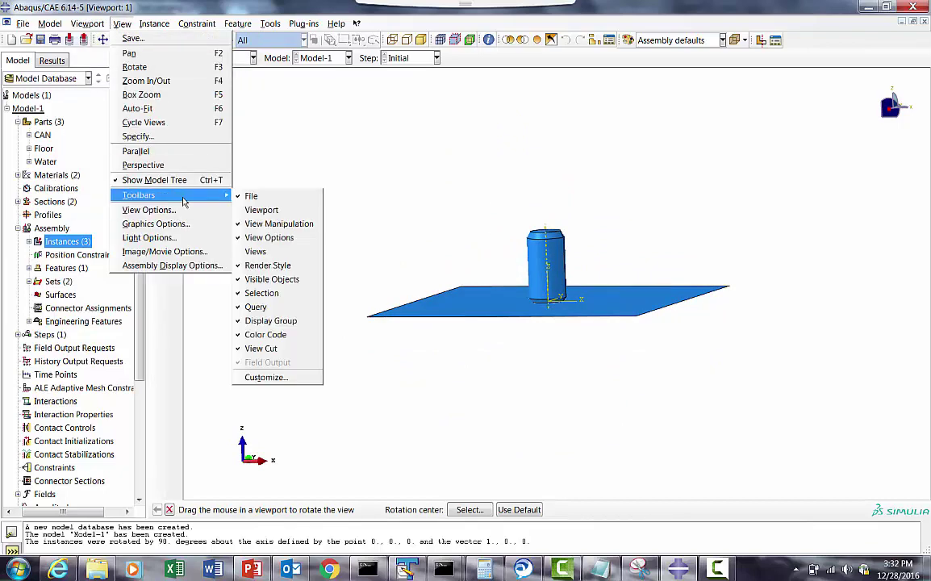
pyautogui.moveTo(201, 194)
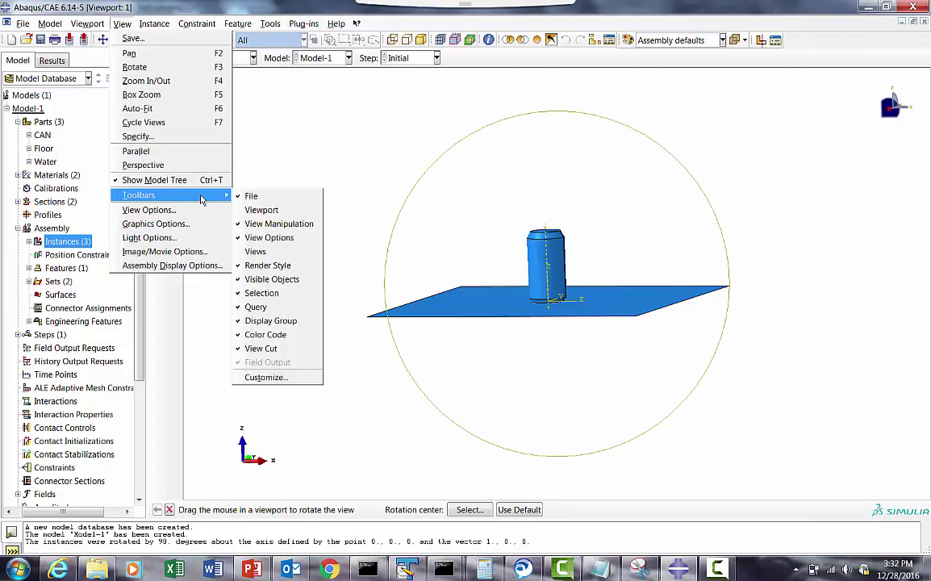
pyautogui.click(260, 208)
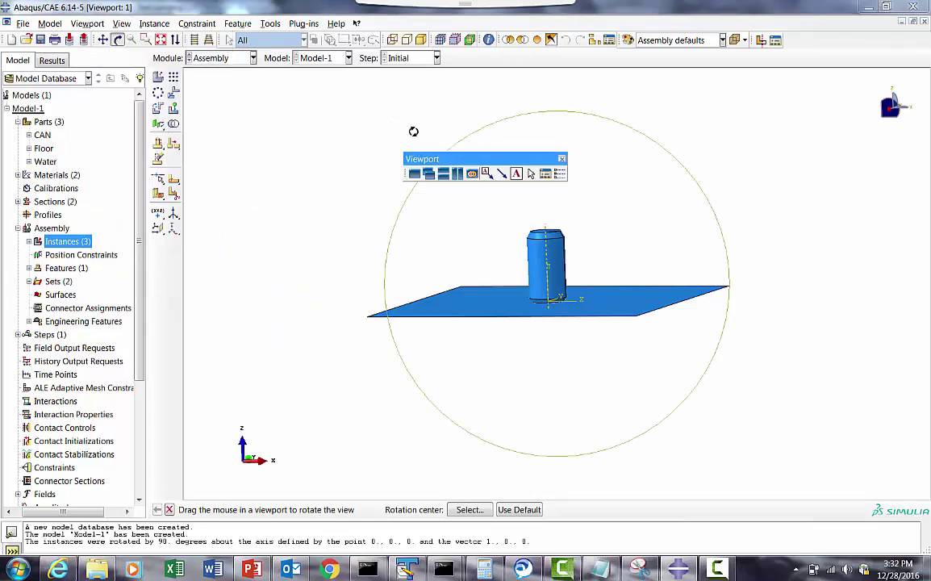
pyautogui.moveTo(436, 159); pyautogui.dragTo(77, 52)
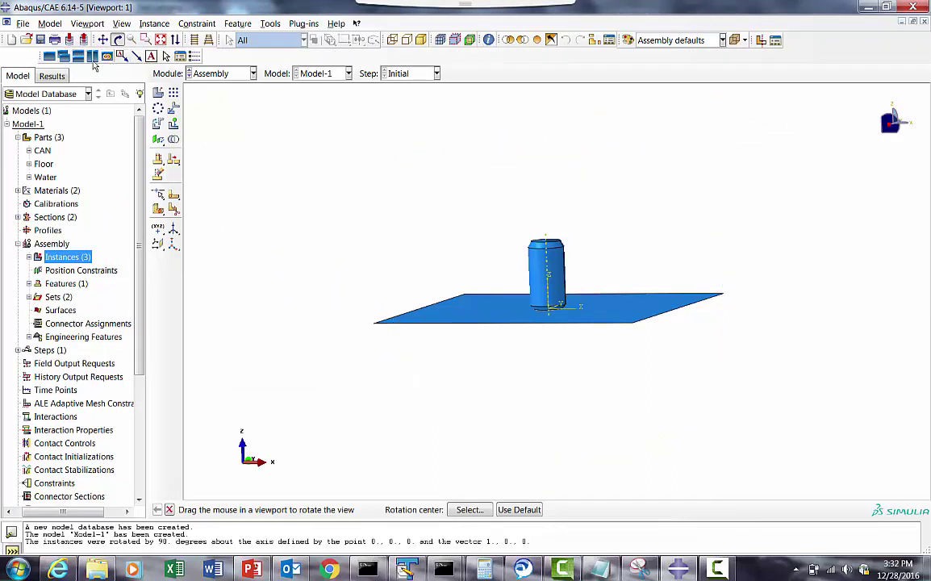
# Show and dock the Views toolbar beside the Viewport toolbar, and set the assembly to the straight-on X-Z view.
pyautogui.click(122, 24)
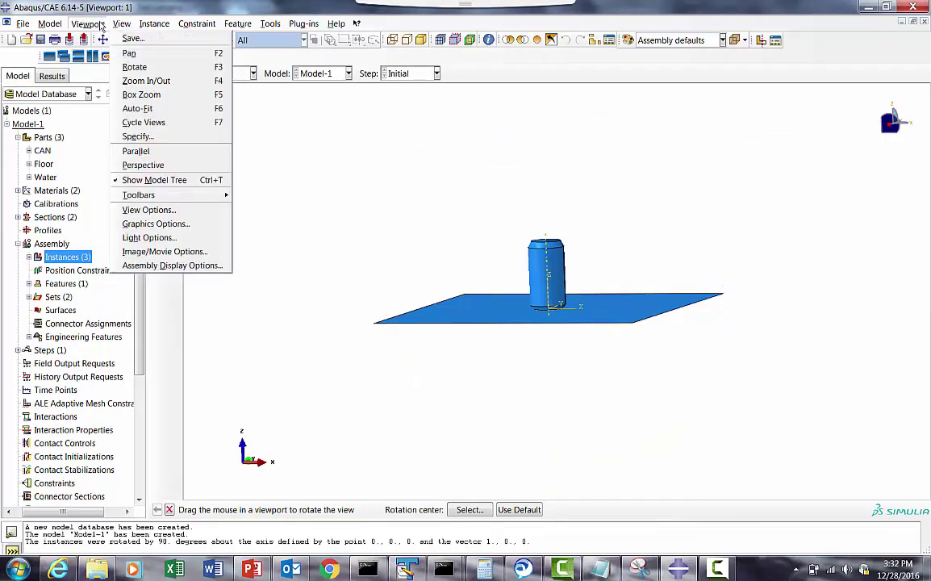
pyautogui.moveTo(88, 23)
pyautogui.moveTo(121, 24)
pyautogui.moveTo(169, 194)
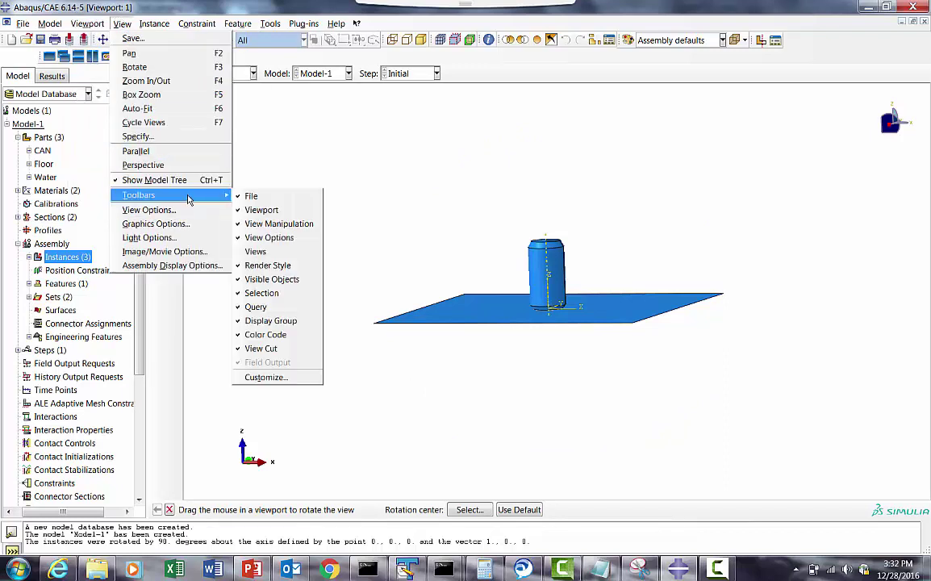
pyautogui.click(255, 251)
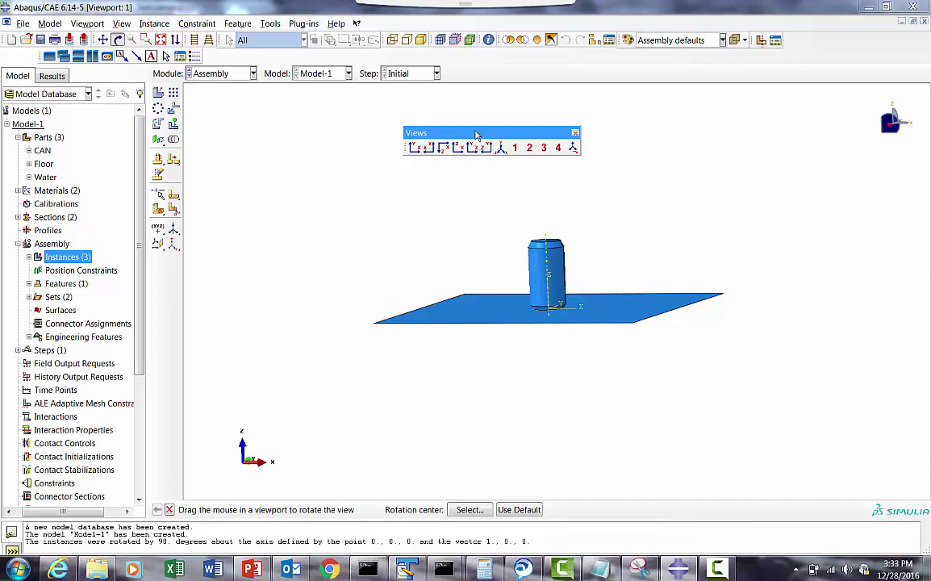
pyautogui.moveTo(473, 134); pyautogui.dragTo(286, 56)
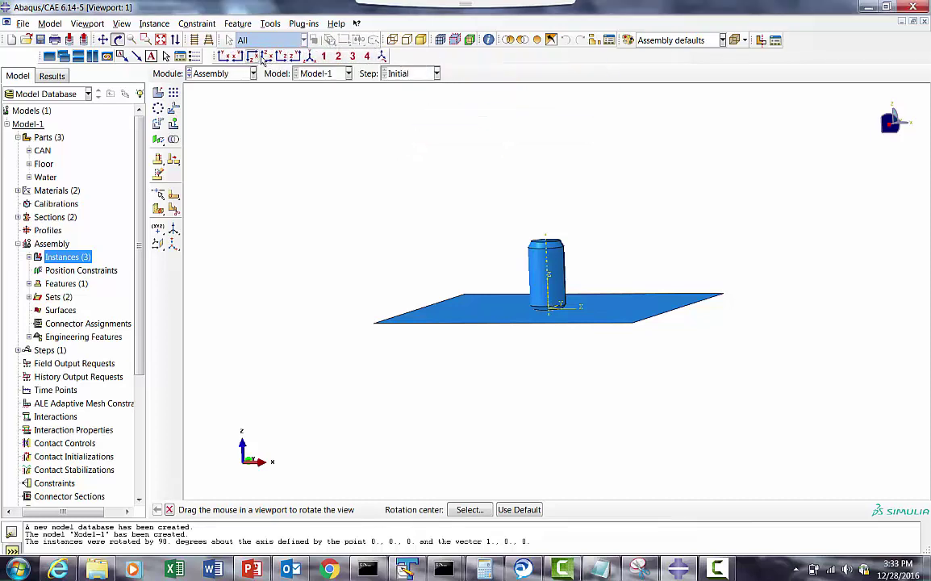
pyautogui.click(225, 55)
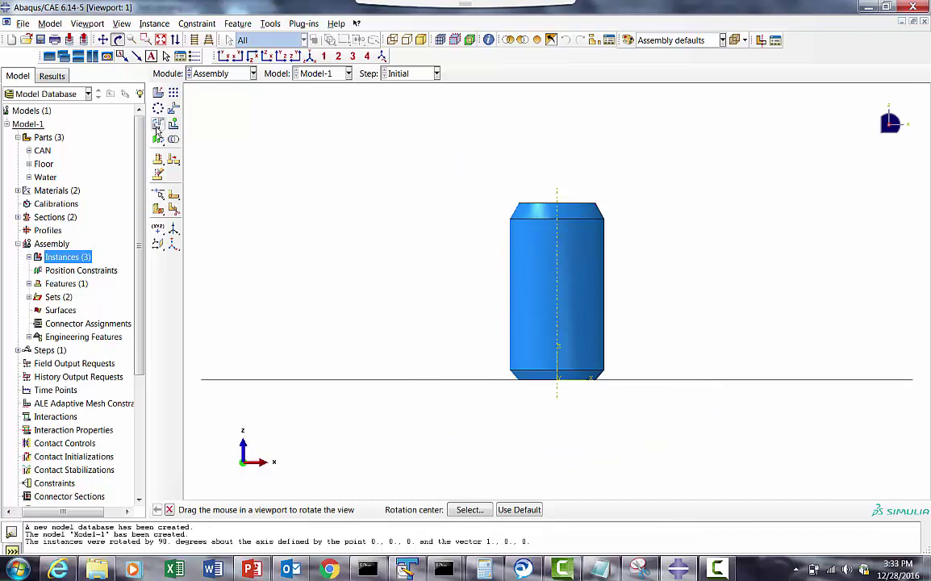
# Tilt the CAN and Water instances together by 10 degrees about the axis from 0,0,0 to 0,1,0.
pyautogui.click(174, 209)
pyautogui.click(837, 510)
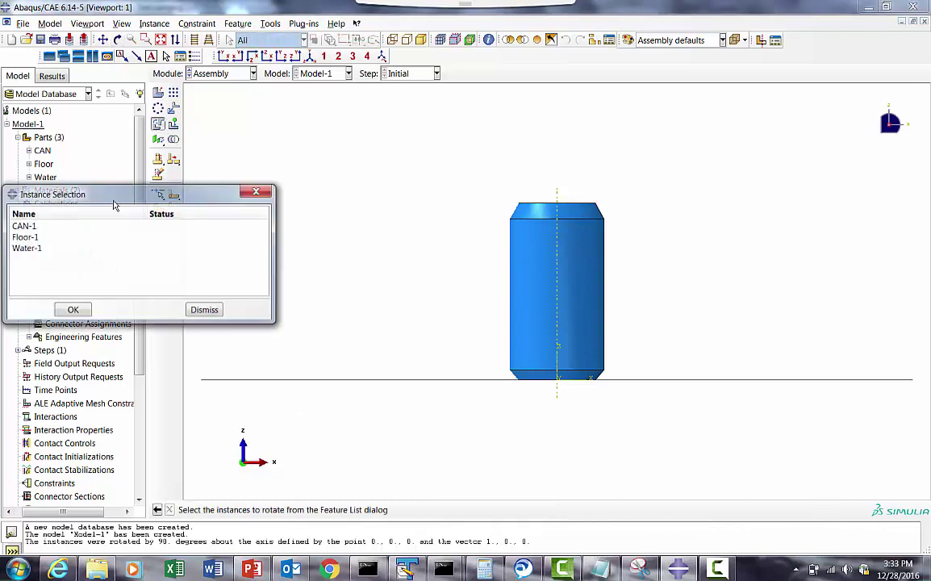
pyautogui.click(24, 226)
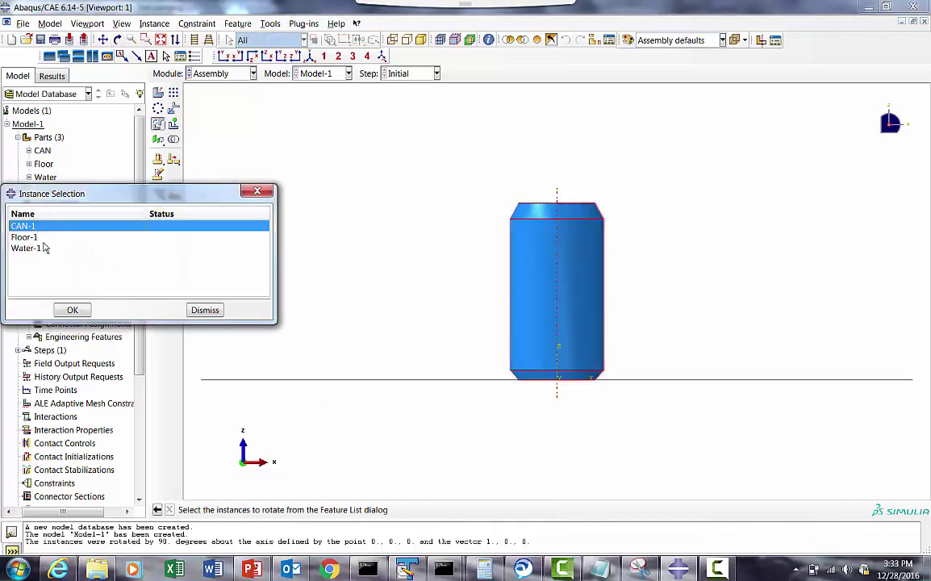
pyautogui.keyDown('ctrl'); pyautogui.click(26, 248); pyautogui.keyUp('ctrl')
pyautogui.click(73, 310)
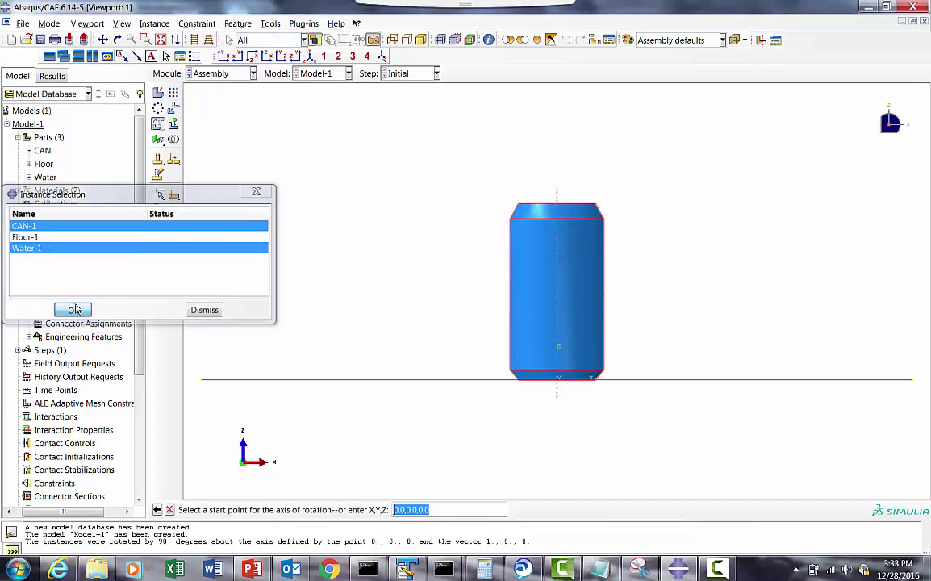
pyautogui.press('Return')
pyautogui.write('0,1,0')
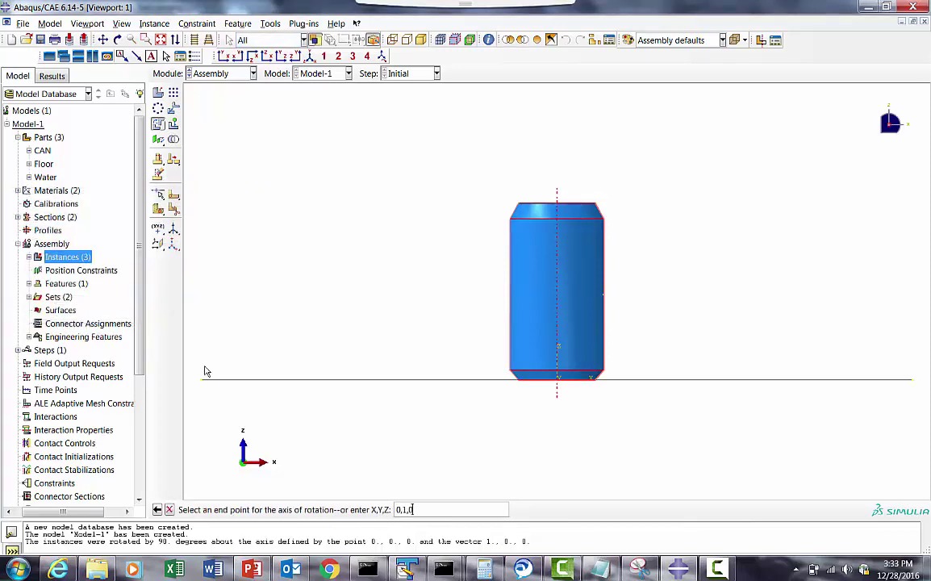
pyautogui.press('Return')
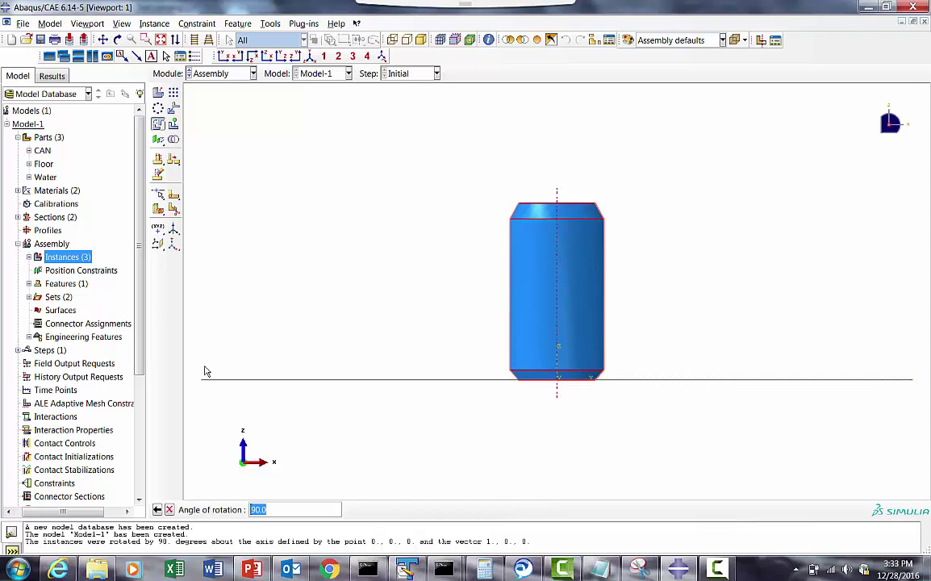
pyautogui.write('10')
pyautogui.press('Return')
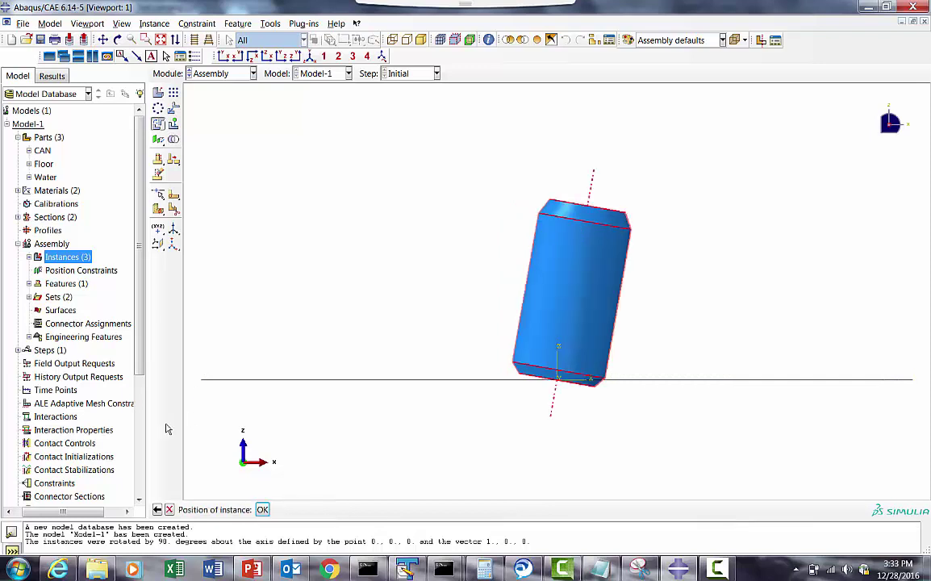
pyautogui.press('Return')
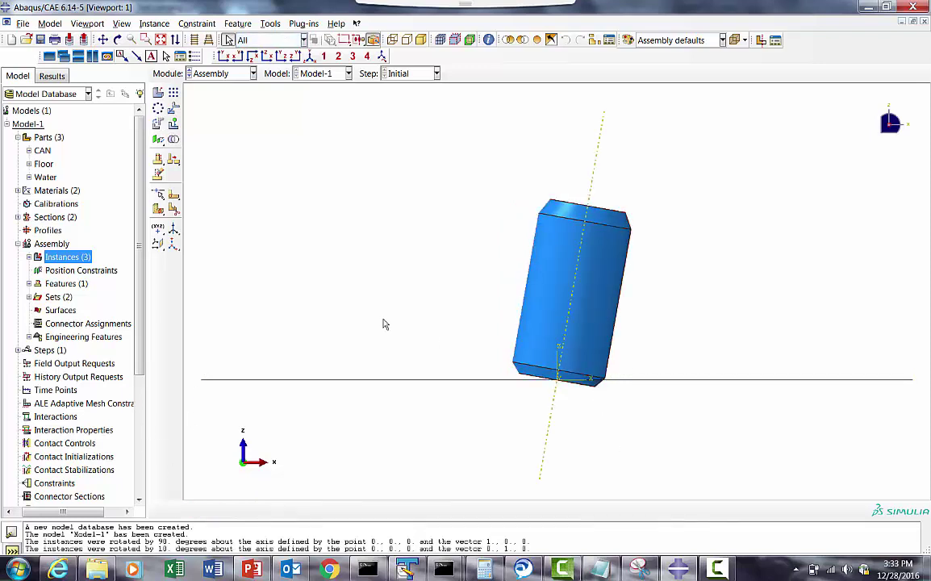
# Translate the CAN and Water instances from 0,0,0 to 0,0,6 and inspect the clearance between the can's lower corner and the floor.
pyautogui.click(158, 108)
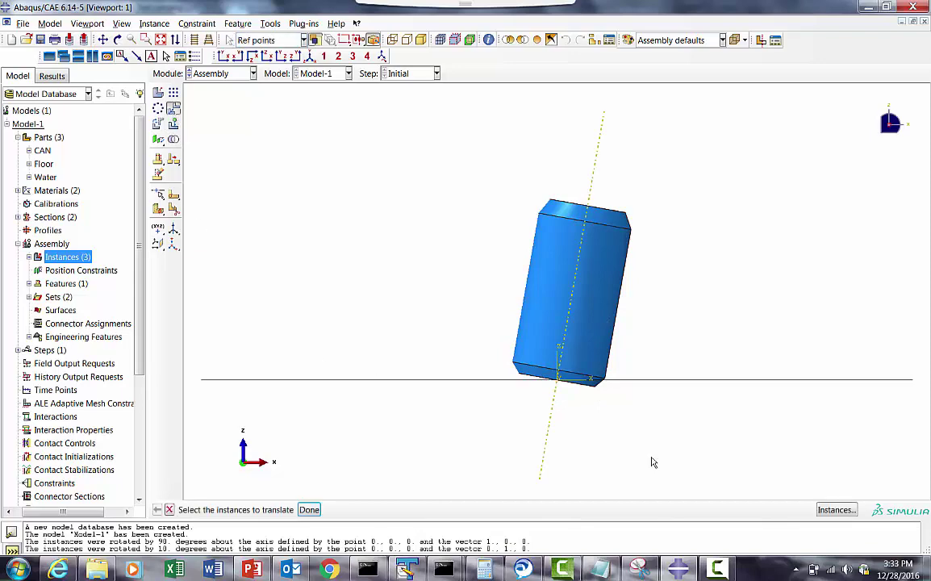
pyautogui.click(837, 510)
pyautogui.click(32, 226)
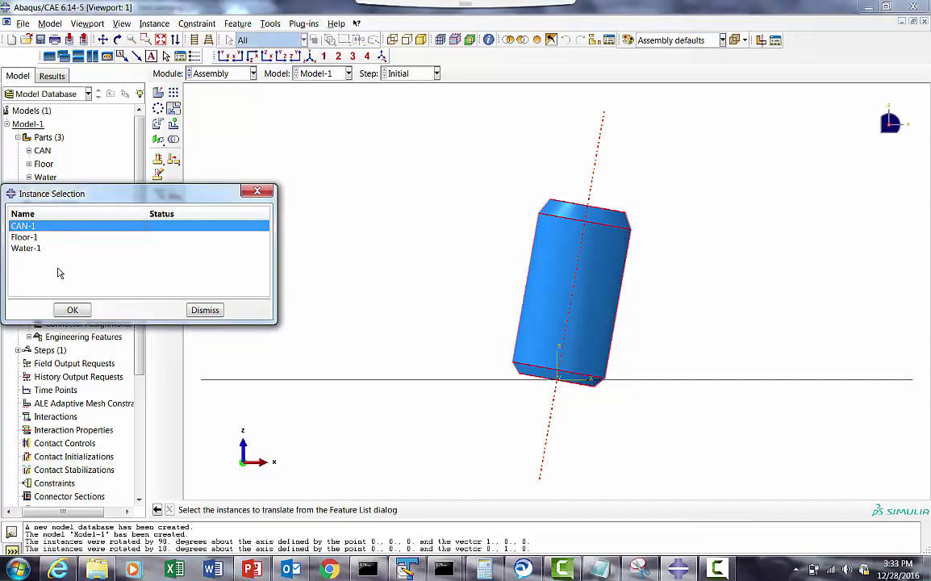
pyautogui.keyDown('shift'); pyautogui.click(26, 248); pyautogui.keyUp('shift')
pyautogui.click(72, 310)
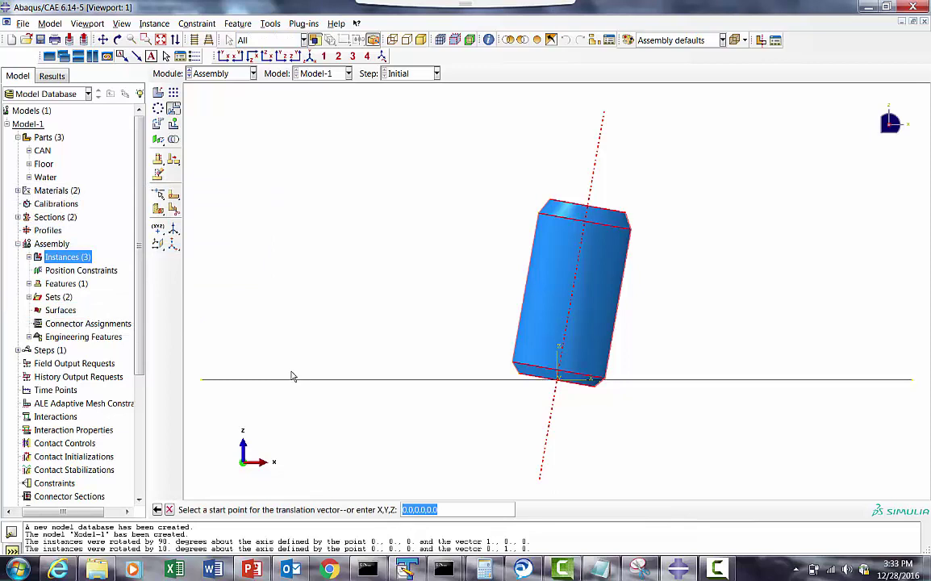
pyautogui.press('Return')
pyautogui.write('0')
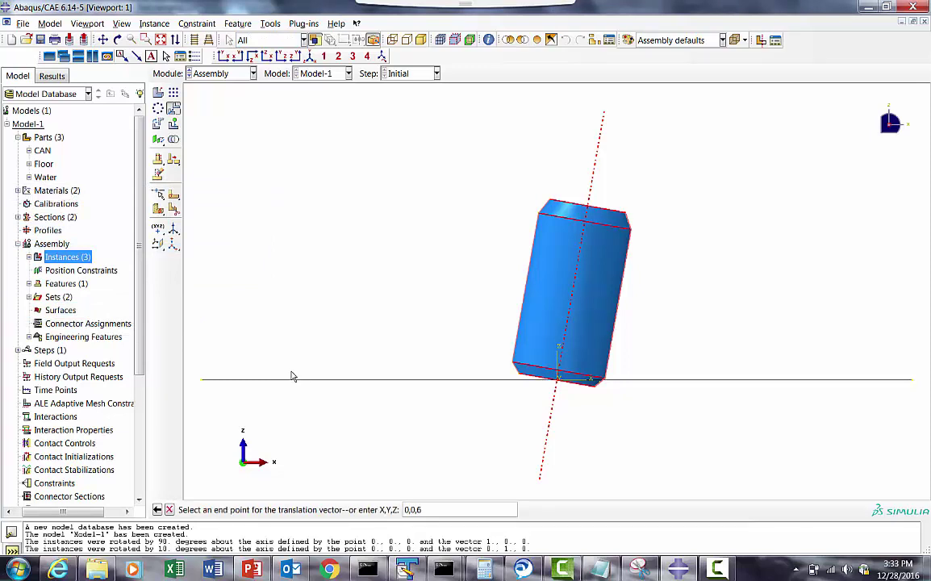
pyautogui.write(',0,6')
pyautogui.press('Return')
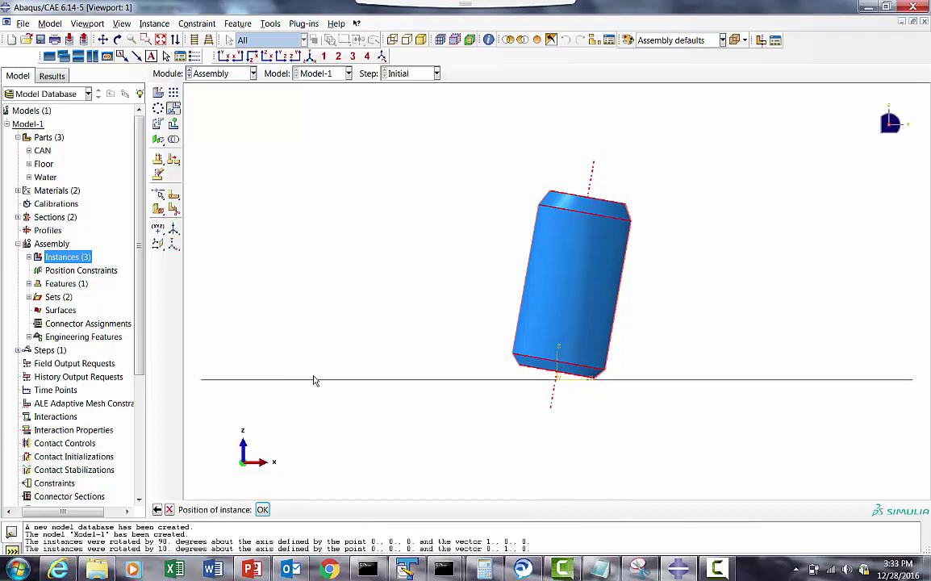
pyautogui.click(263, 509)
pyautogui.click(144, 41)
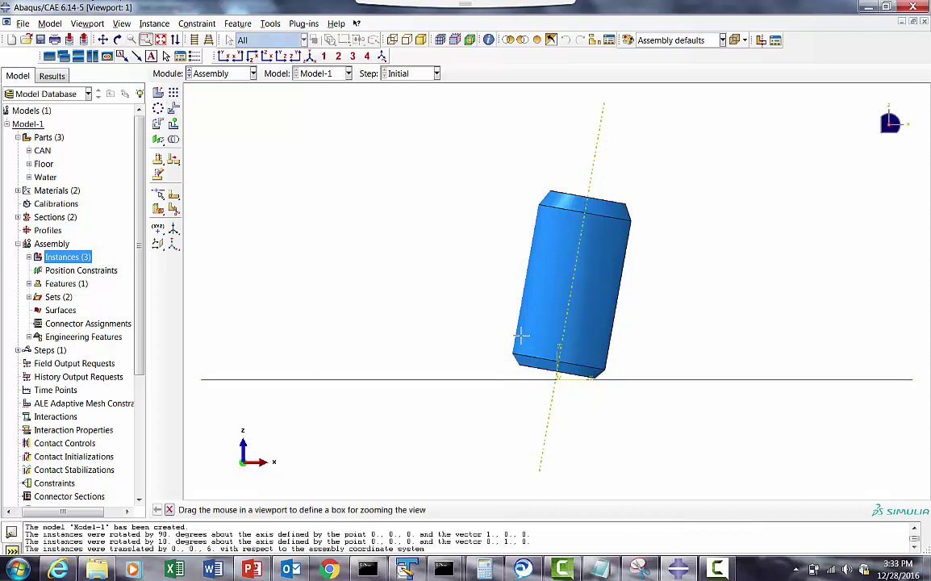
pyautogui.moveTo(525, 327); pyautogui.dragTo(650, 406)
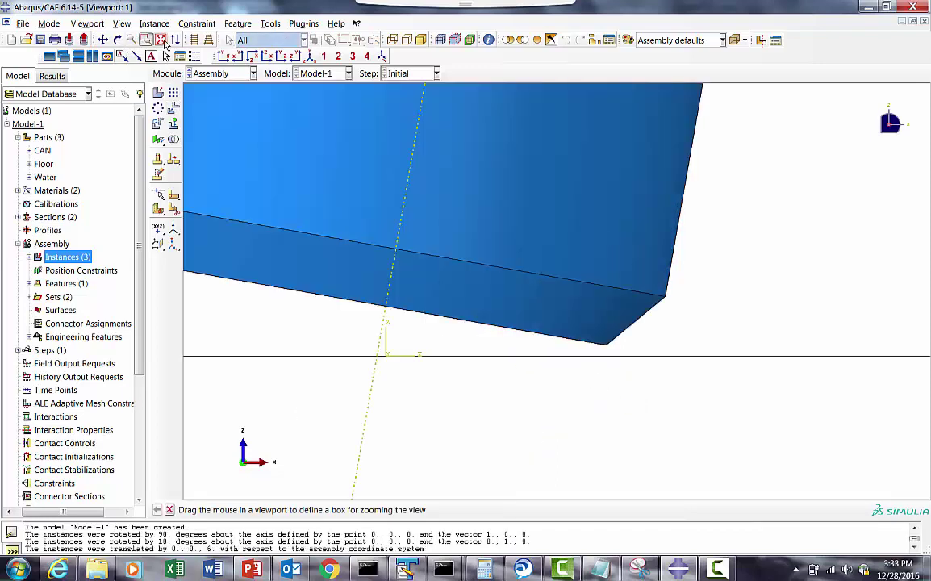
pyautogui.click(161, 39)
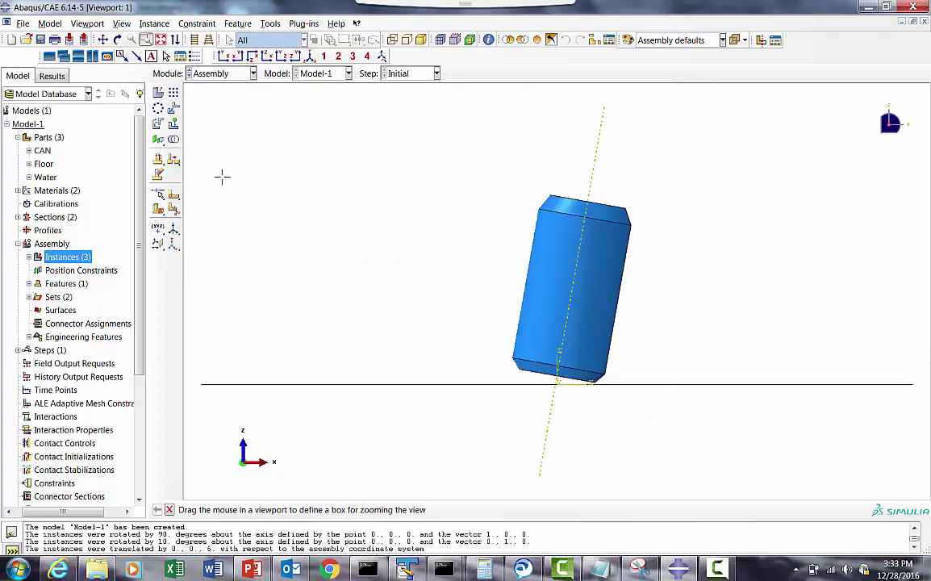
# Create a reference point at the lower-left corner of the Floor part in the Property module.
pyautogui.click(222, 74)
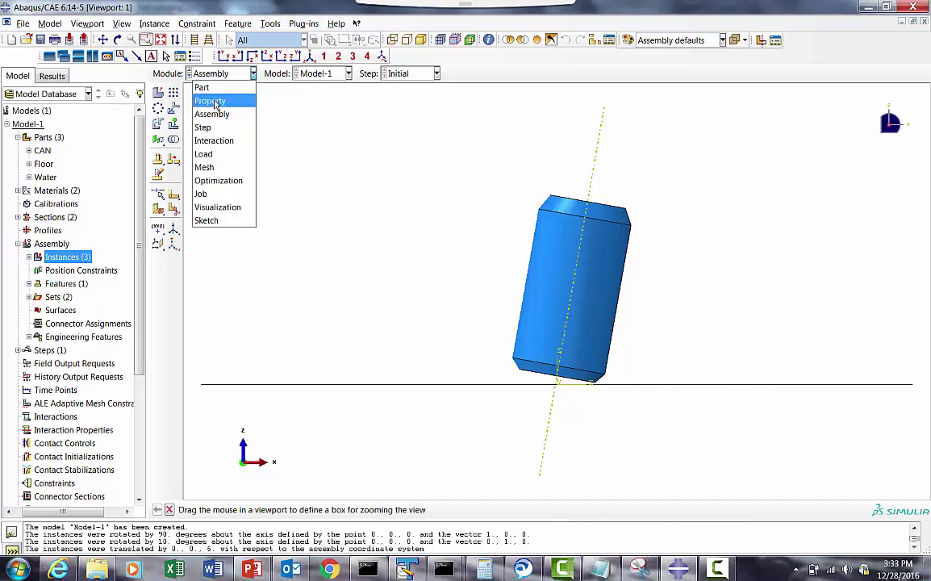
pyautogui.click(216, 98)
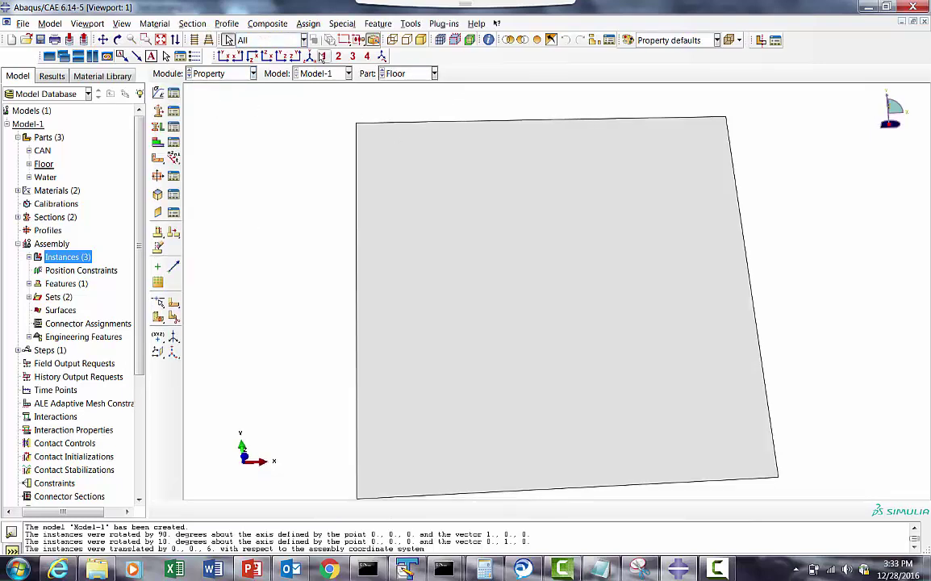
pyautogui.click(383, 25)
pyautogui.moveTo(349, 27)
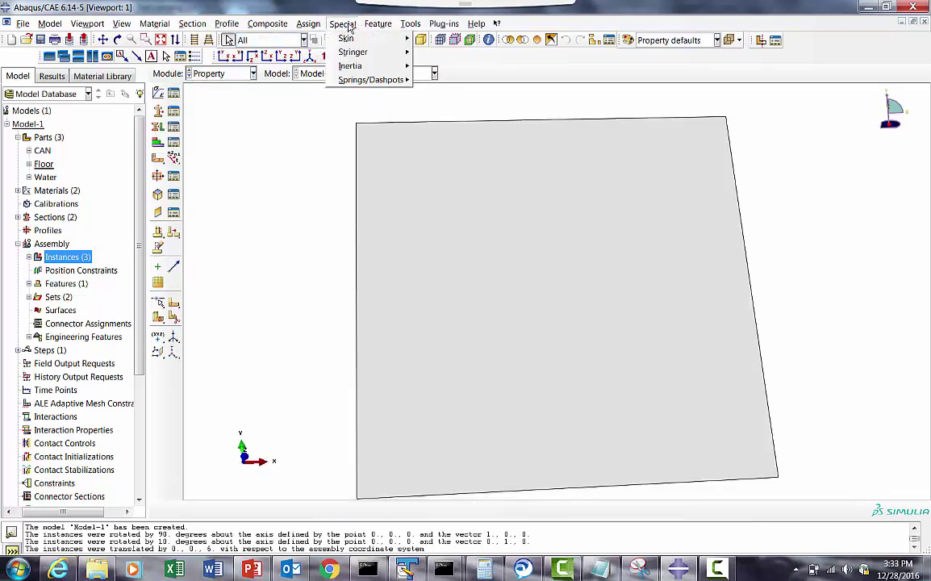
pyautogui.moveTo(411, 25)
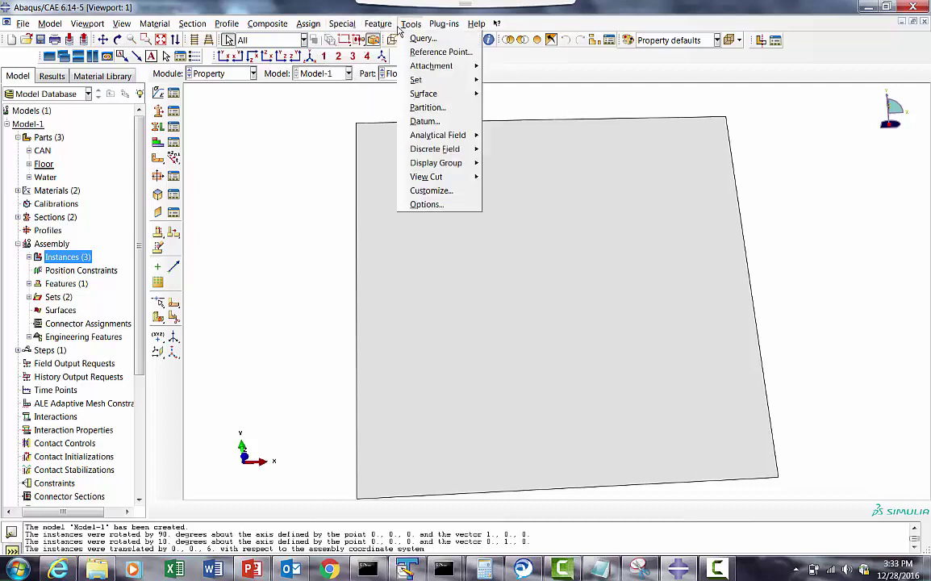
pyautogui.click(437, 53)
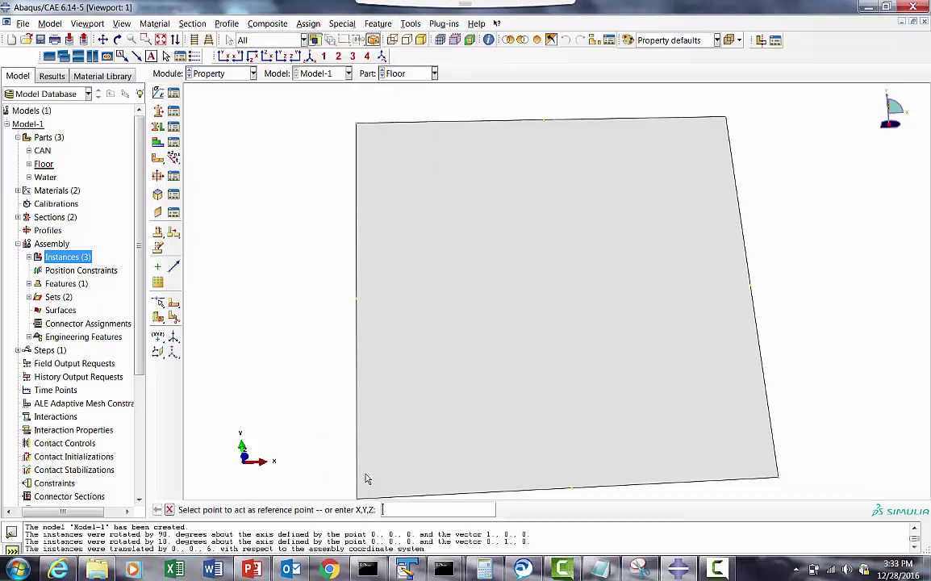
pyautogui.click(358, 499)
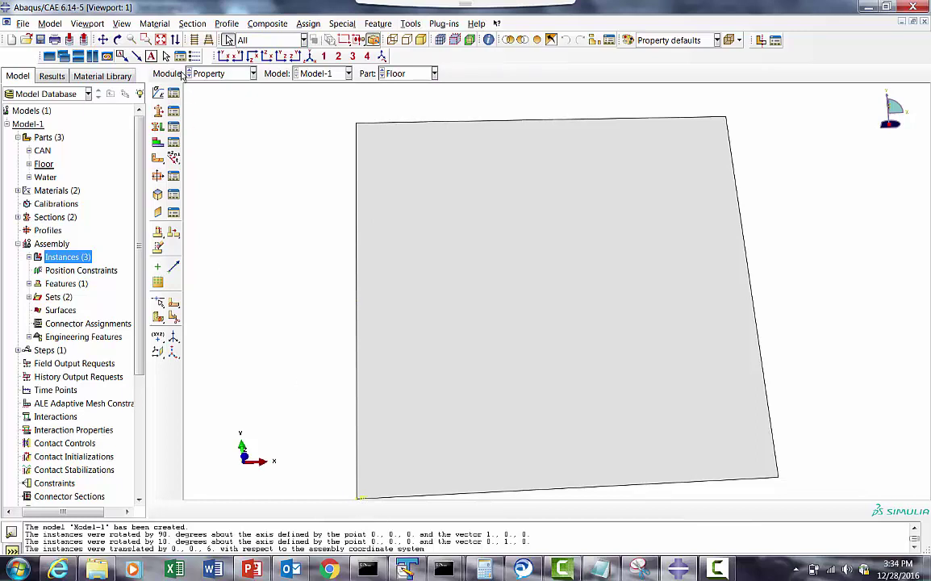
# Assign a point mass/inertia with an isotropic mass of 1e-03 to the Floor's reference point.
pyautogui.click(103, 39)
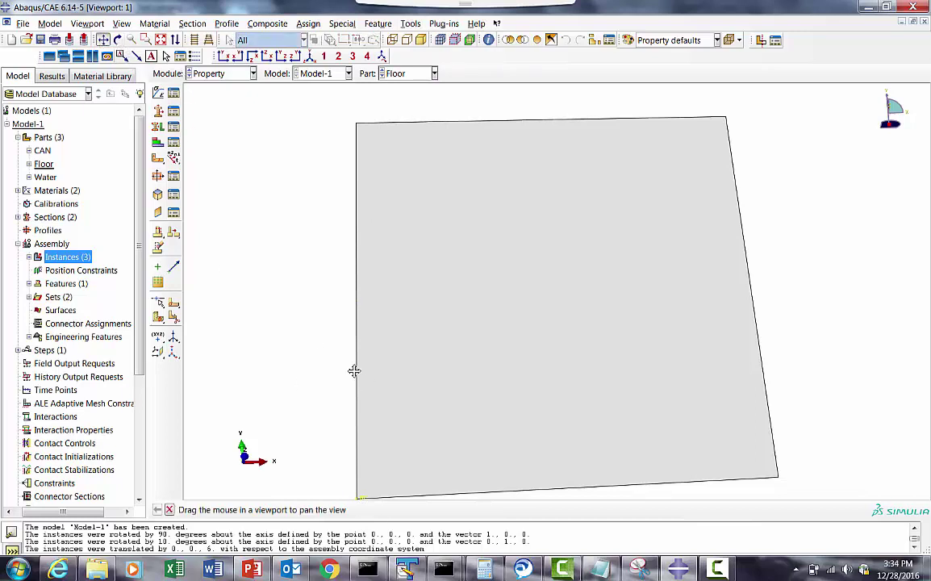
pyautogui.moveTo(477, 388); pyautogui.dragTo(424, 336)
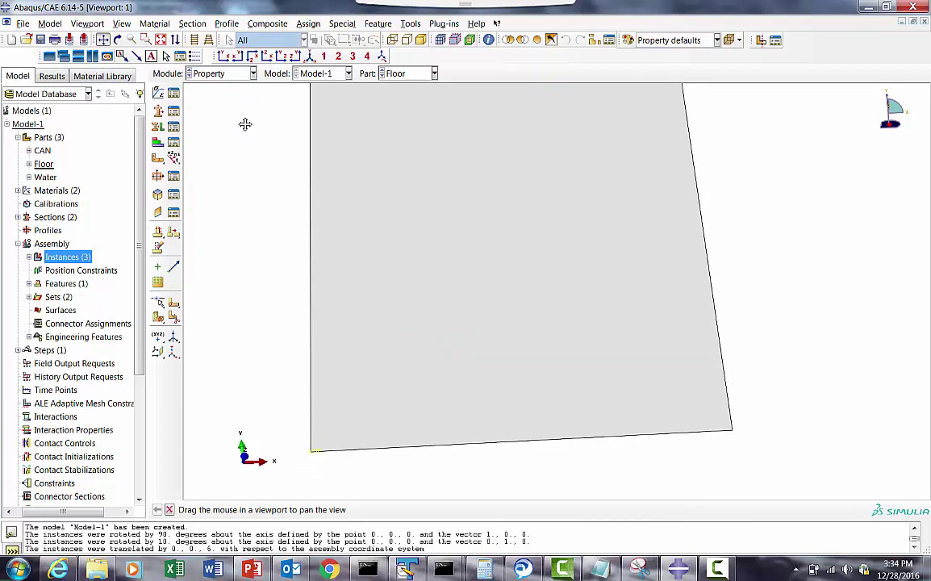
pyautogui.click(343, 24)
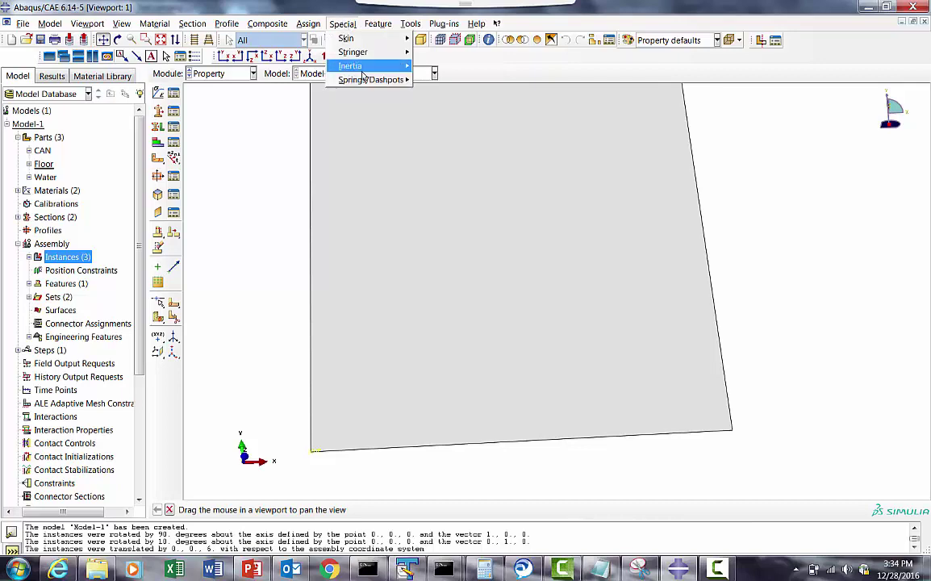
pyautogui.moveTo(353, 66)
pyautogui.click(440, 79)
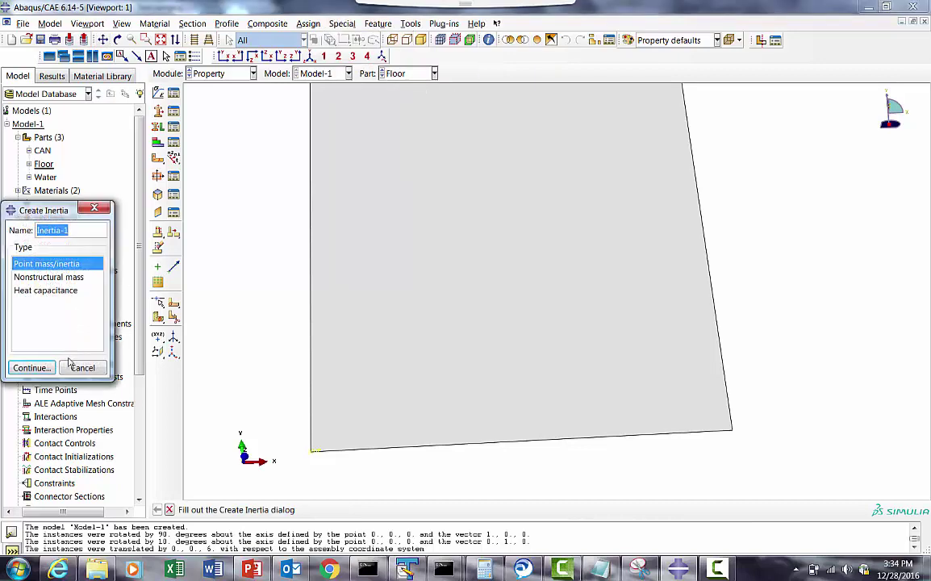
pyautogui.click(32, 368)
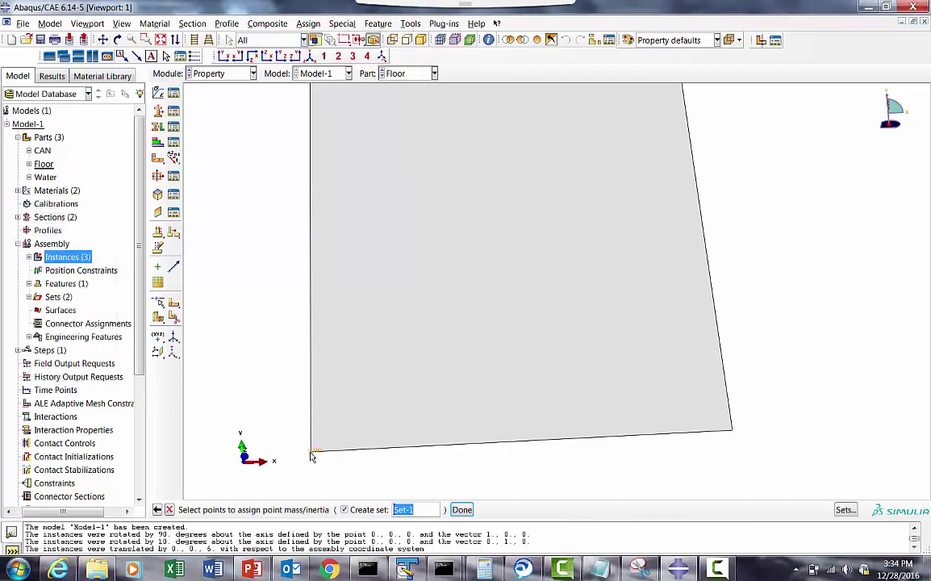
pyautogui.click(314, 453)
pyautogui.click(462, 509)
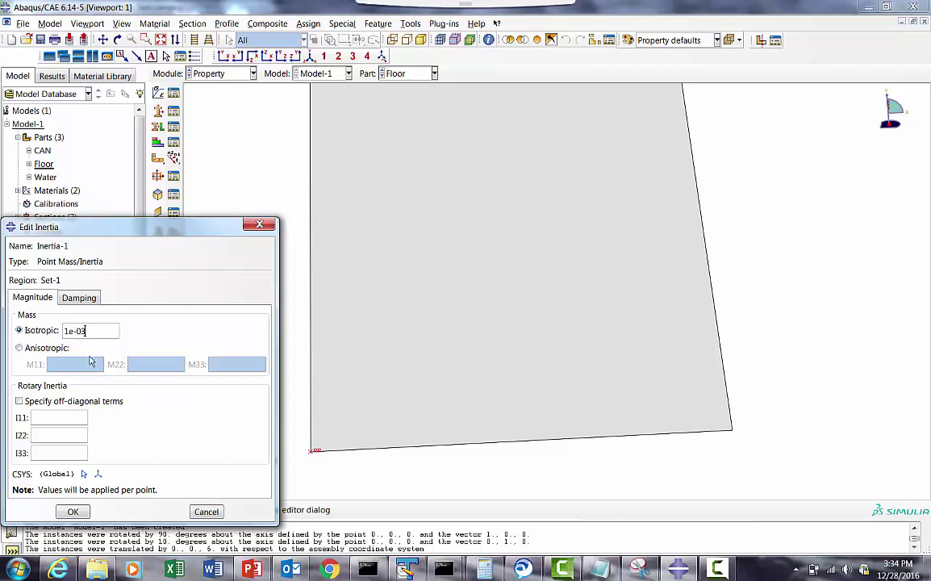
pyautogui.click(73, 512)
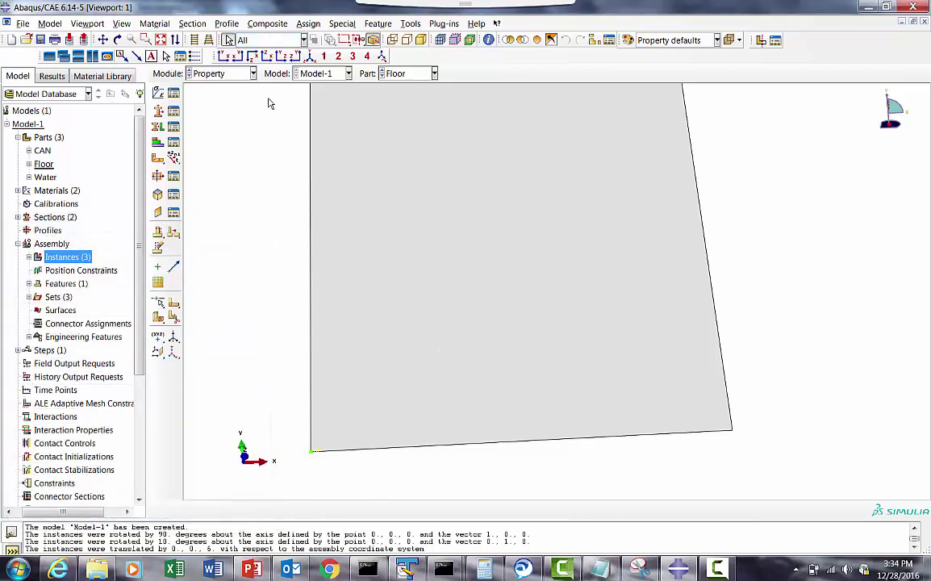
# Partition the Water part's cell with a cutting plane normal to the top circular edge at the point where the side seam meets it.
pyautogui.click(188, 72)
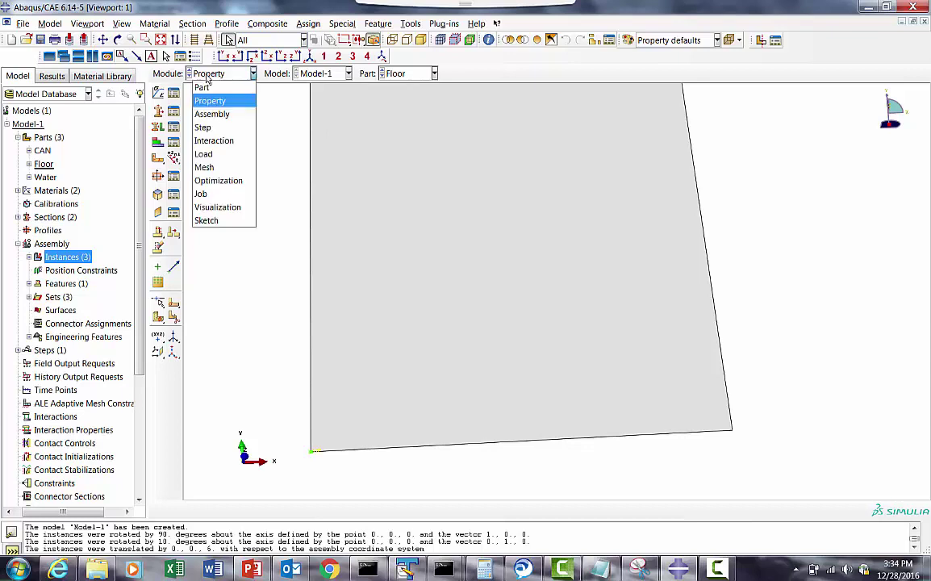
pyautogui.click(204, 87)
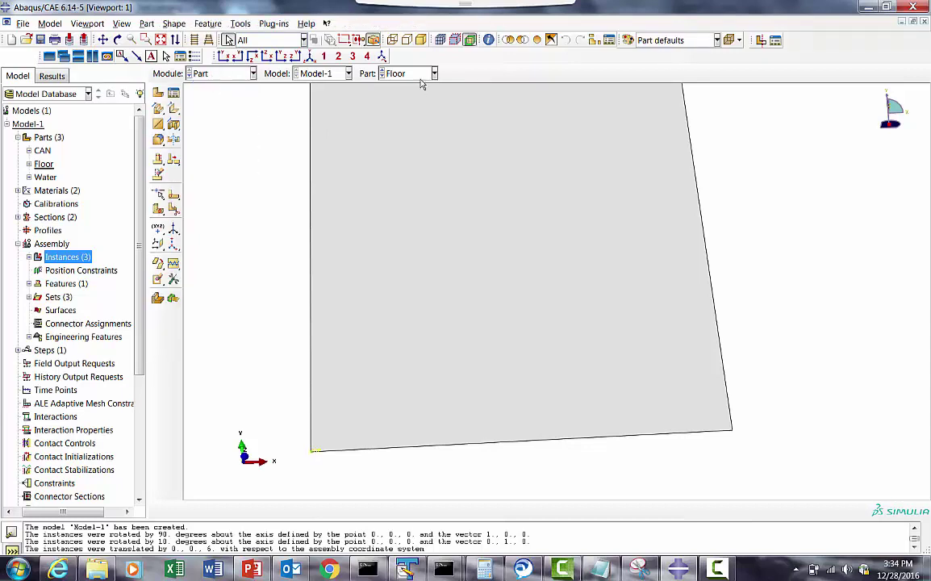
pyautogui.click(387, 75)
pyautogui.click(408, 87)
pyautogui.click(414, 75)
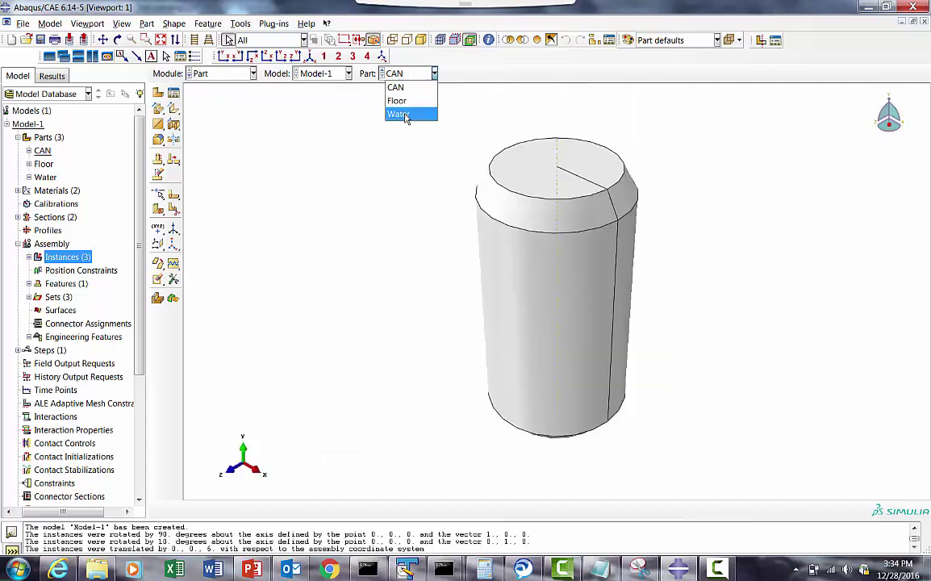
pyautogui.click(408, 115)
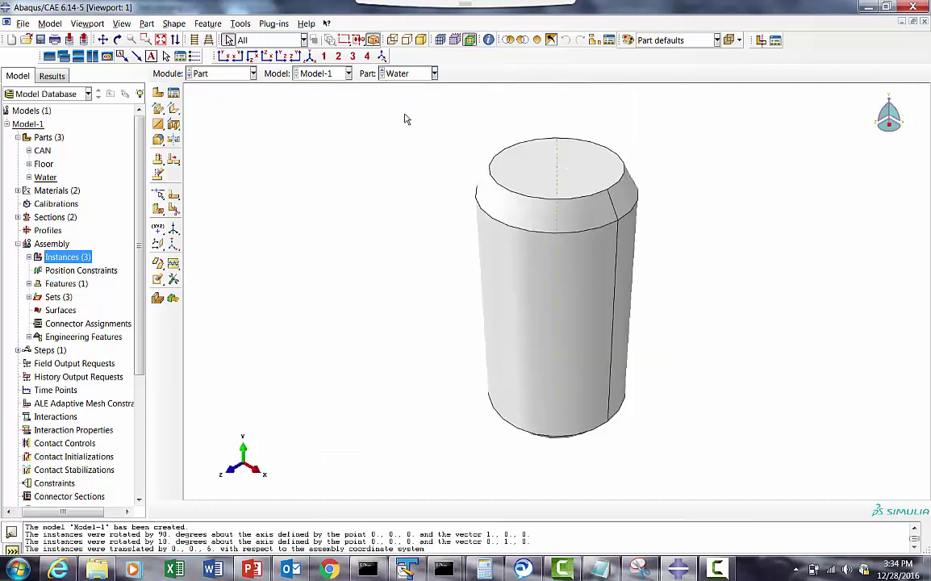
pyautogui.click(157, 210)
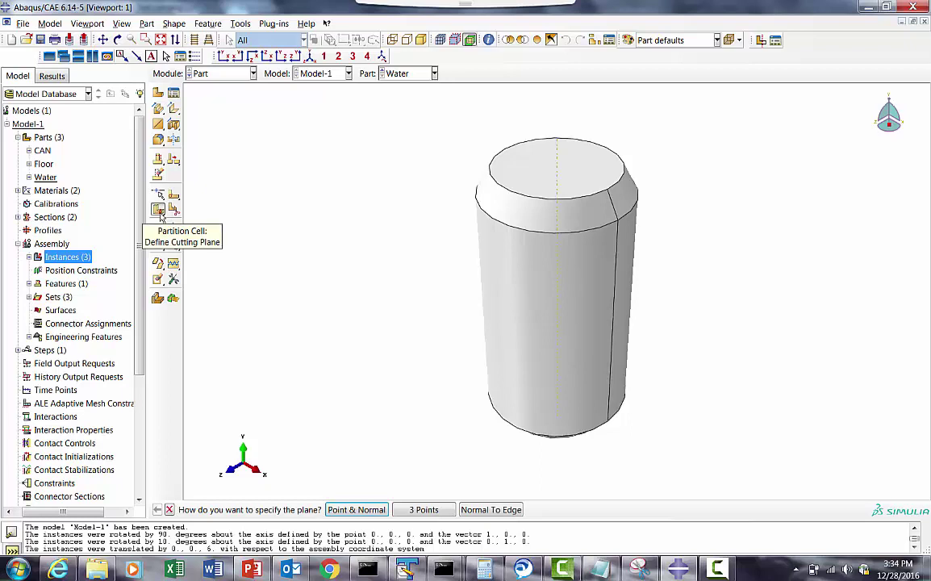
pyautogui.click(498, 509)
pyautogui.click(584, 197)
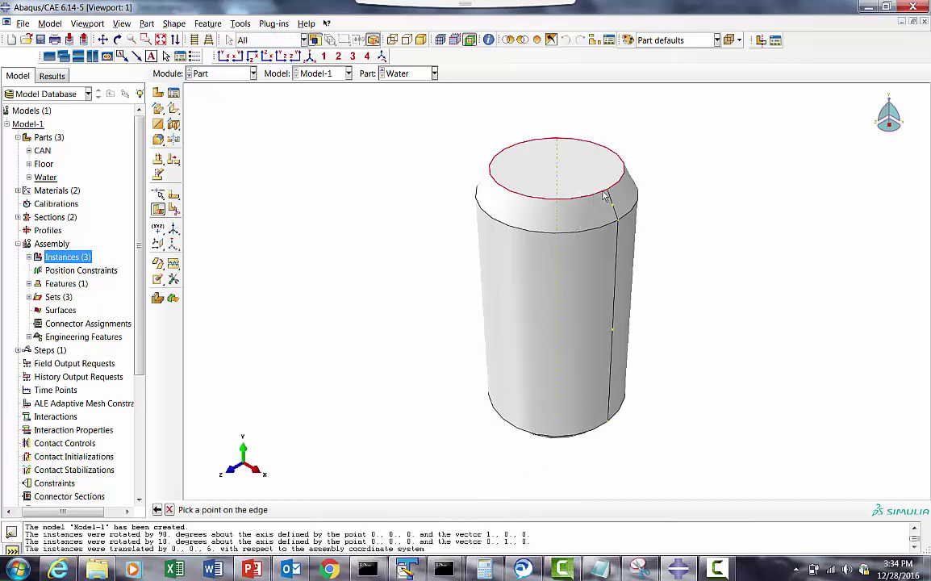
pyautogui.click(610, 196)
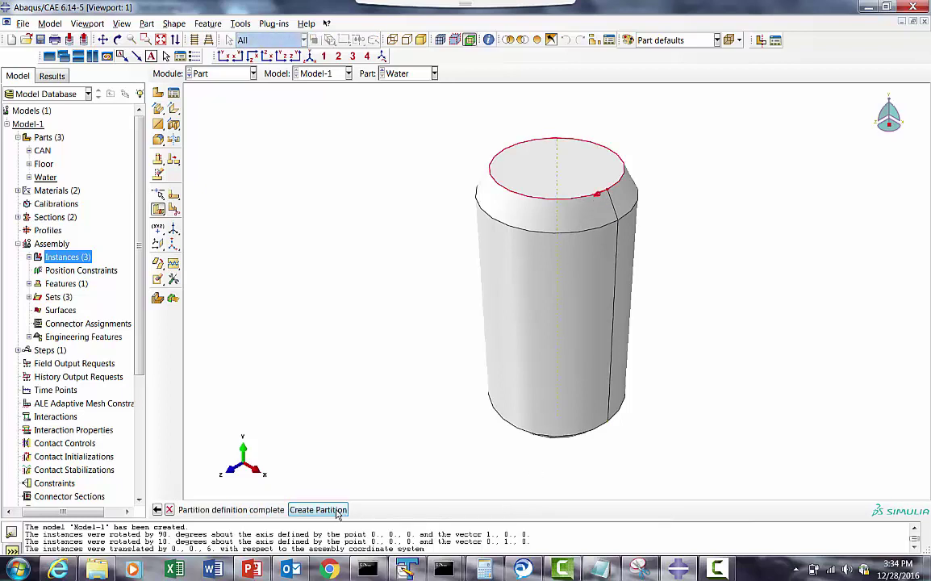
pyautogui.middleClick(592, 200)
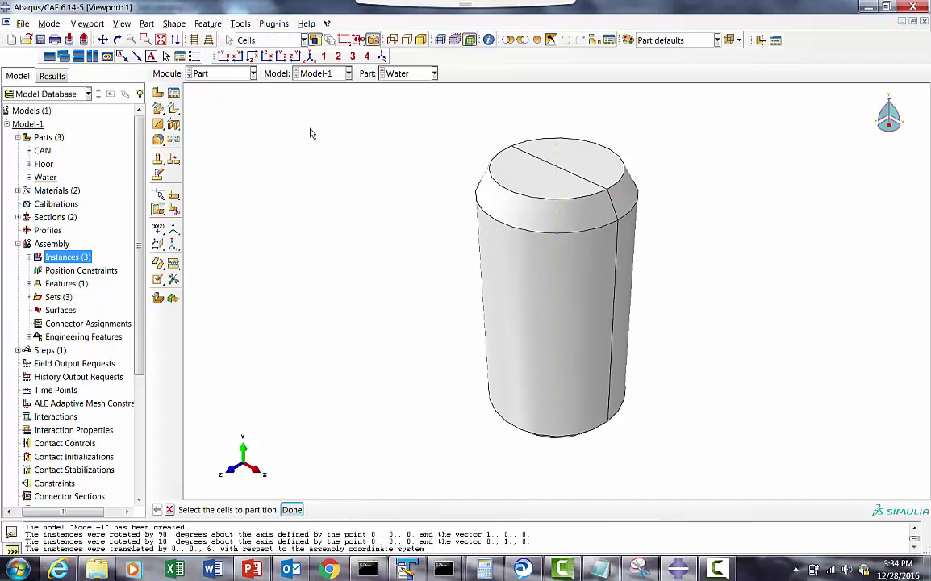
pyautogui.click(205, 75)
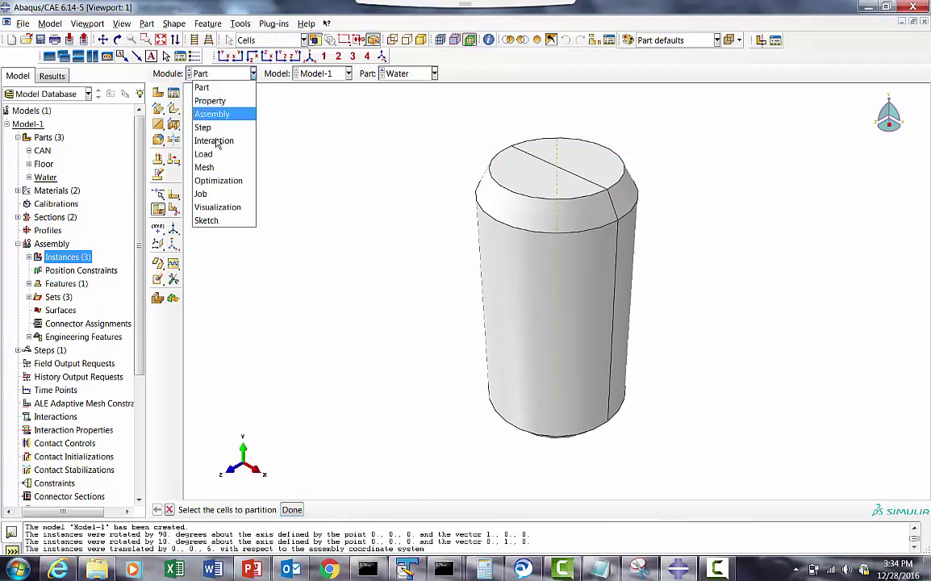
pyautogui.click(296, 116)
pyautogui.click(399, 73)
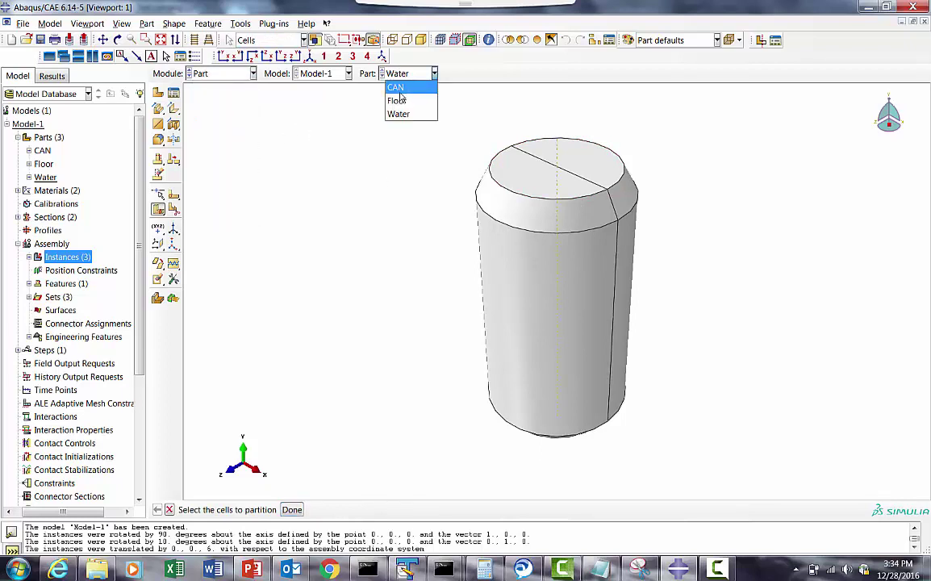
pyautogui.click(389, 85)
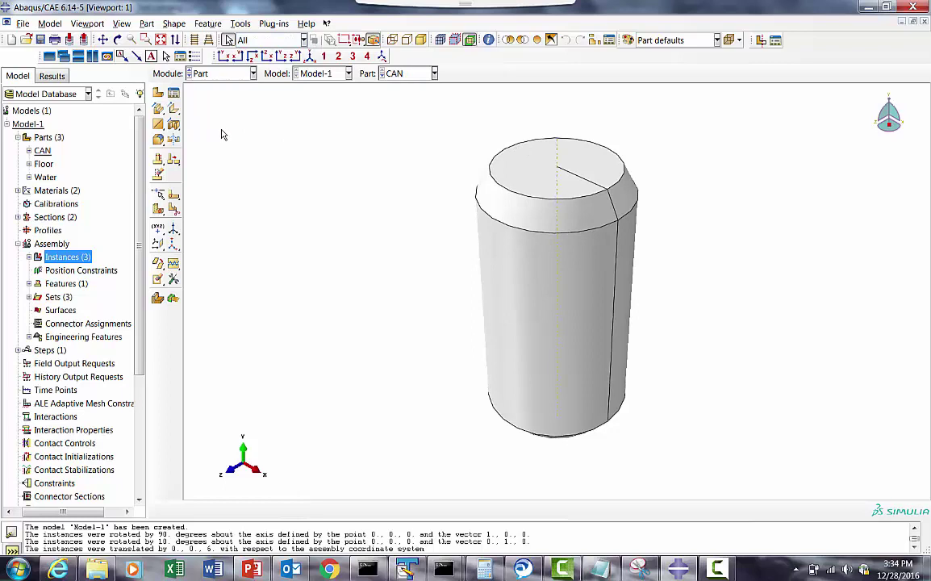
pyautogui.click(403, 74)
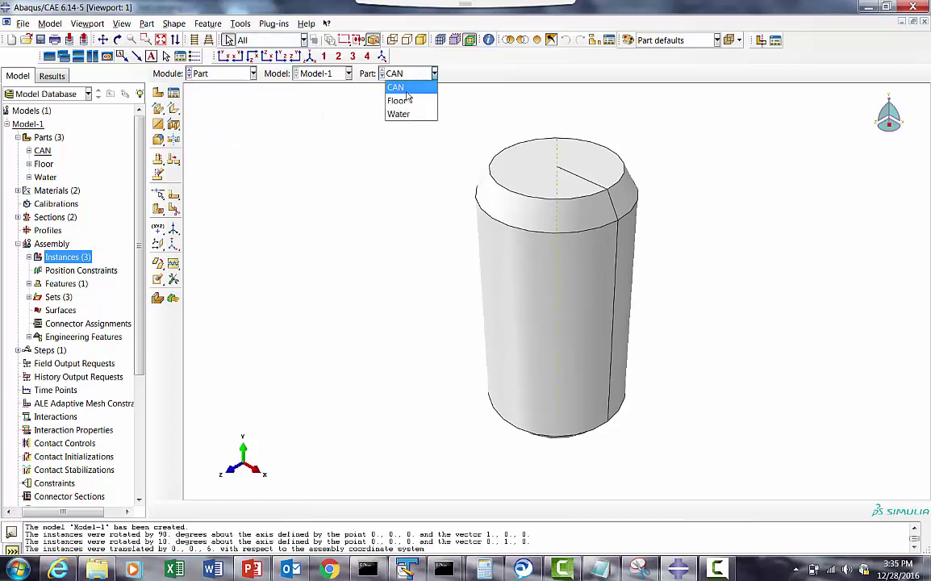
pyautogui.click(223, 88)
pyautogui.click(203, 75)
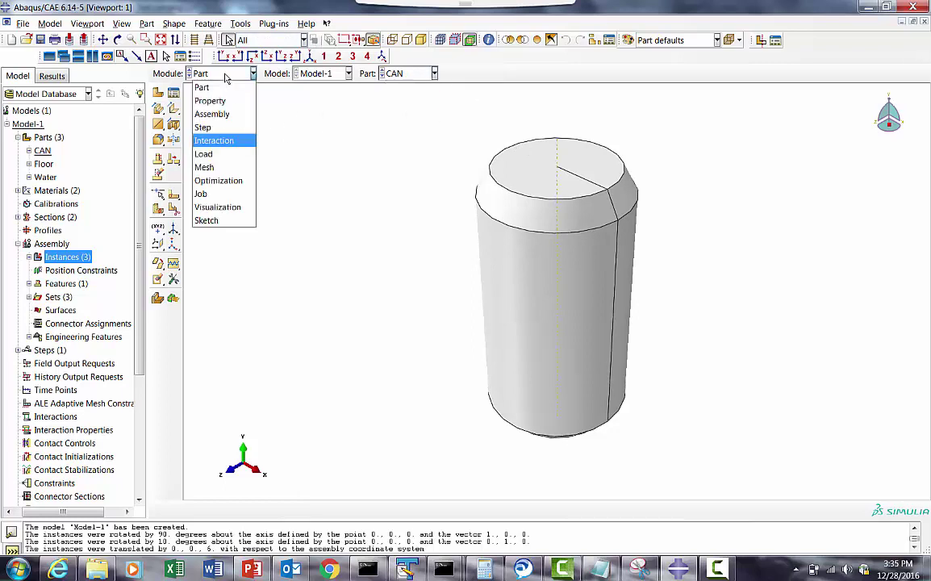
pyautogui.click(205, 168)
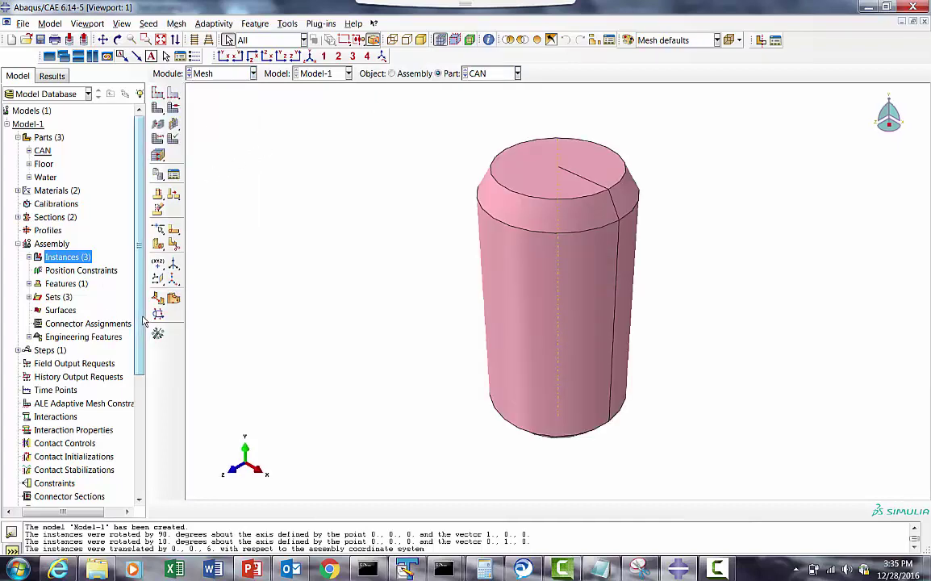
# Create a contact interaction property with frictionless tangential behavior and "Hard" Contact normal behavior, allowing separation after contact.
pyautogui.scroll(-1, 142, 355)
pyautogui.scroll(-2, 142, 355)
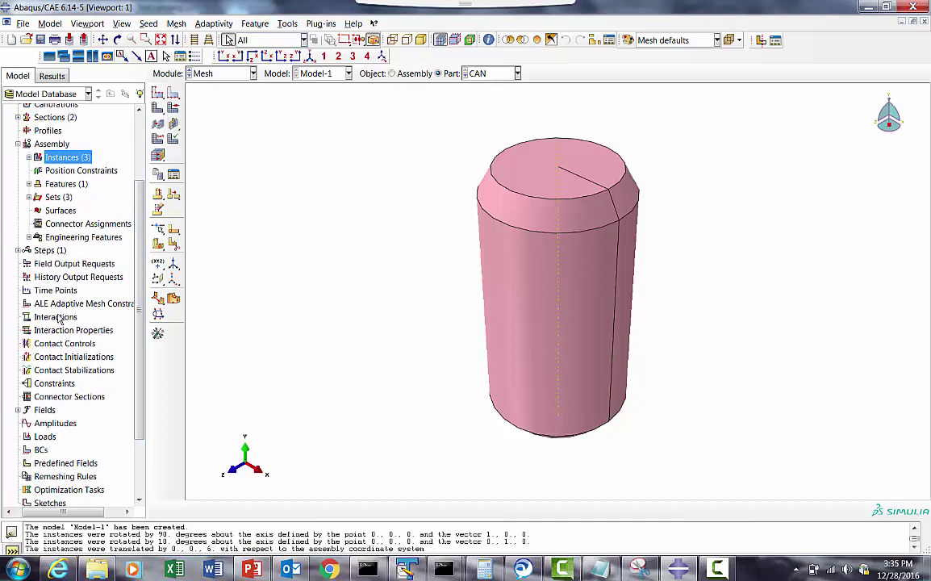
pyautogui.click(69, 332)
pyautogui.rightClick(73, 331)
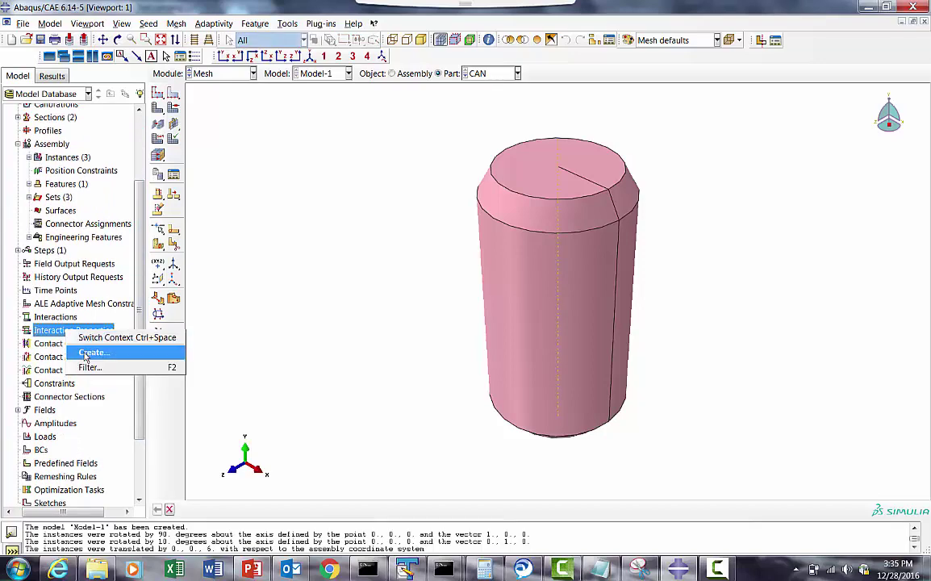
pyautogui.click(77, 347)
pyautogui.click(37, 386)
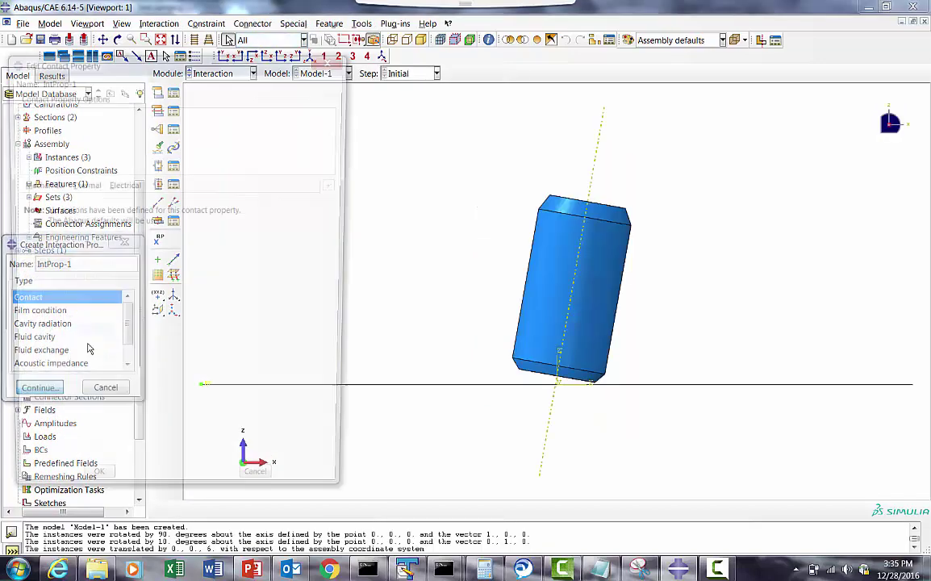
pyautogui.click(37, 184)
pyautogui.click(49, 198)
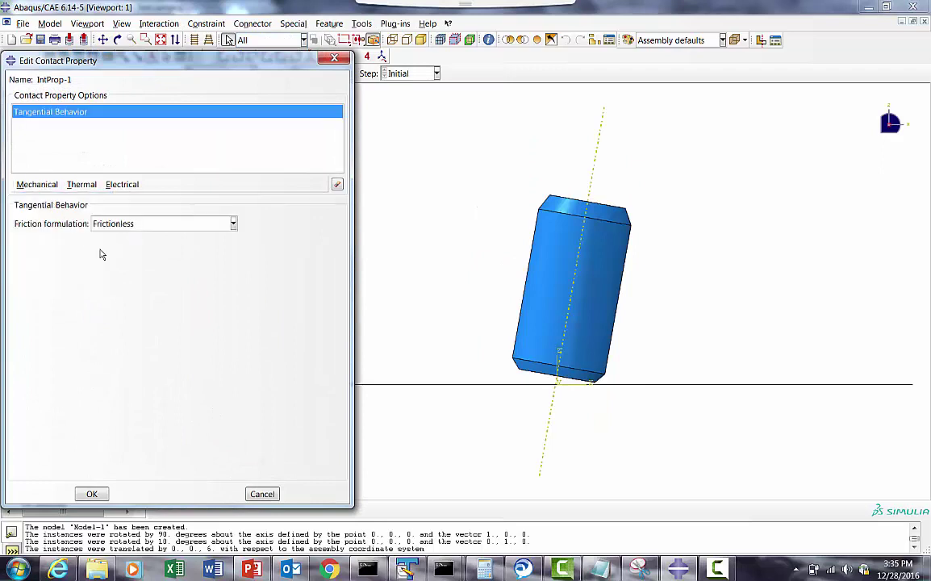
pyautogui.click(37, 185)
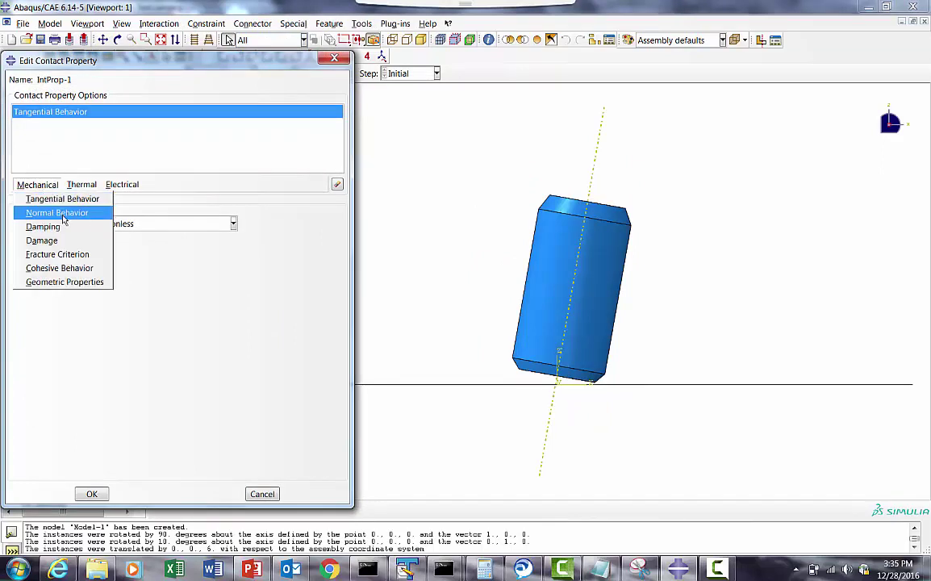
pyautogui.click(64, 215)
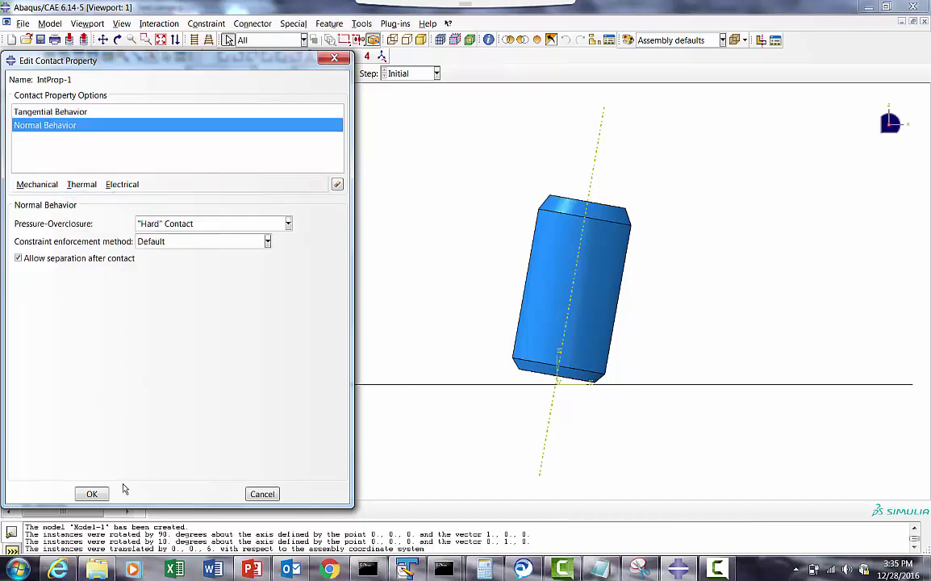
pyautogui.click(92, 494)
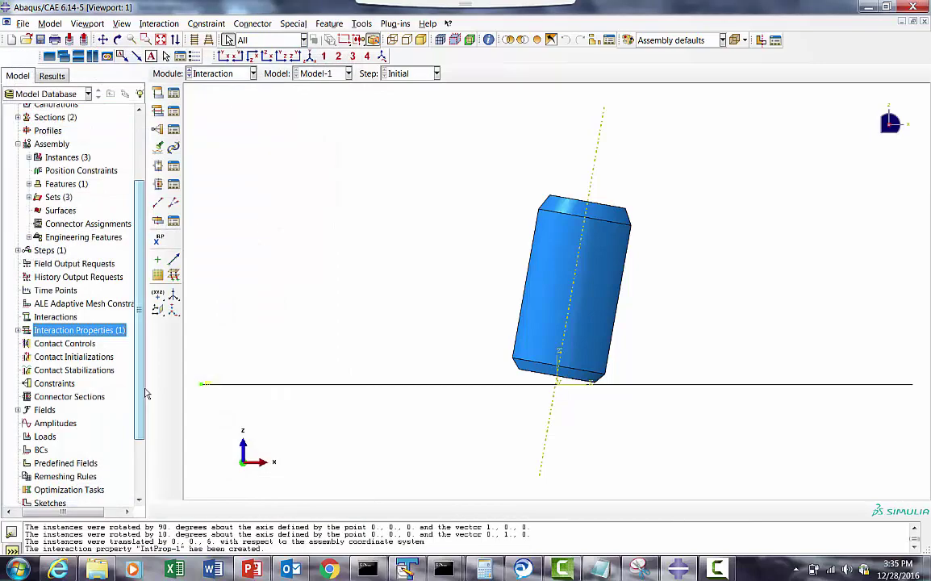
# Create a General contact (Explicit) interaction in the Initial step for all surfaces with self, using IntProp-1 as the global property assignment.
pyautogui.rightClick(57, 319)
pyautogui.click(76, 341)
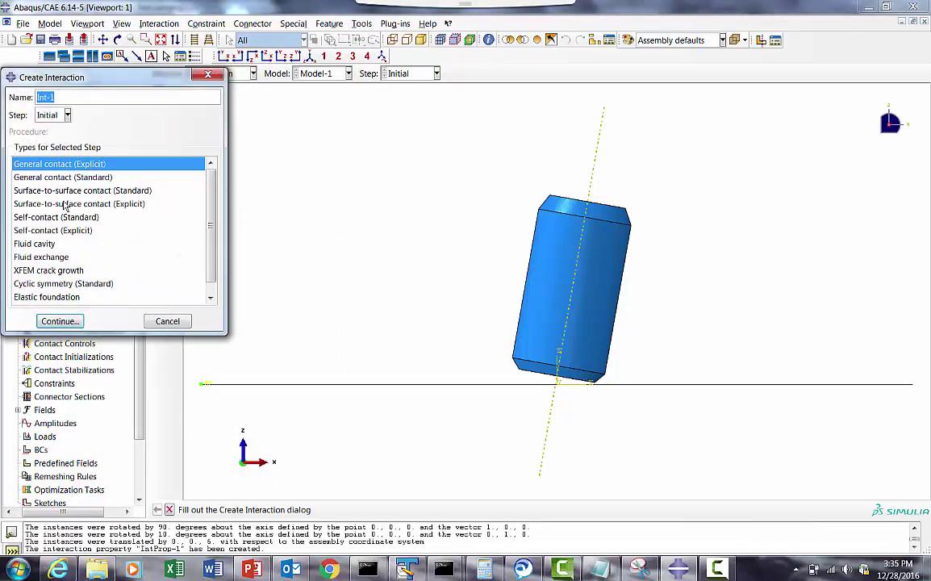
pyautogui.click(80, 321)
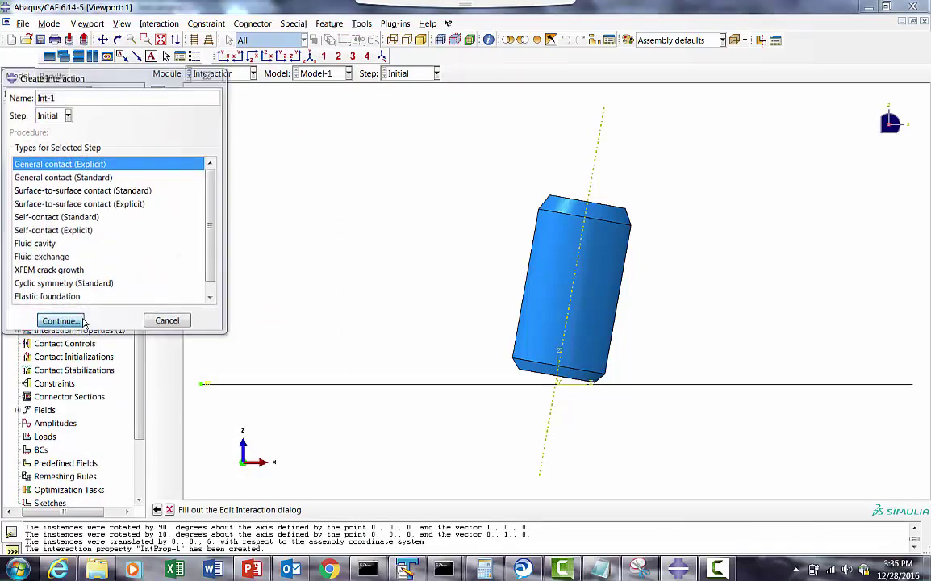
pyautogui.click(141, 318)
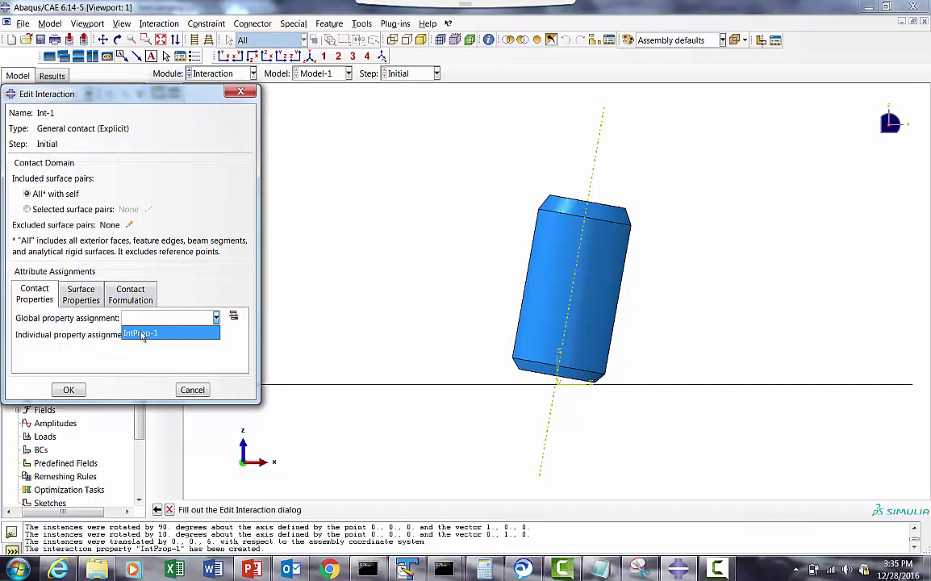
pyautogui.click(142, 334)
pyautogui.click(69, 390)
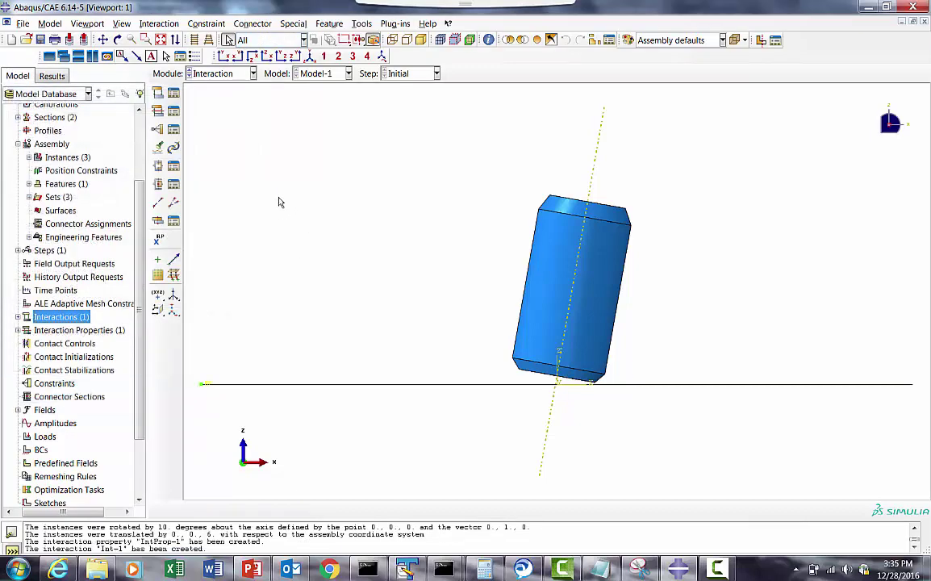
# Seed the Water part in the Mesh module with an approximate global size of 5.
pyautogui.click(225, 73)
pyautogui.click(208, 167)
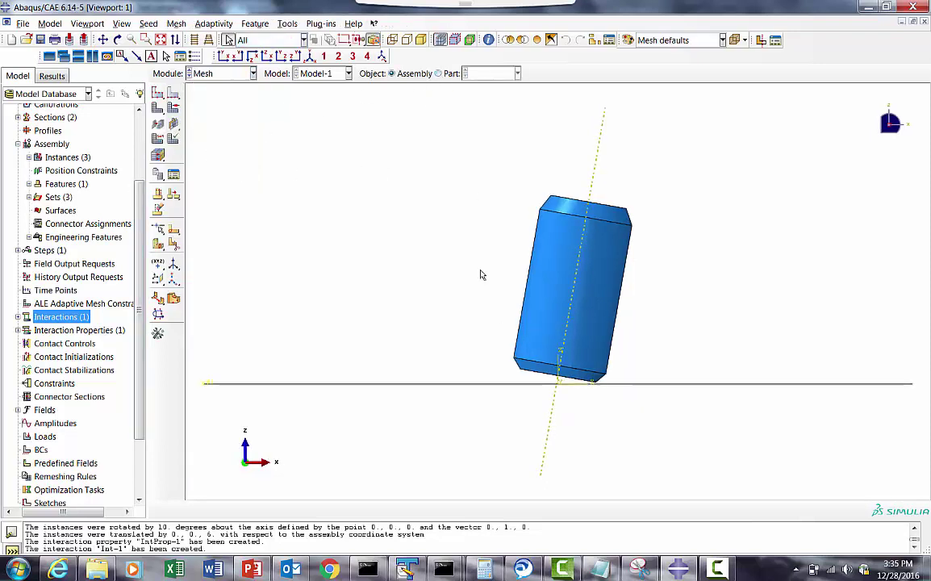
pyautogui.click(438, 73)
pyautogui.click(483, 73)
pyautogui.click(482, 117)
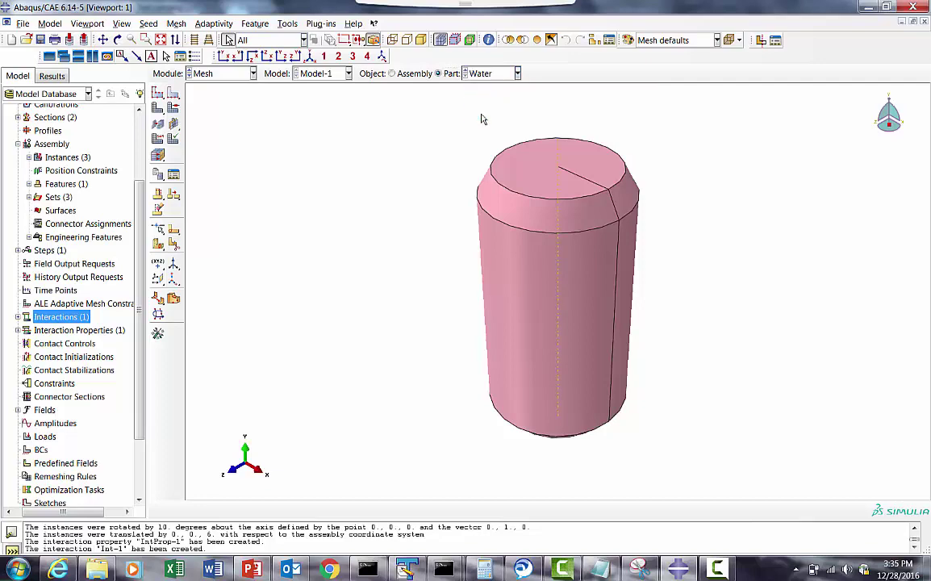
pyautogui.click(159, 94)
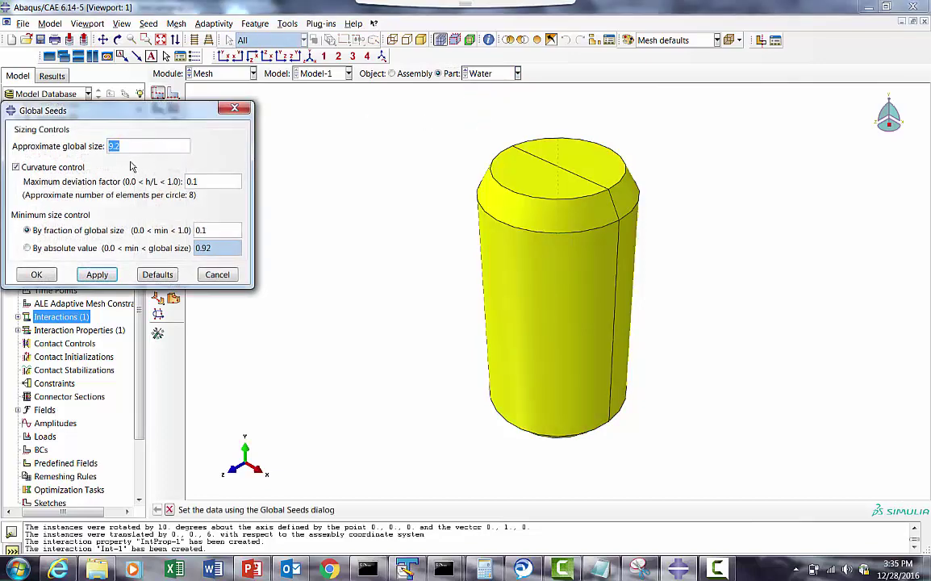
pyautogui.write('5')
pyautogui.click(97, 275)
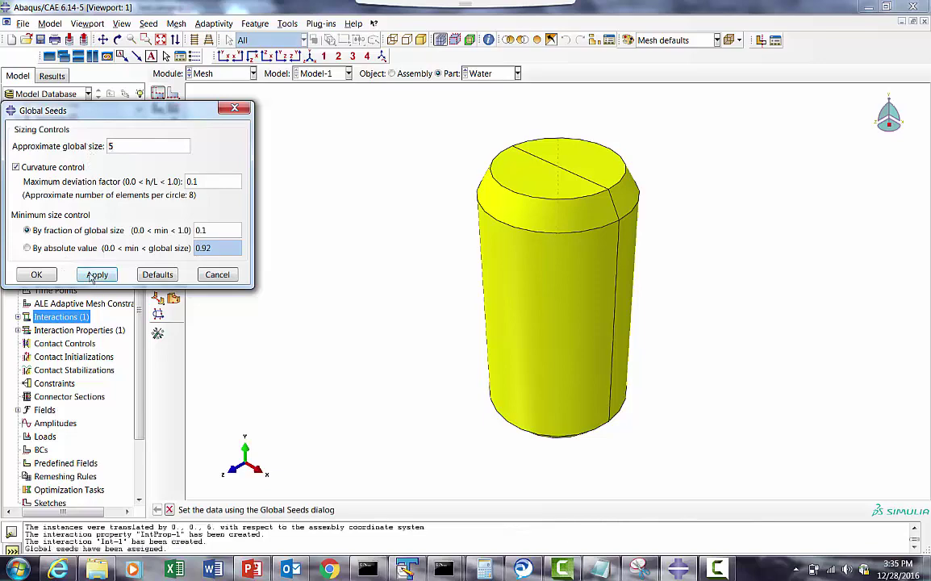
pyautogui.click(36, 274)
# Set the mesh controls of all Water part cells to the medial axis algorithm for the swept hex mesh.
pyautogui.click(171, 111)
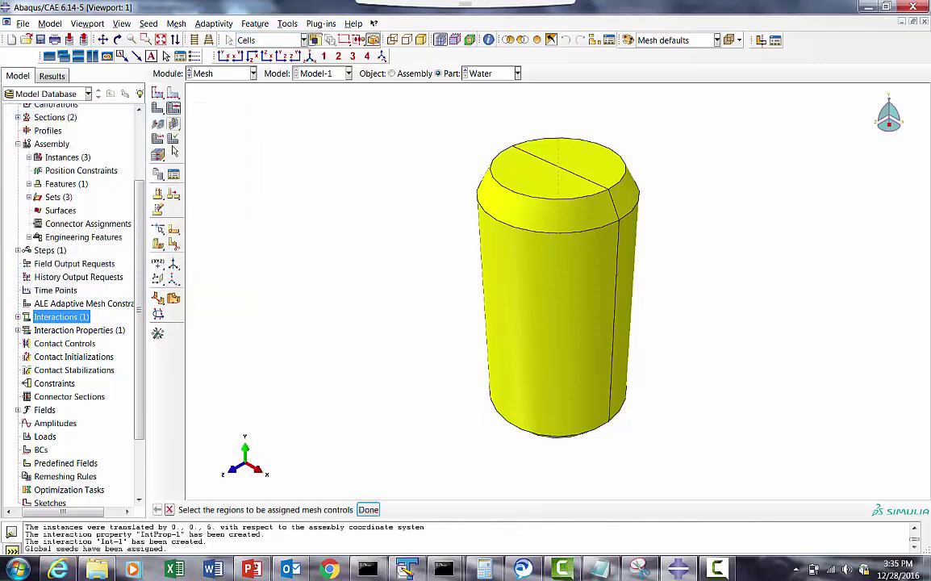
pyautogui.moveTo(511, 209); pyautogui.dragTo(732, 439)
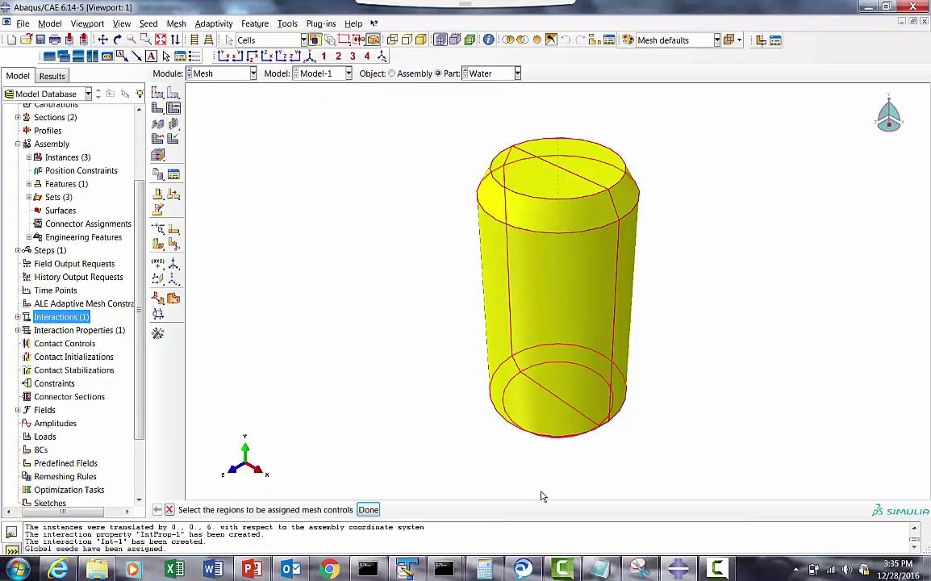
pyautogui.click(368, 510)
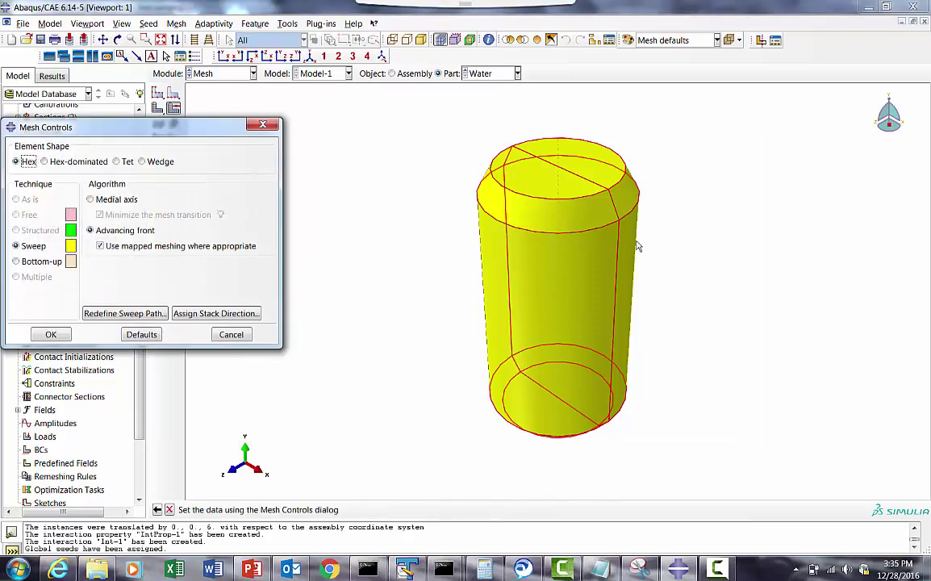
pyautogui.click(92, 199)
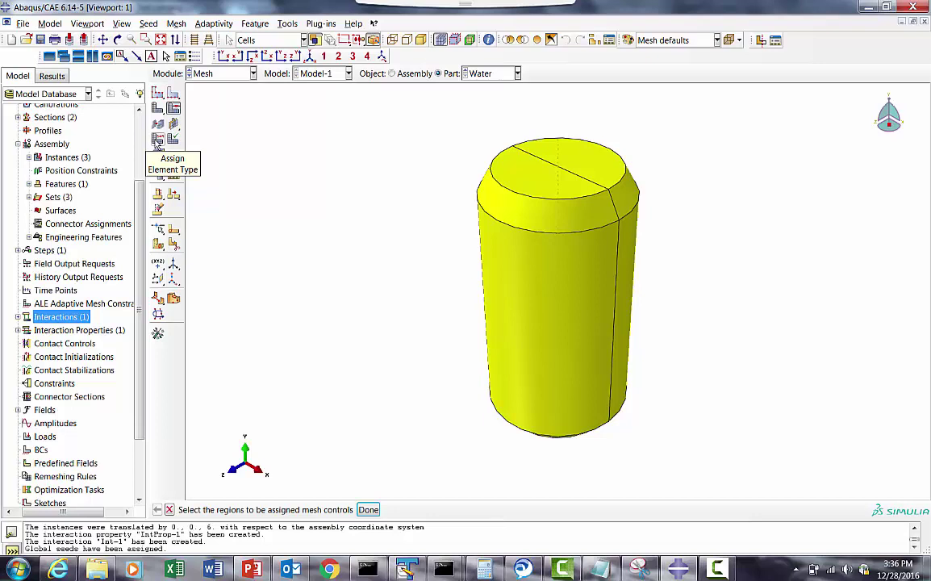
# Assign Explicit 3D Stress elements to all Water part cells, with conversion to particles set to Yes.
pyautogui.click(158, 141)
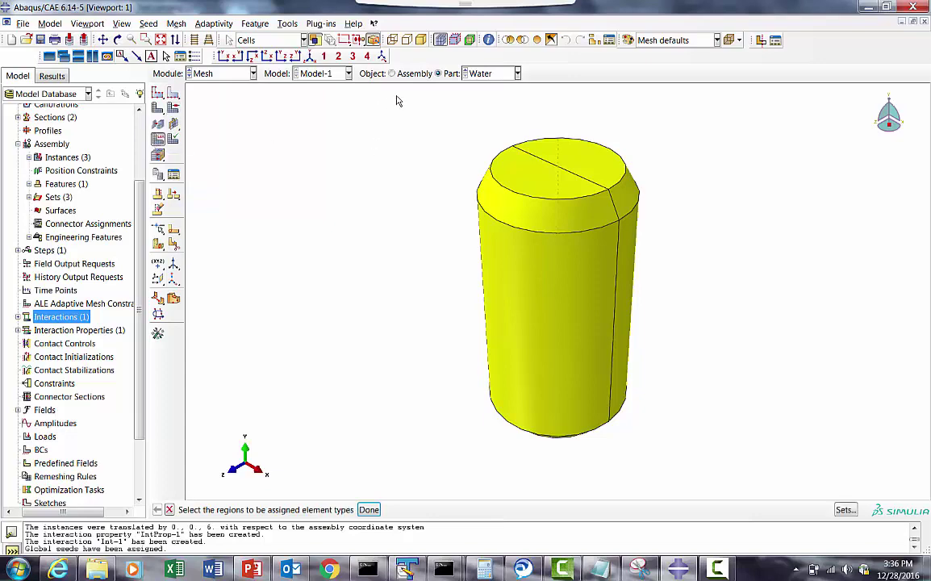
pyautogui.moveTo(396, 100); pyautogui.dragTo(708, 433)
pyautogui.click(369, 510)
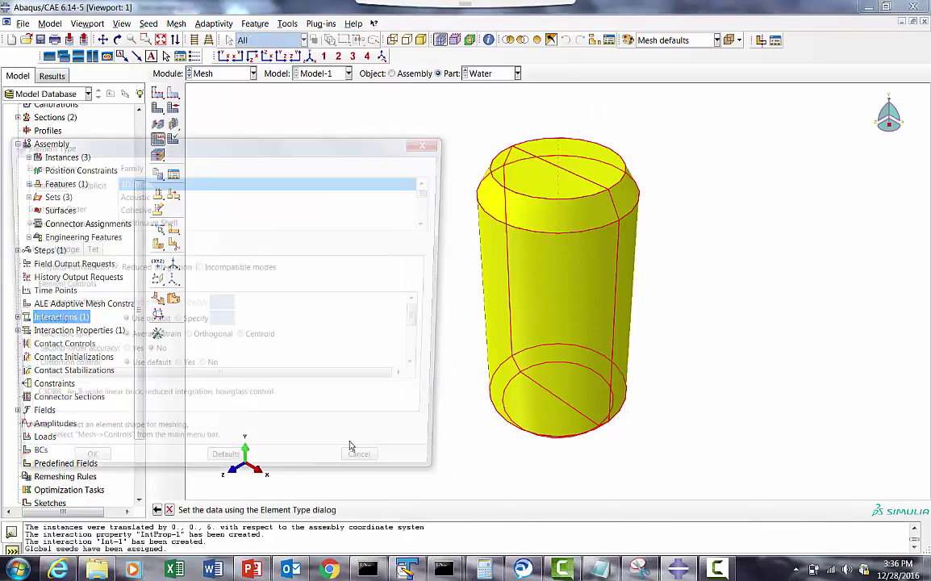
pyautogui.click(71, 183)
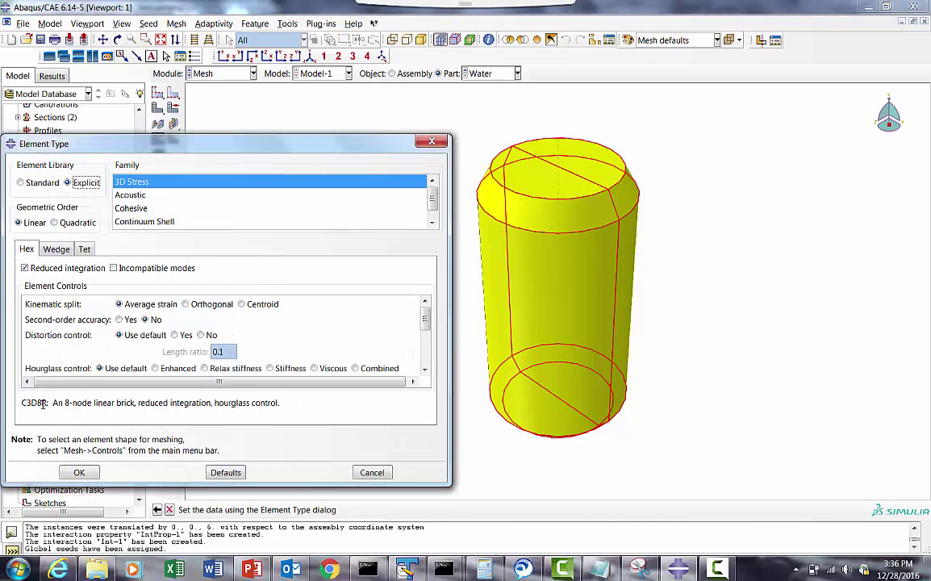
pyautogui.moveTo(425, 325); pyautogui.dragTo(427, 343)
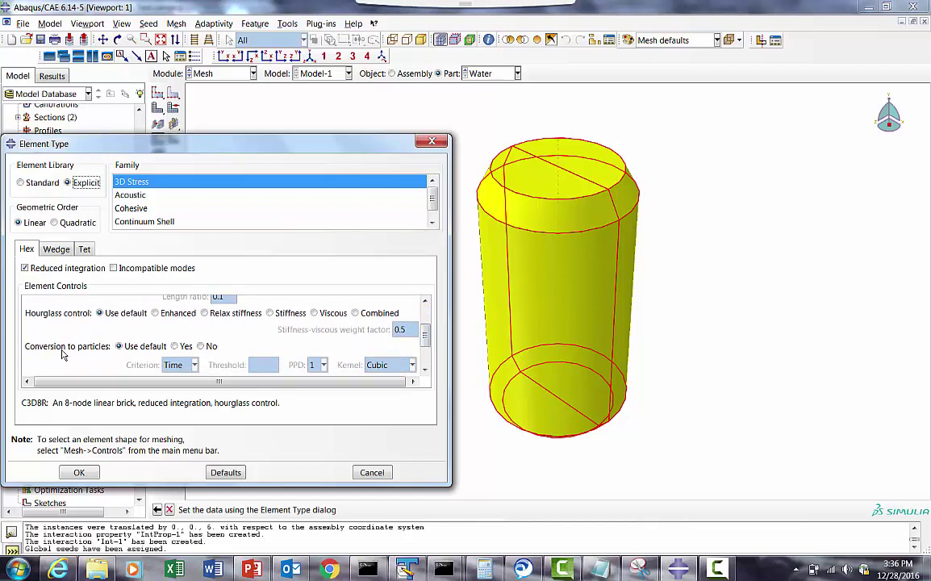
pyautogui.click(174, 347)
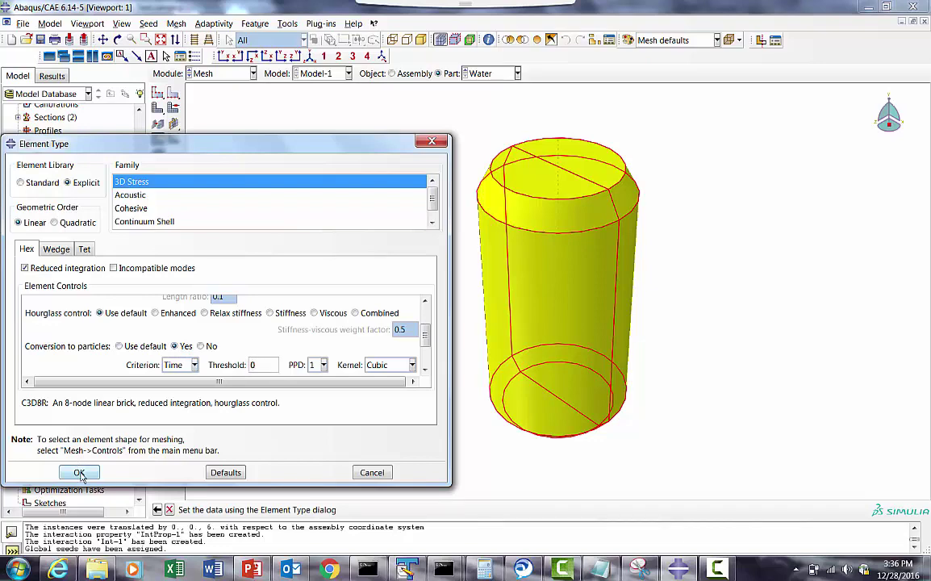
pyautogui.click(80, 473)
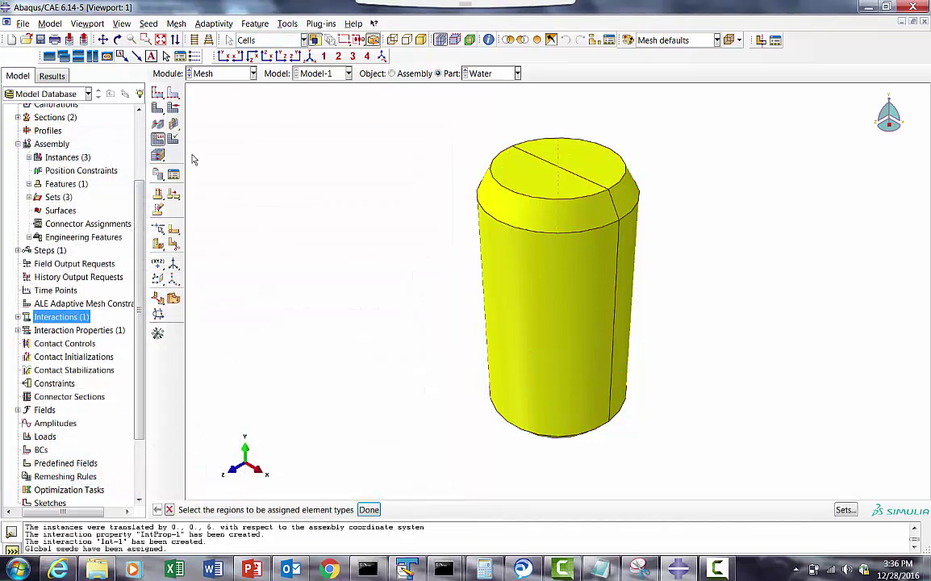
# Generate the mesh on the Water part and inspect its upper end.
pyautogui.click(158, 108)
pyautogui.click(269, 508)
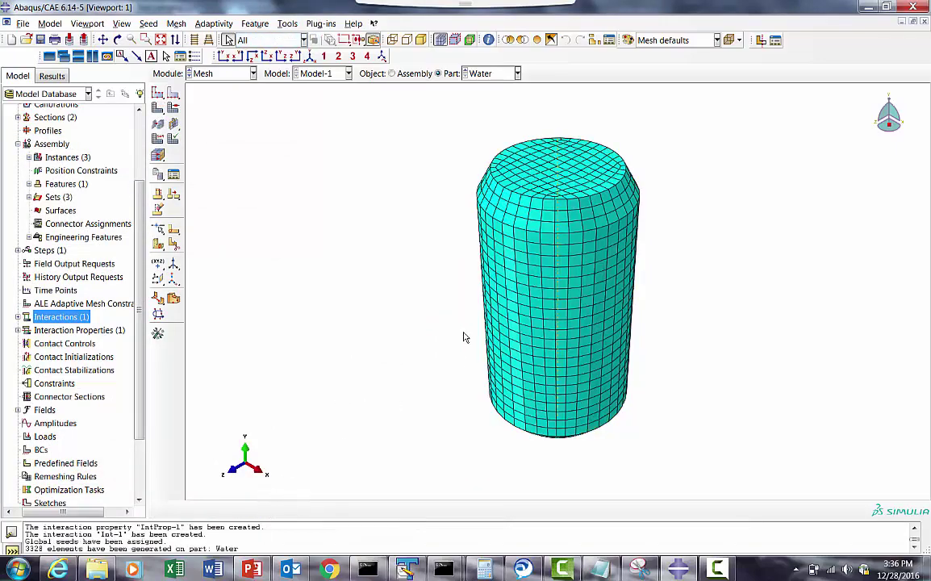
pyautogui.click(117, 40)
pyautogui.moveTo(581, 255); pyautogui.dragTo(583, 286)
# Seed the CAN part with an approximate global size of 4.
pyautogui.click(484, 73)
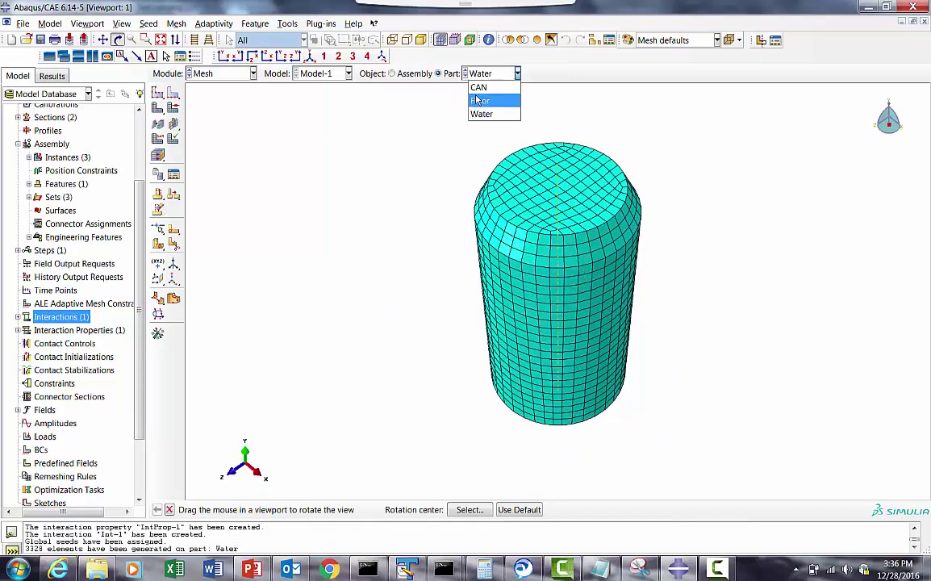
pyautogui.click(479, 87)
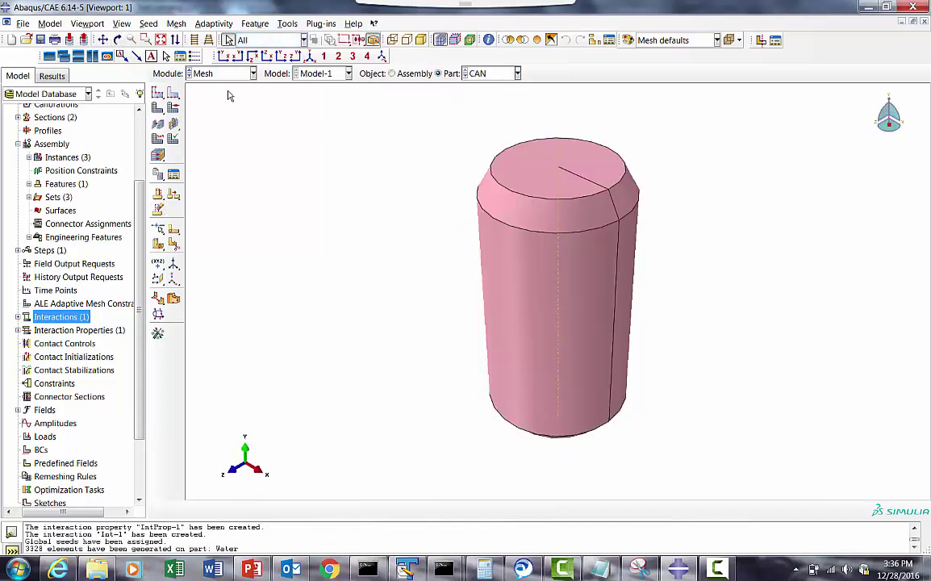
pyautogui.click(173, 95)
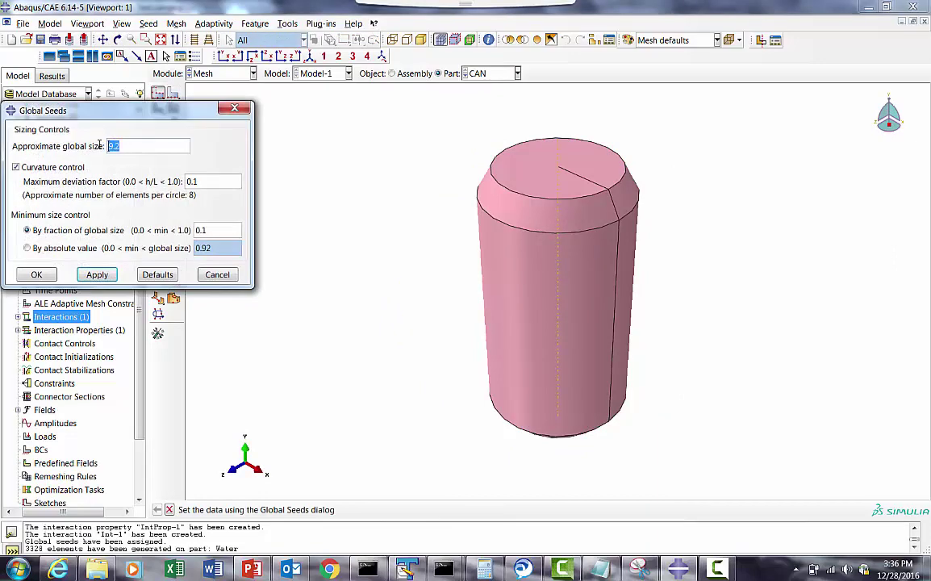
pyautogui.write('4')
pyautogui.click(97, 275)
pyautogui.click(36, 274)
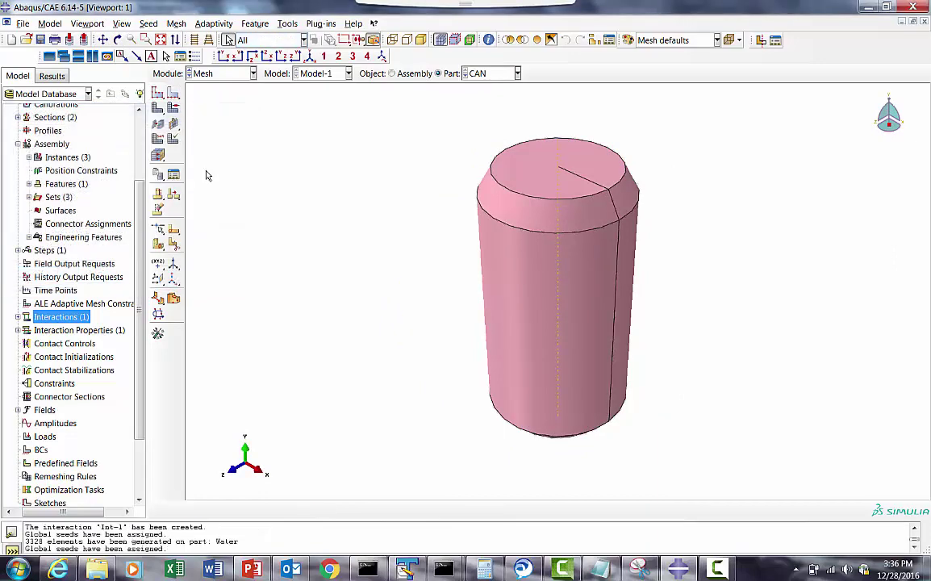
# Set the mesh controls of all CAN part faces to the medial axis algorithm for the free quad-dominated mesh.
pyautogui.click(173, 109)
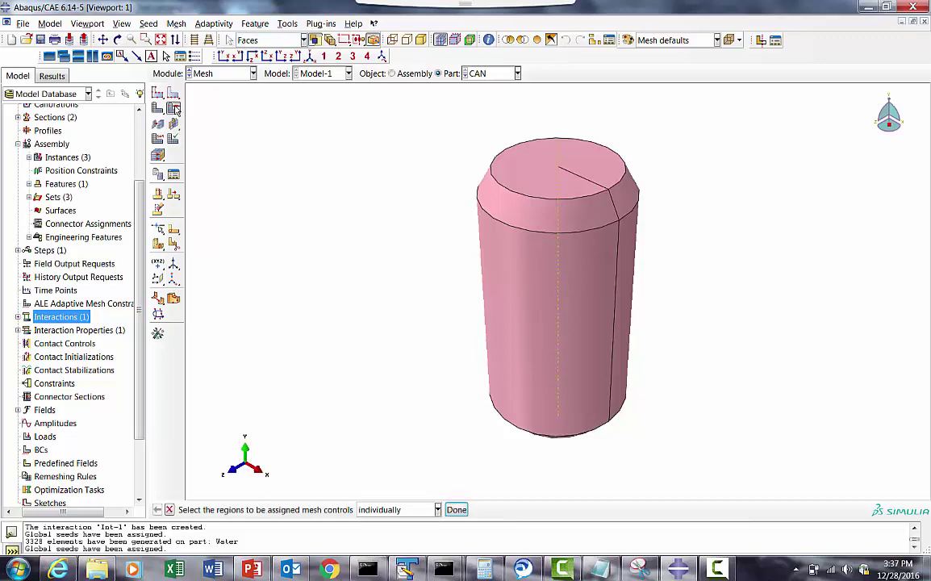
pyautogui.moveTo(432, 148); pyautogui.dragTo(752, 484)
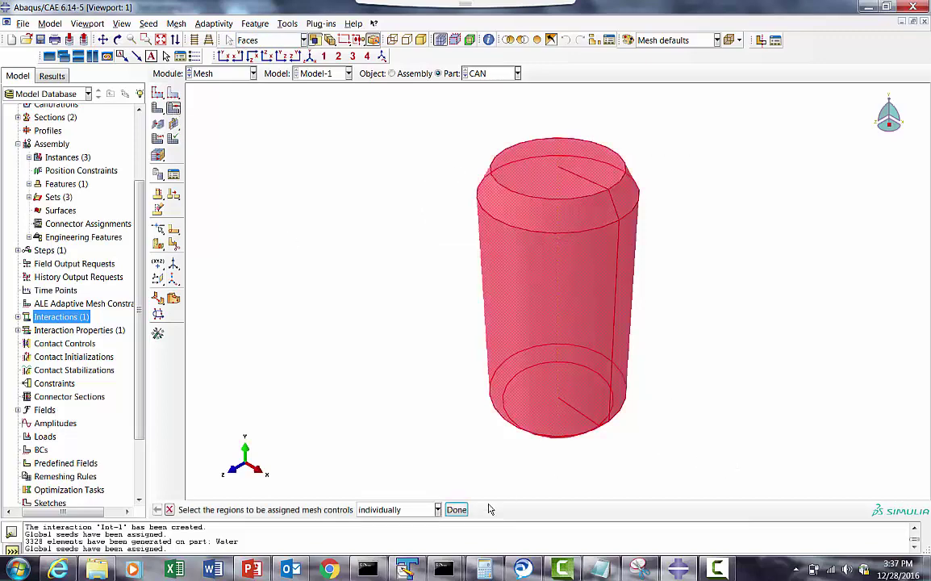
pyautogui.click(458, 509)
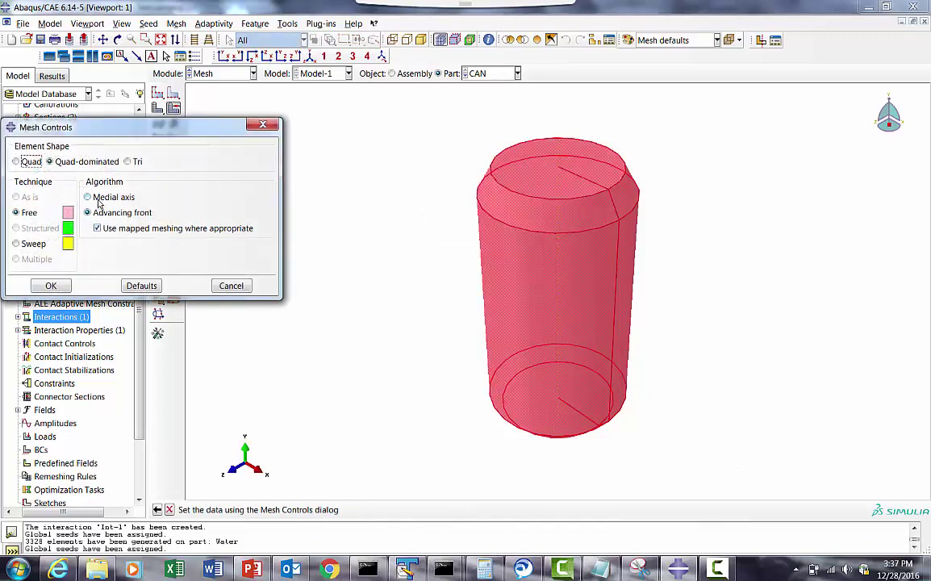
pyautogui.click(99, 200)
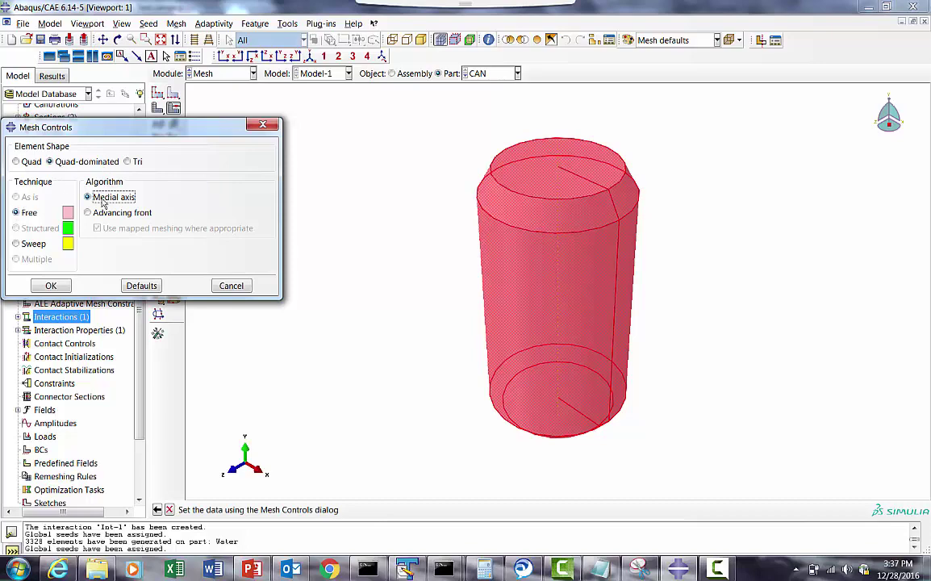
pyautogui.click(51, 287)
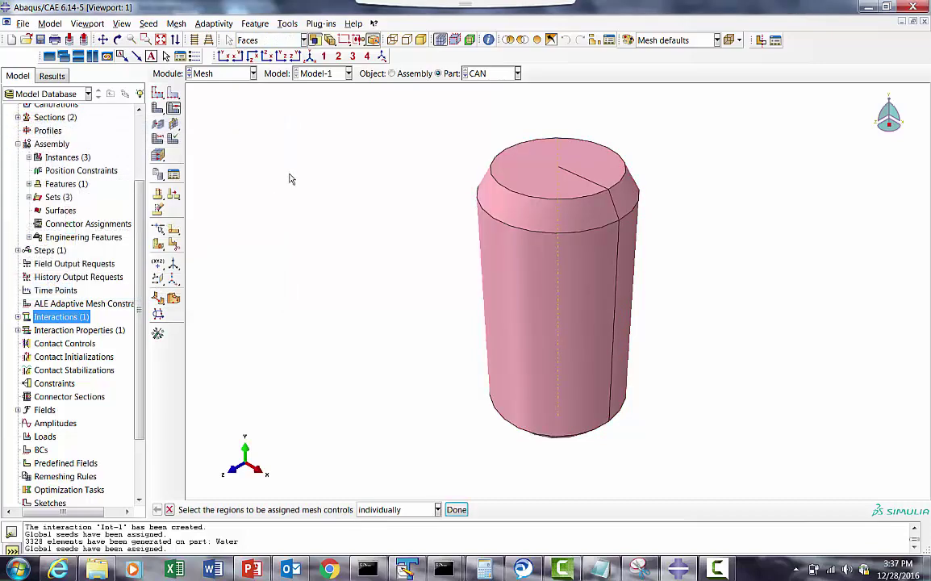
# Assign Explicit linear Shell elements to all CAN part faces and generate the mesh on the part.
pyautogui.click(158, 123)
pyautogui.moveTo(415, 116); pyautogui.dragTo(812, 438)
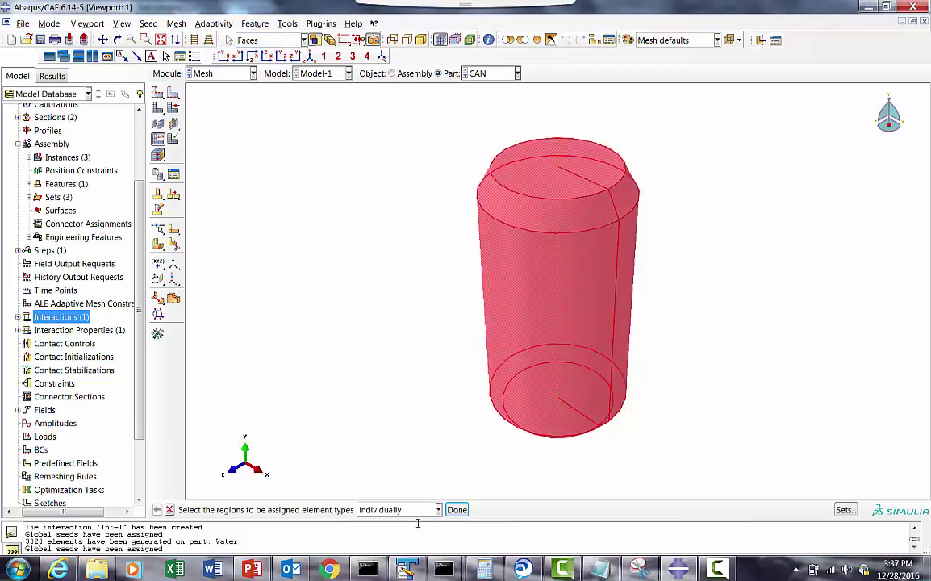
pyautogui.click(457, 509)
pyautogui.click(69, 183)
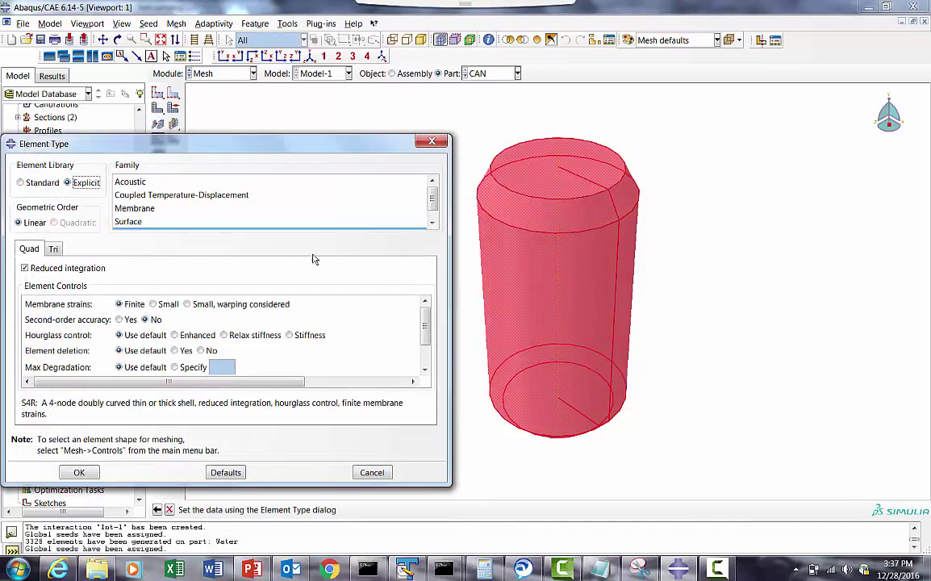
pyautogui.click(432, 224)
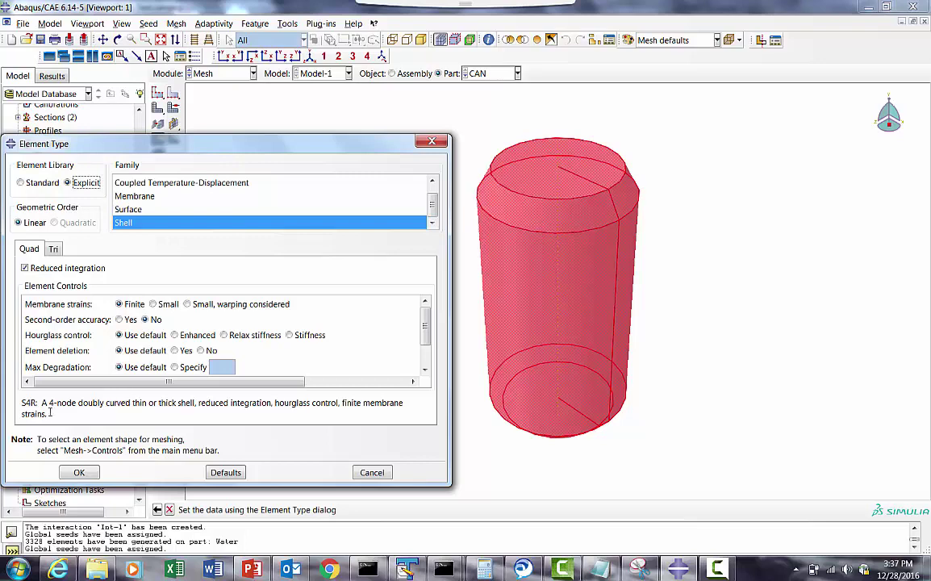
pyautogui.click(72, 470)
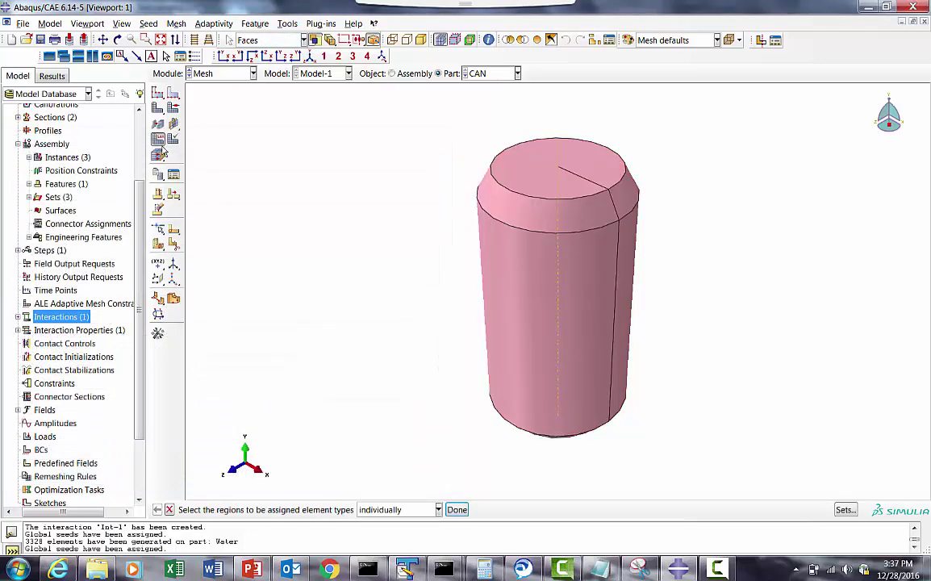
pyautogui.click(158, 155)
pyautogui.click(240, 509)
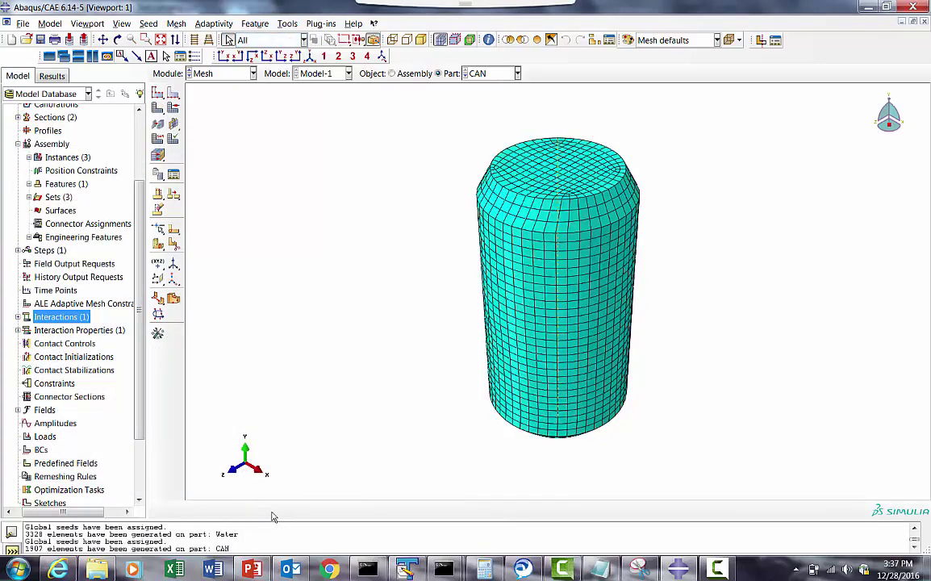
# Seed the Floor part with an approximate global size of 10.
pyautogui.click(494, 74)
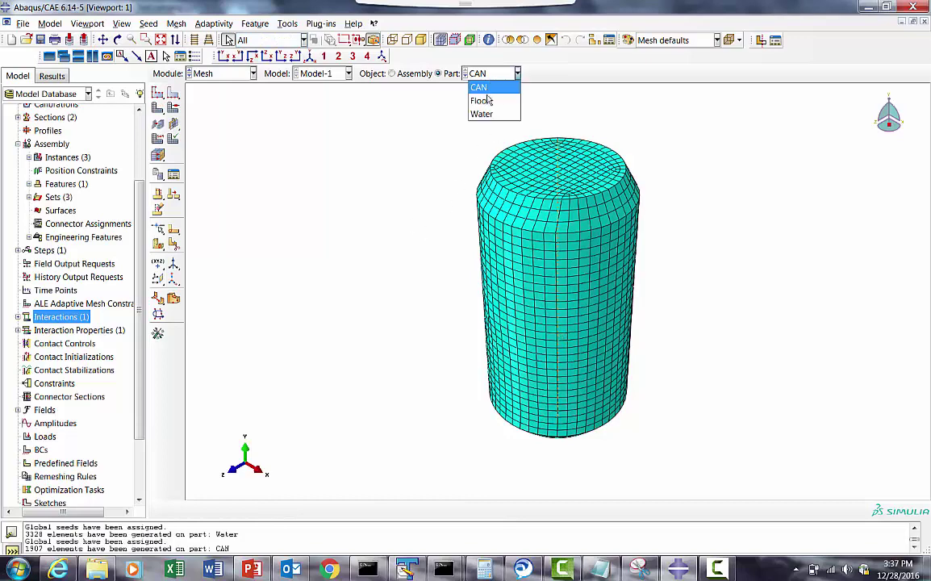
pyautogui.click(484, 100)
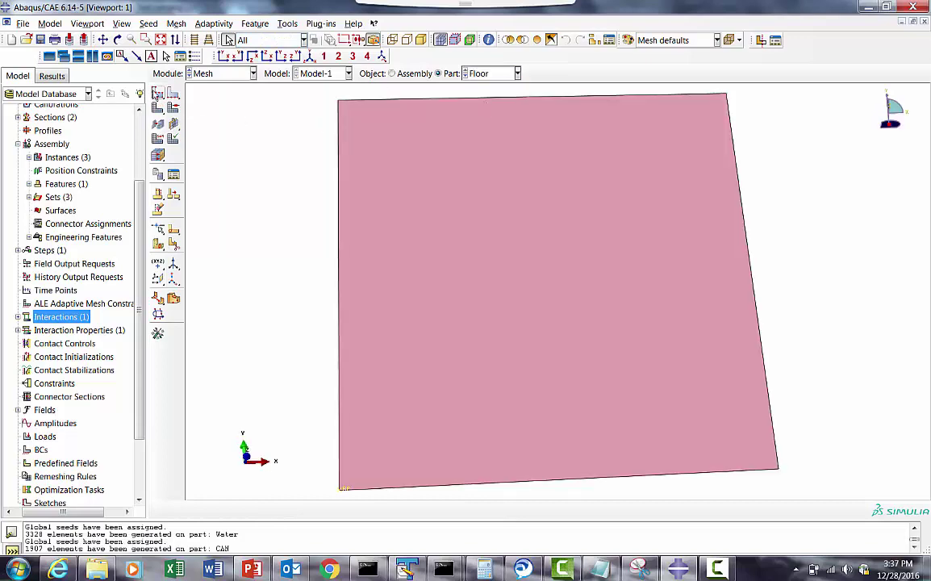
pyautogui.click(158, 94)
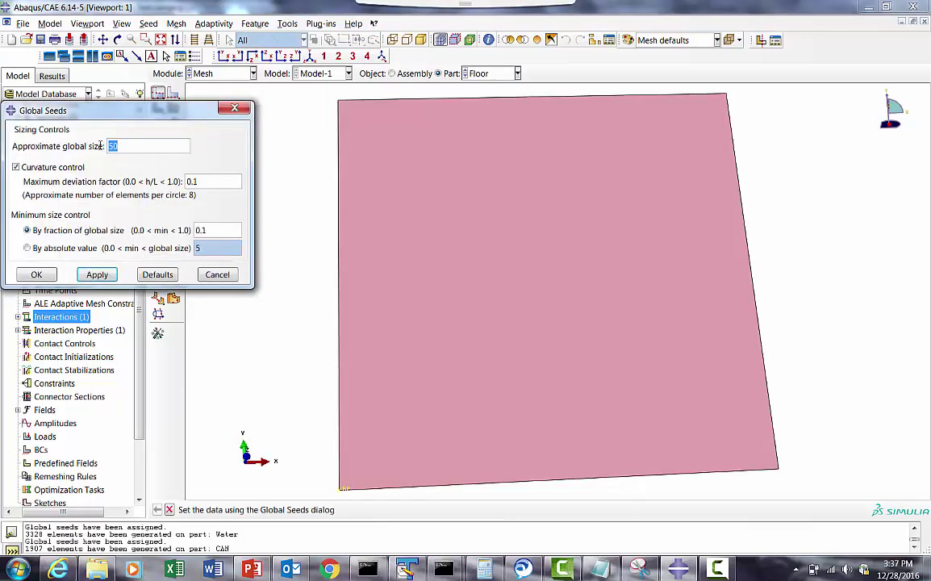
pyautogui.write('10')
pyautogui.click(110, 273)
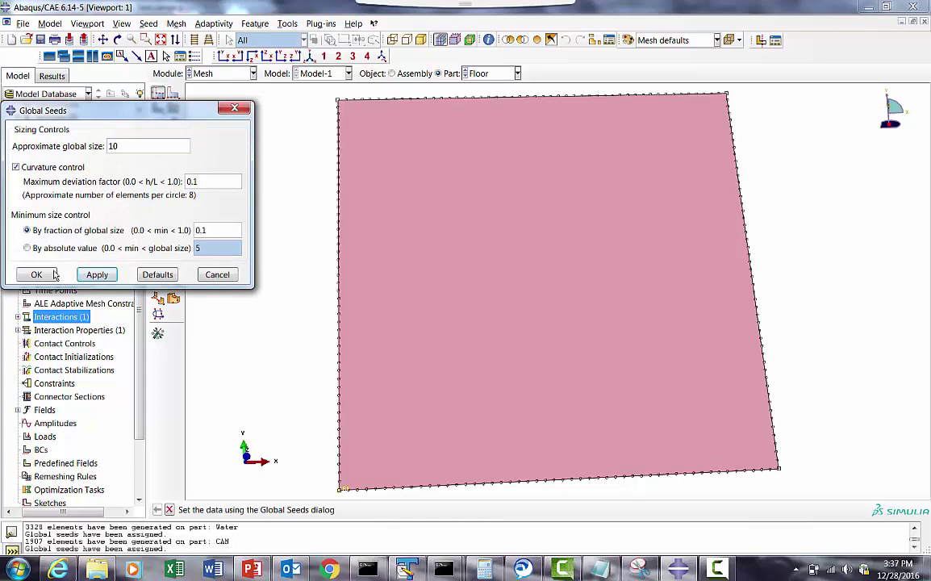
pyautogui.click(53, 273)
# Assign Explicit linear Discrete Rigid elements to the Floor part's face and generate the mesh on the part.
pyautogui.click(159, 139)
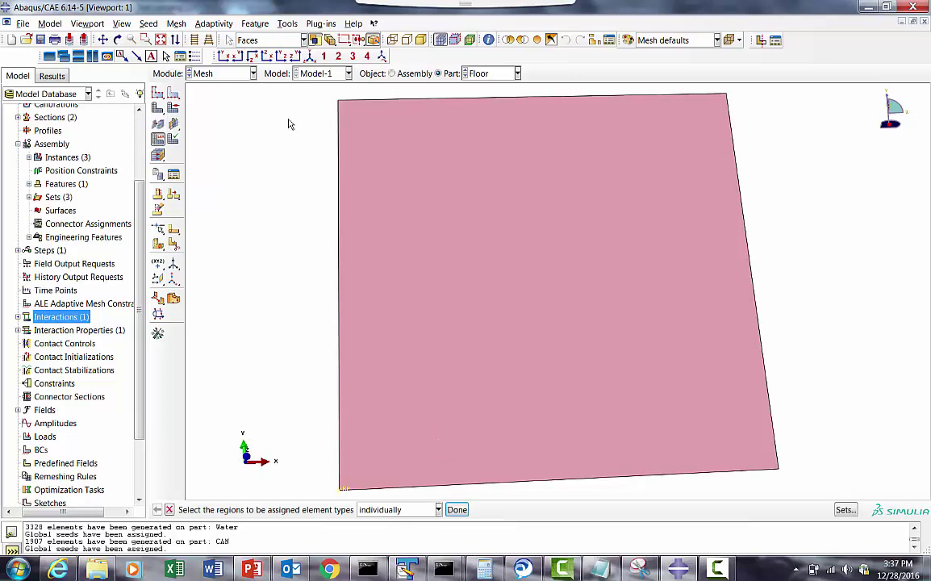
pyautogui.moveTo(236, 96); pyautogui.dragTo(620, 395)
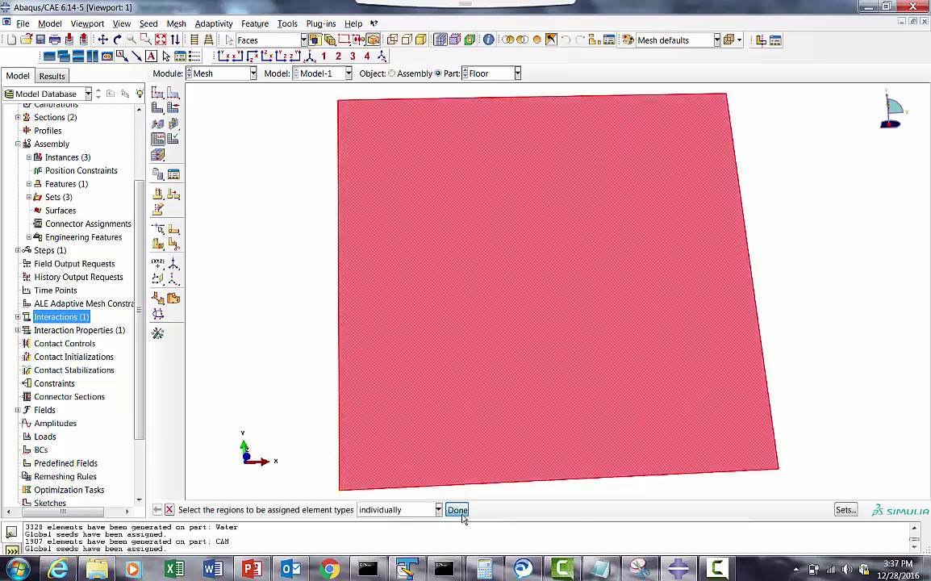
pyautogui.click(458, 510)
pyautogui.click(71, 183)
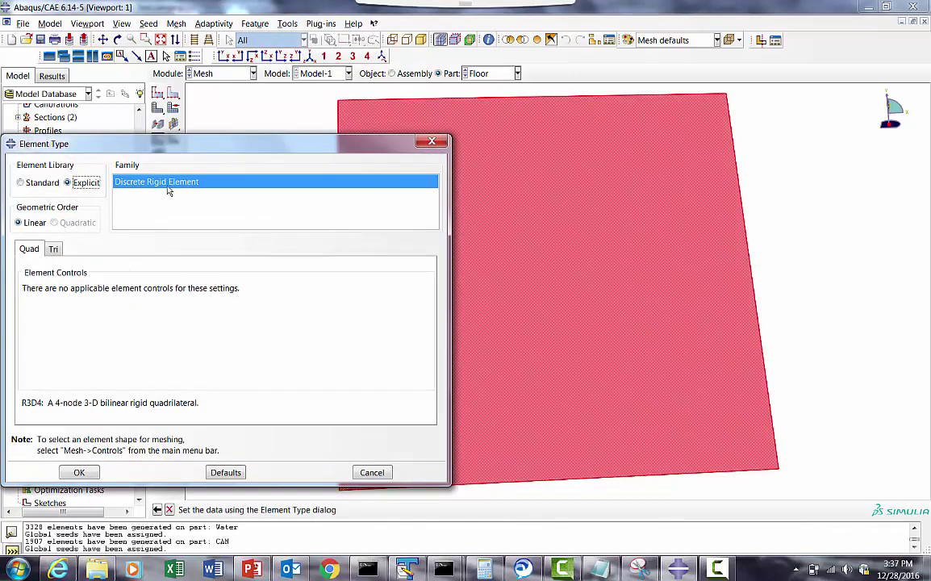
pyautogui.click(79, 473)
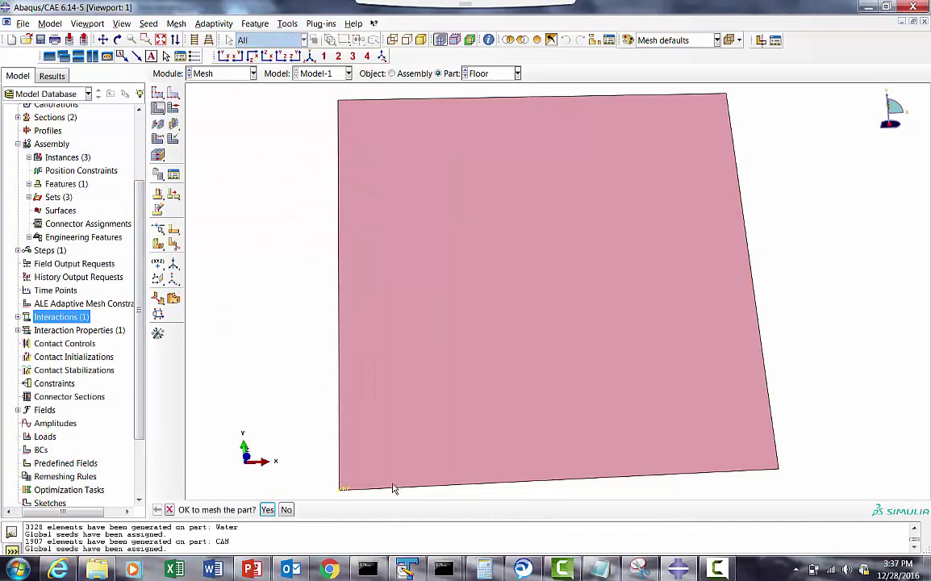
pyautogui.click(268, 510)
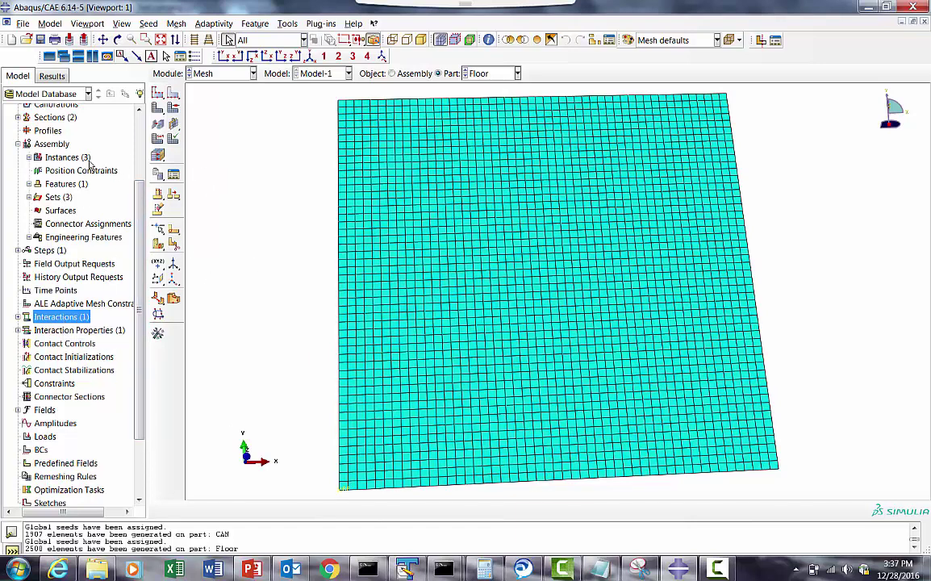
# Create an ENCASTRE boundary condition in the Initial step on the floor's reference point.
pyautogui.click(219, 74)
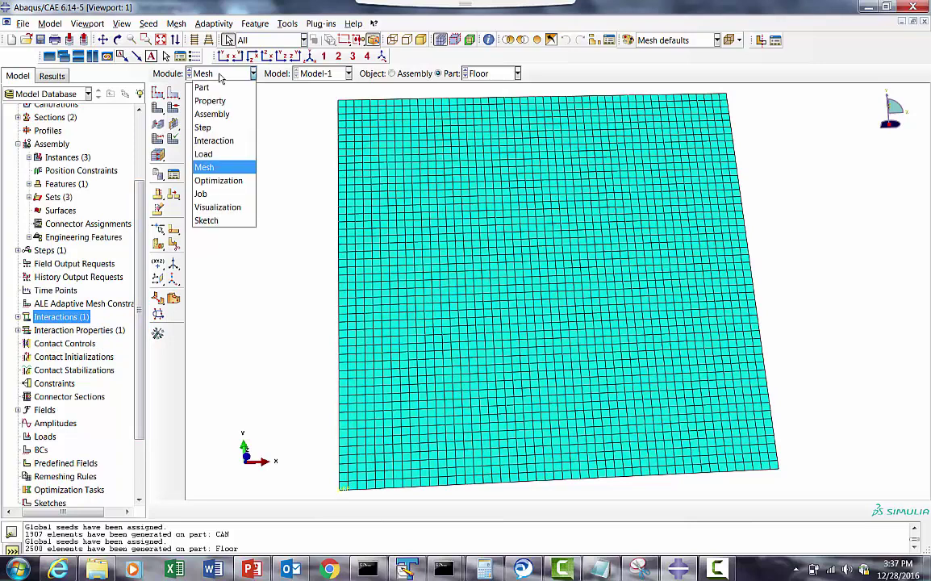
pyautogui.click(204, 153)
pyautogui.click(174, 111)
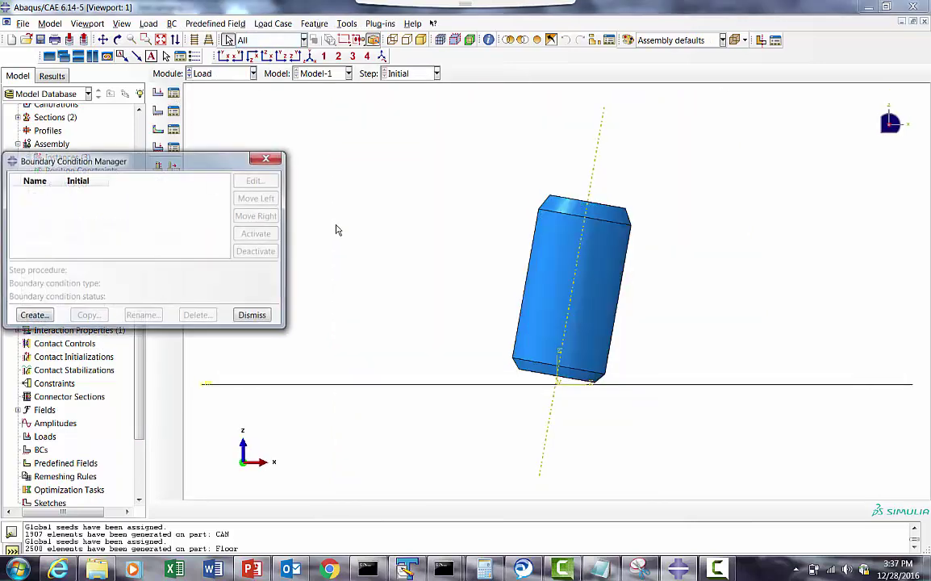
pyautogui.click(33, 315)
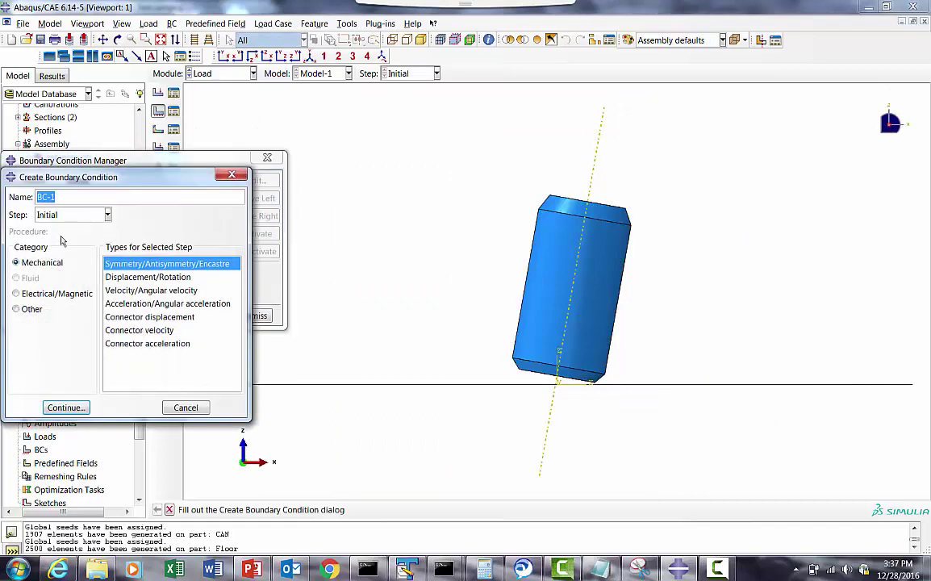
pyautogui.click(65, 408)
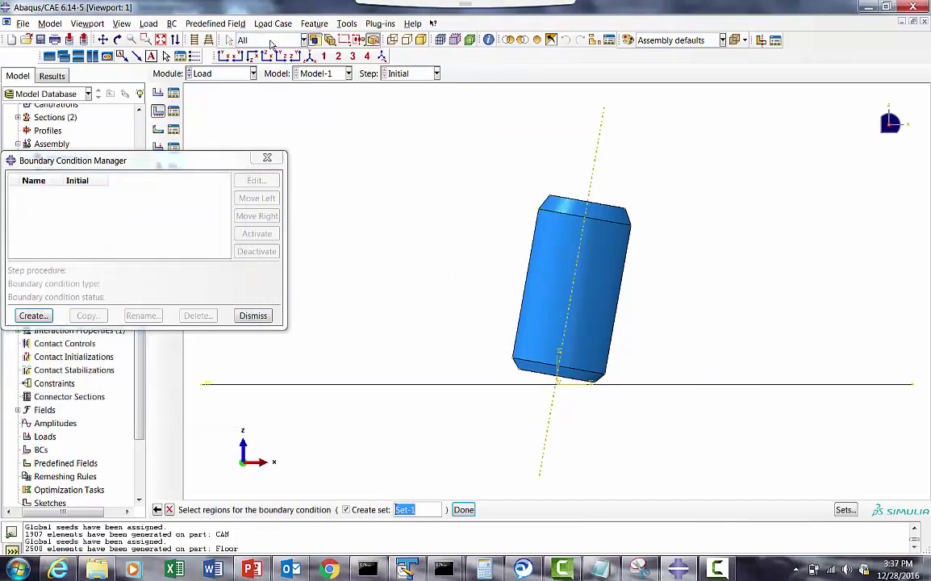
pyautogui.click(118, 40)
pyautogui.moveTo(546, 257); pyautogui.dragTo(565, 290)
pyautogui.click(169, 510)
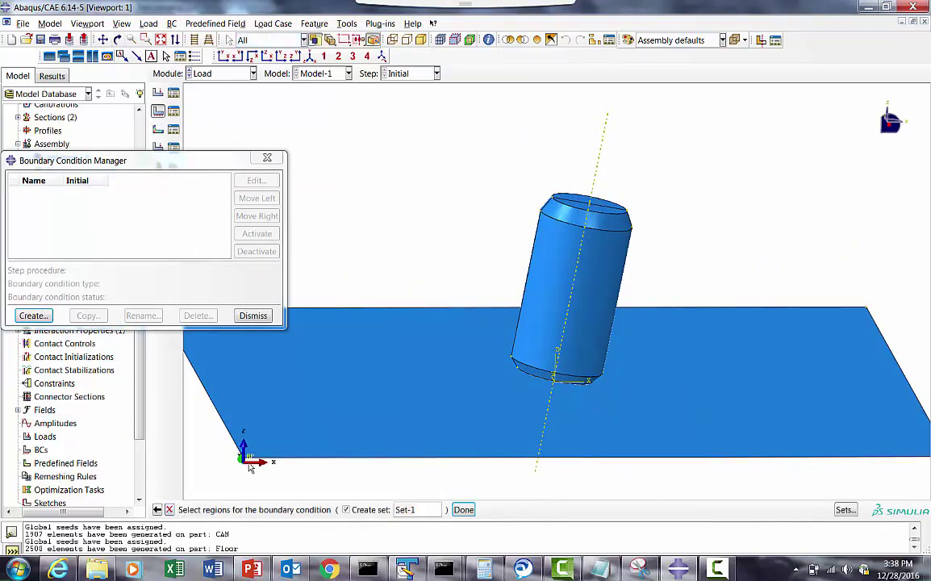
pyautogui.click(463, 511)
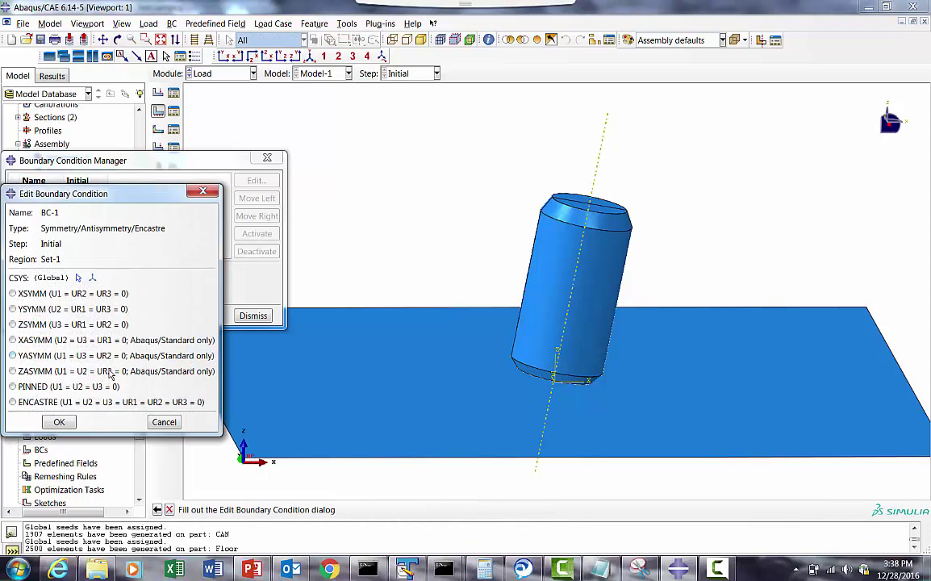
pyautogui.click(48, 402)
pyautogui.click(60, 421)
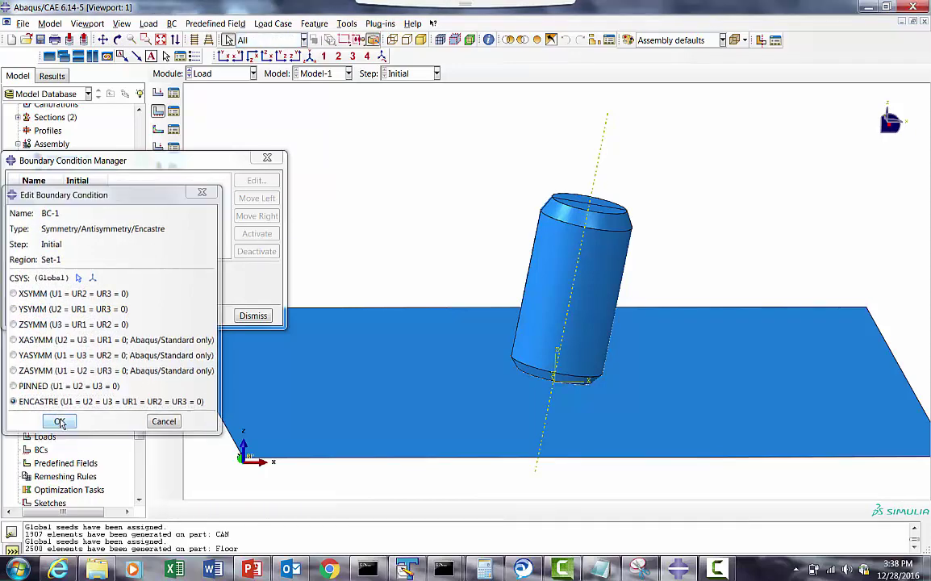
pyautogui.click(253, 316)
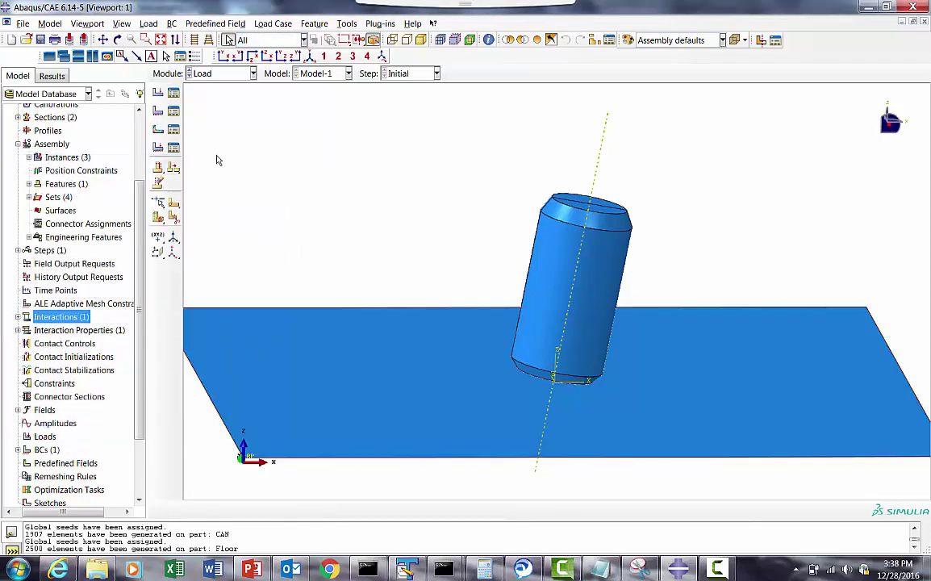
# Create a node set named Can_Nodes on the CAN part containing all of its mesh nodes.
pyautogui.scroll(3, 142, 251)
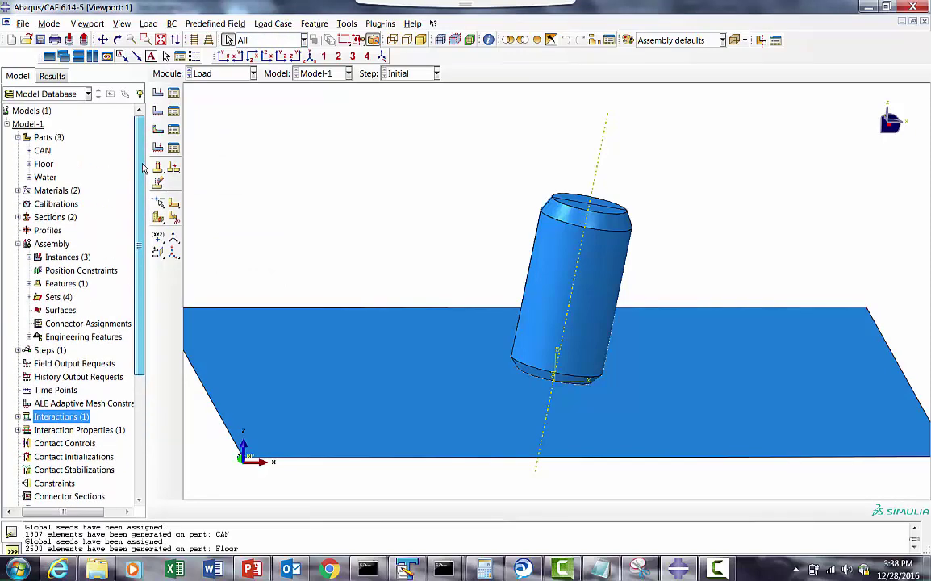
pyautogui.click(29, 151)
pyautogui.click(66, 178)
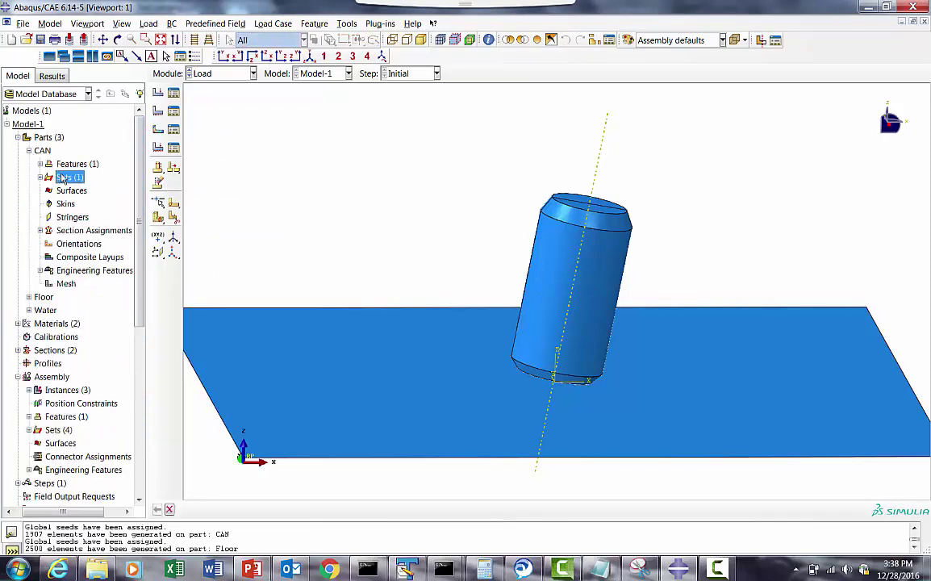
pyautogui.rightClick(64, 178)
pyautogui.click(117, 196)
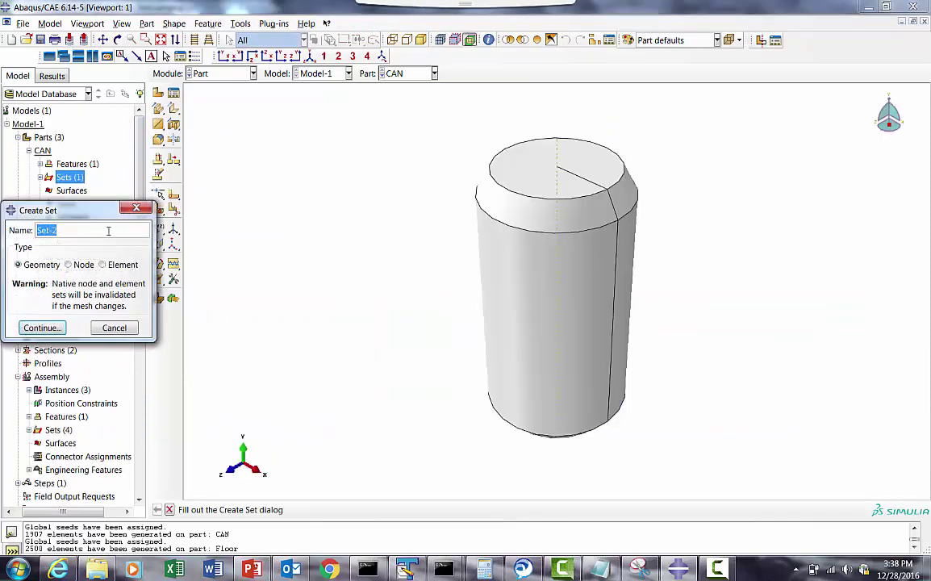
pyautogui.click(81, 264)
pyautogui.moveTo(54, 230); pyautogui.dragTo(15, 229)
pyautogui.write('Can_NOdes')
pyautogui.click(42, 327)
pyautogui.moveTo(432, 115); pyautogui.dragTo(701, 484)
pyautogui.click(373, 509)
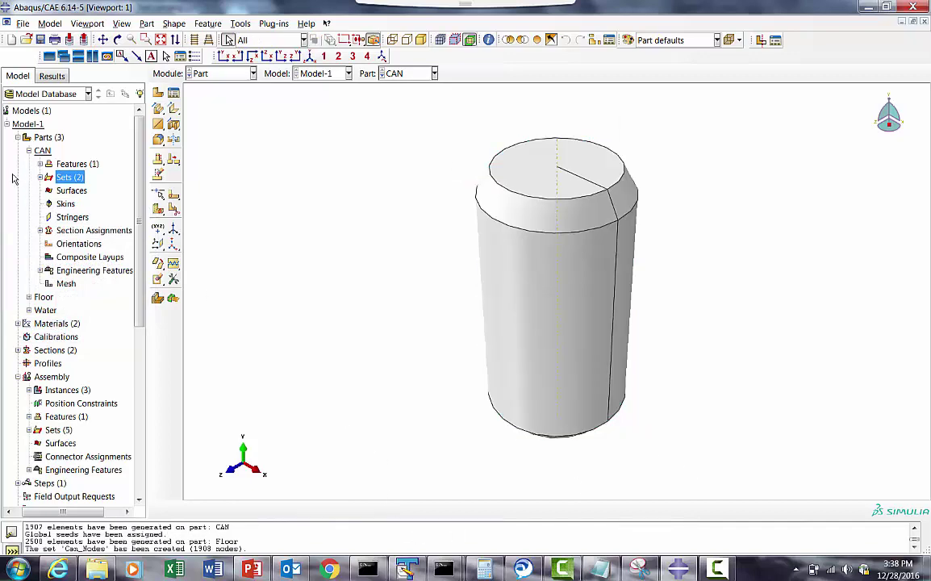
# Create a node set named Water on the Water part containing all of its mesh nodes.
pyautogui.click(29, 151)
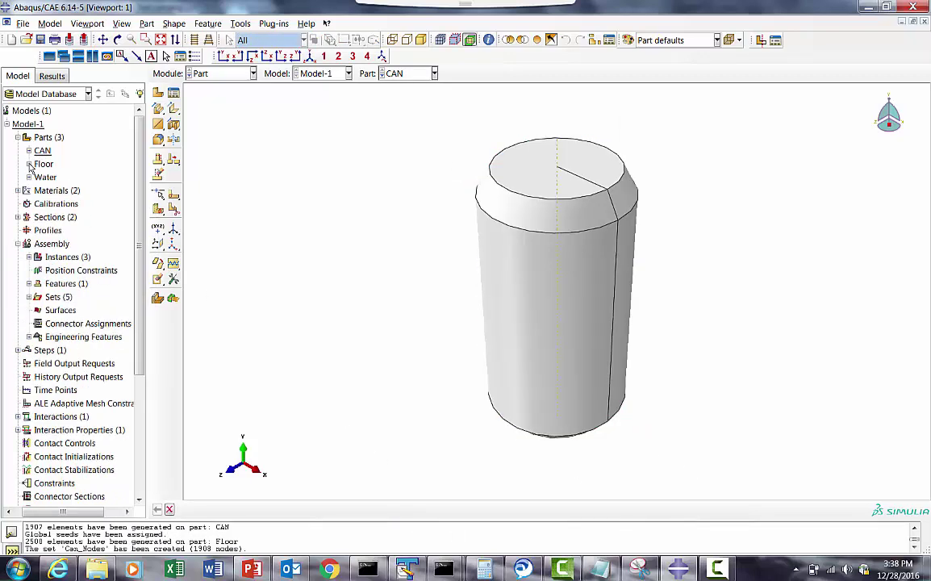
pyautogui.click(29, 176)
pyautogui.click(69, 203)
pyautogui.rightClick(69, 203)
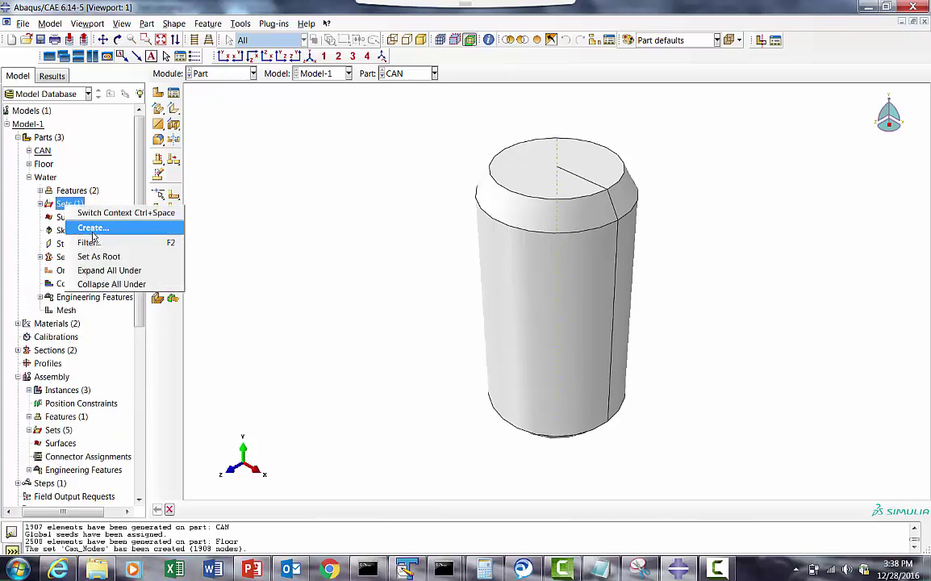
pyautogui.click(102, 230)
pyautogui.click(69, 265)
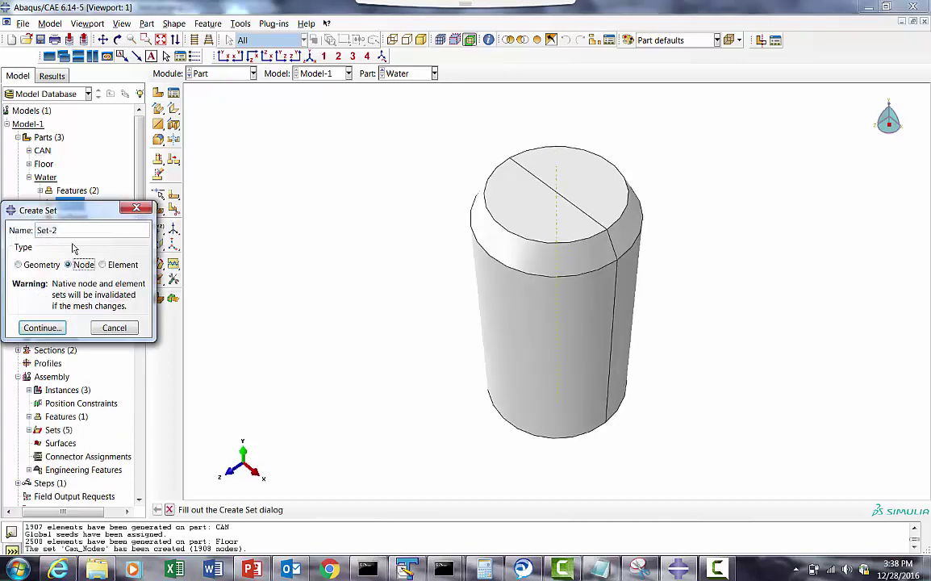
pyautogui.write('Water')
pyautogui.click(42, 328)
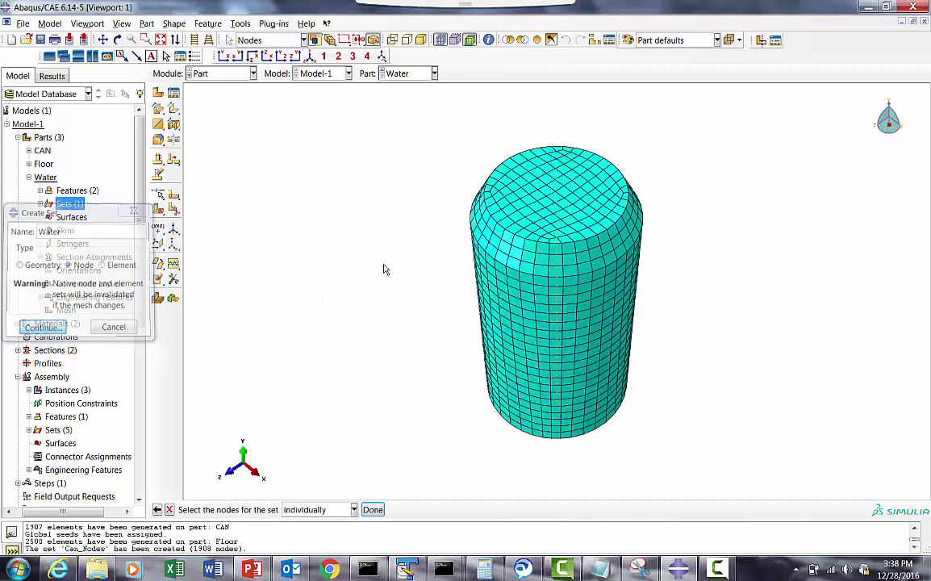
pyautogui.moveTo(353, 110); pyautogui.dragTo(654, 424)
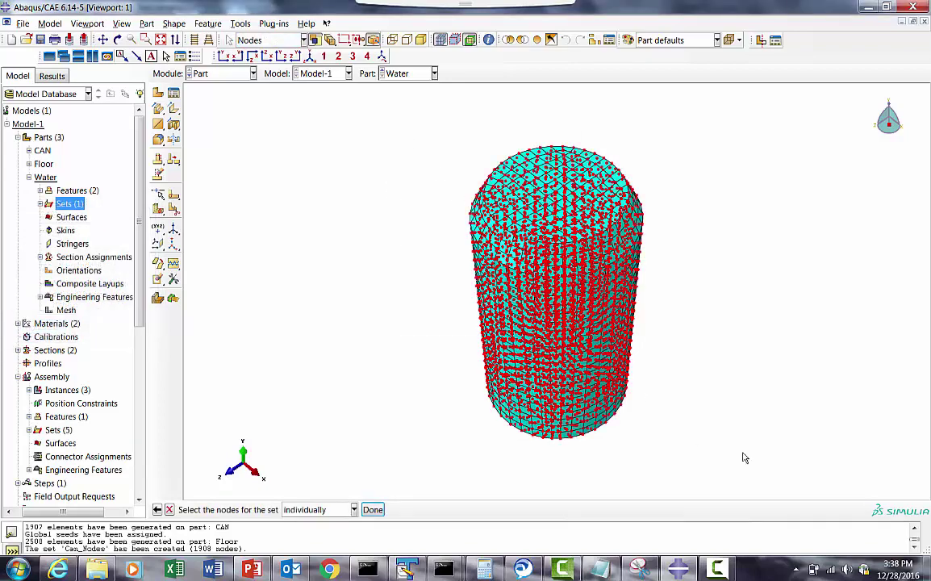
pyautogui.click(373, 510)
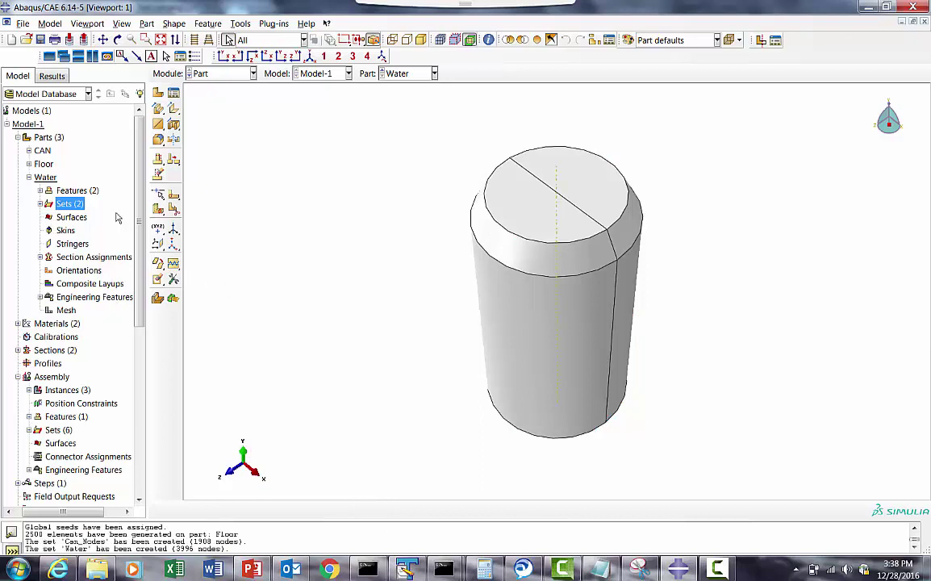
# Create an Initial-step velocity predefined field on the CAN-1.Can_Nodes set with a uniform translational V3 of -9.9e03.
pyautogui.click(218, 73)
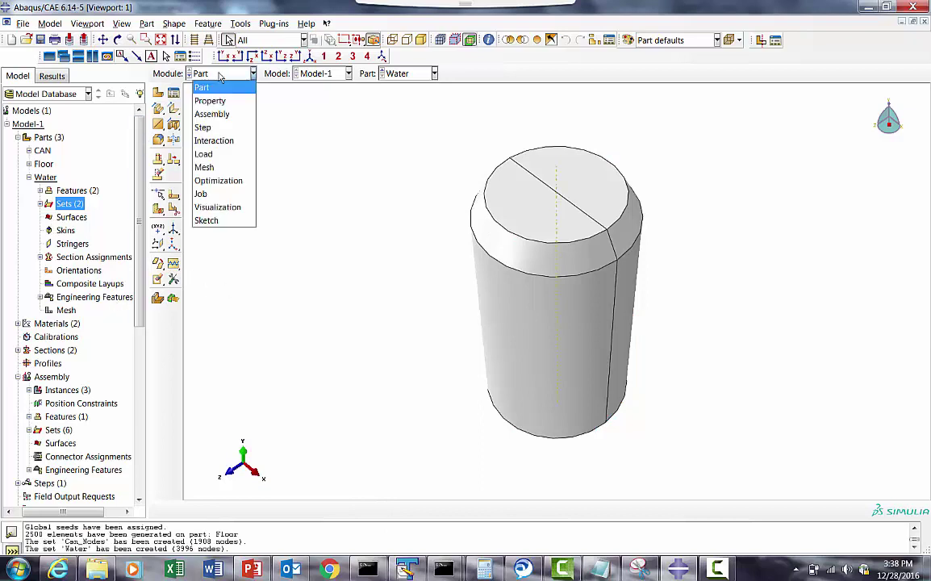
pyautogui.click(202, 152)
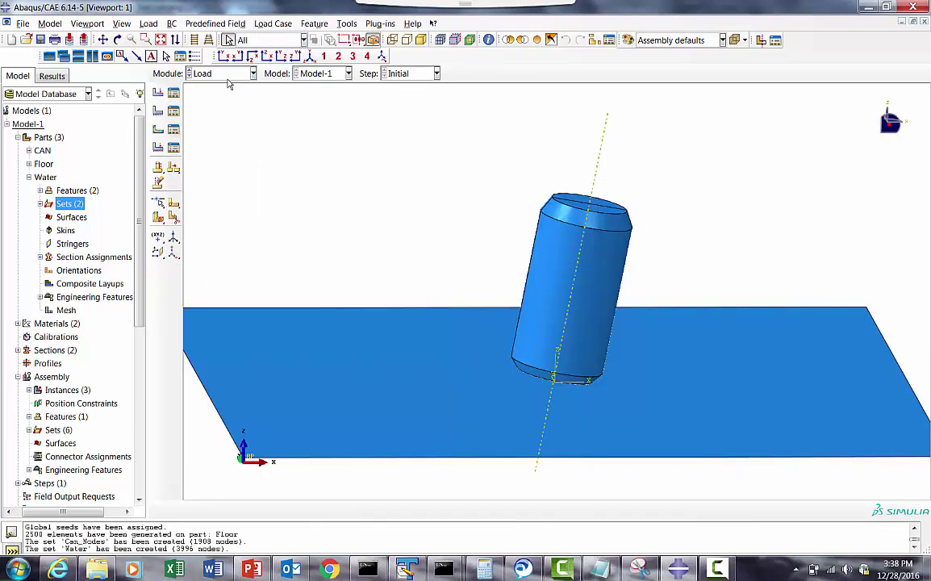
pyautogui.click(174, 131)
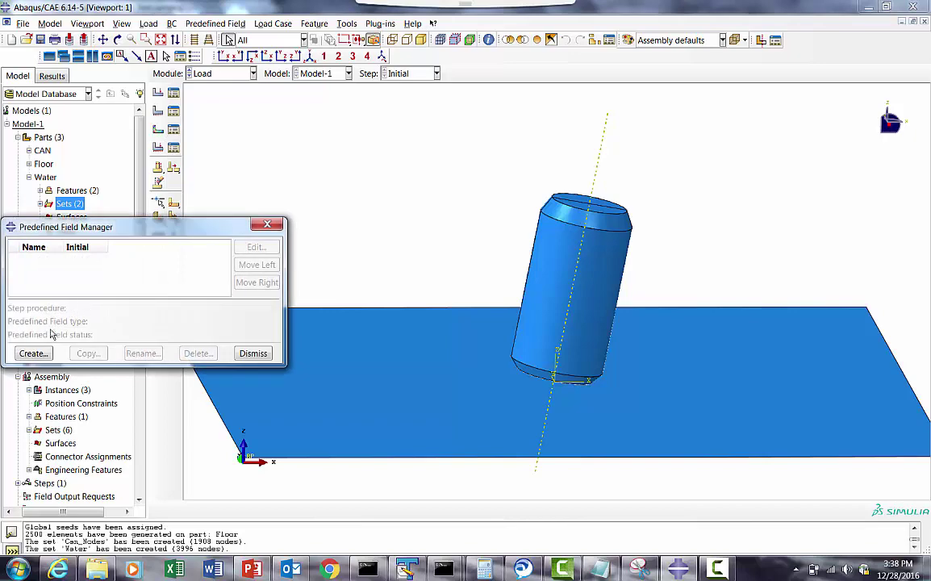
pyautogui.click(34, 352)
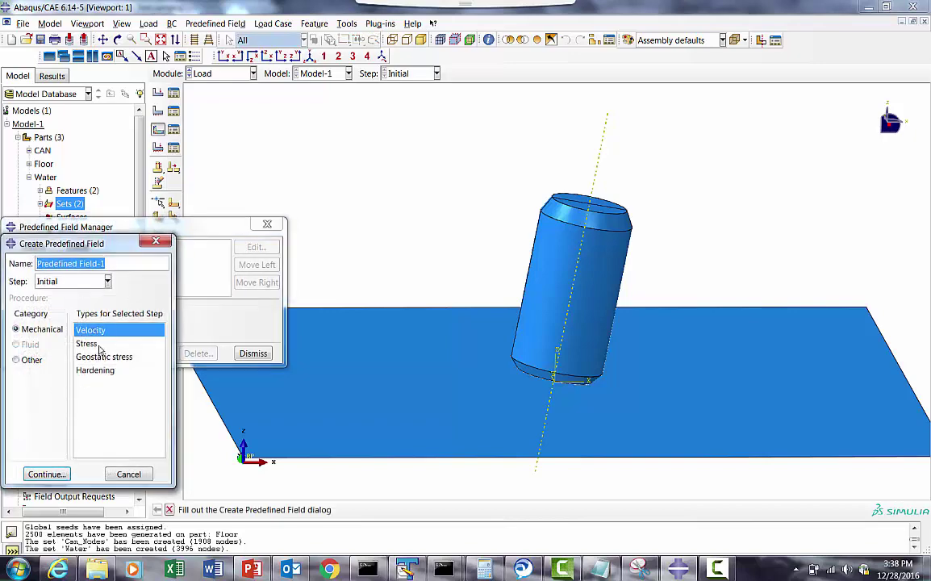
pyautogui.click(48, 474)
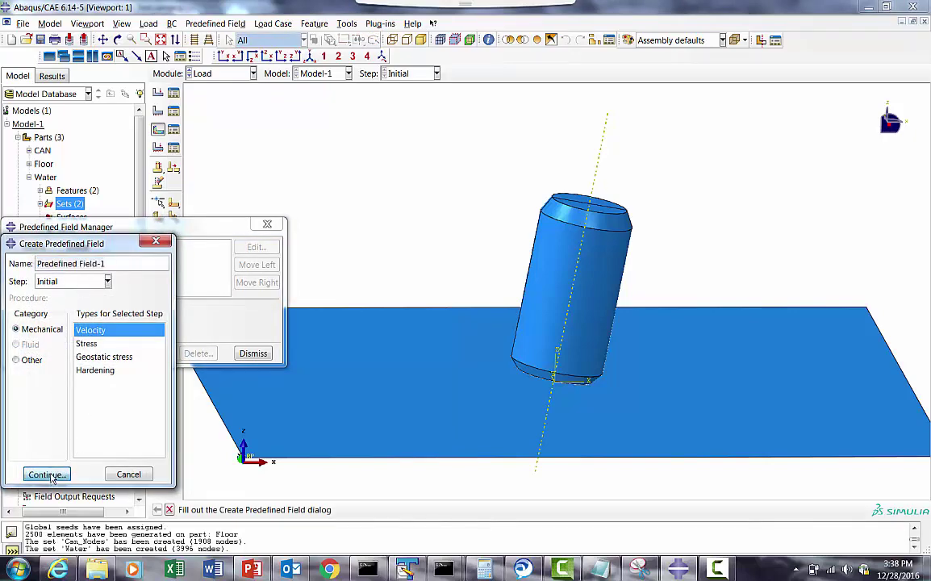
pyautogui.click(843, 510)
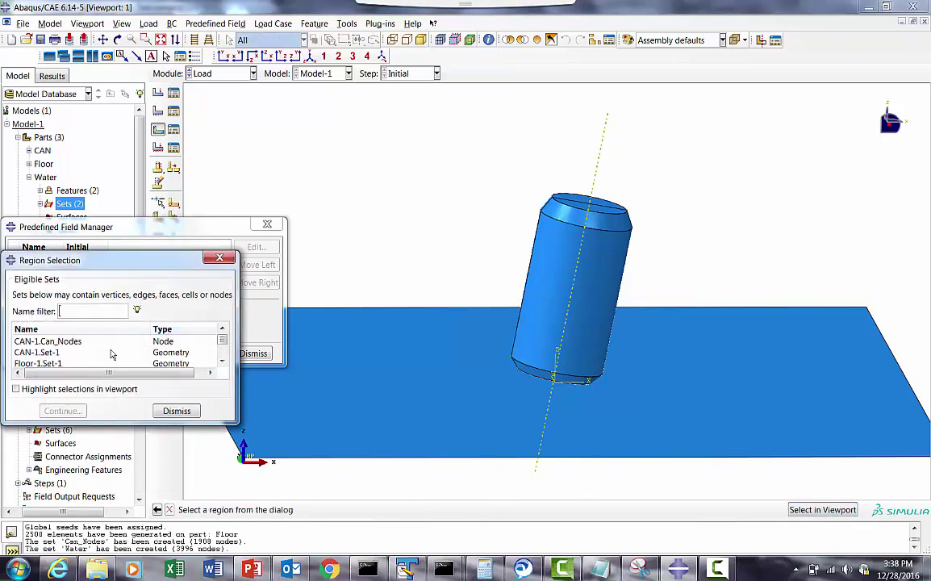
pyautogui.click(66, 342)
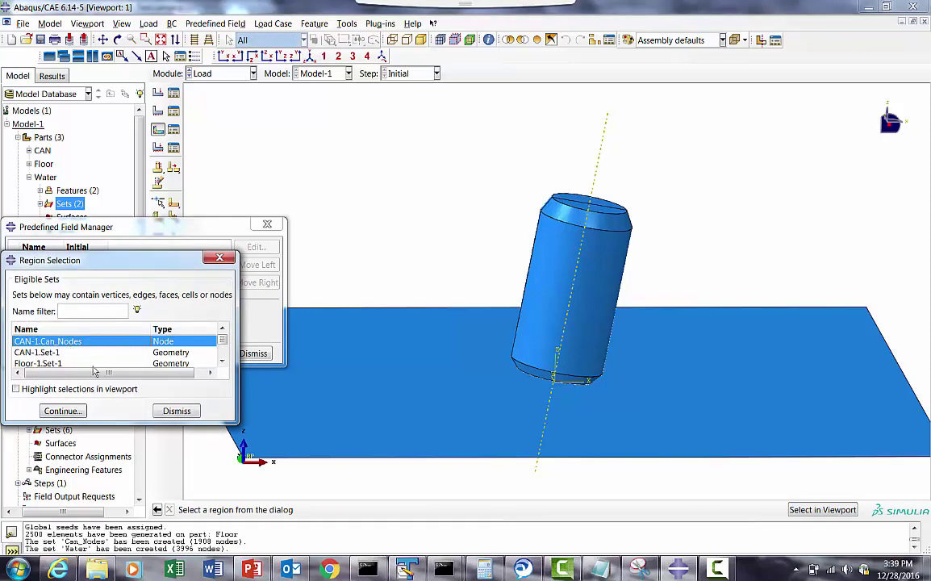
pyautogui.click(58, 411)
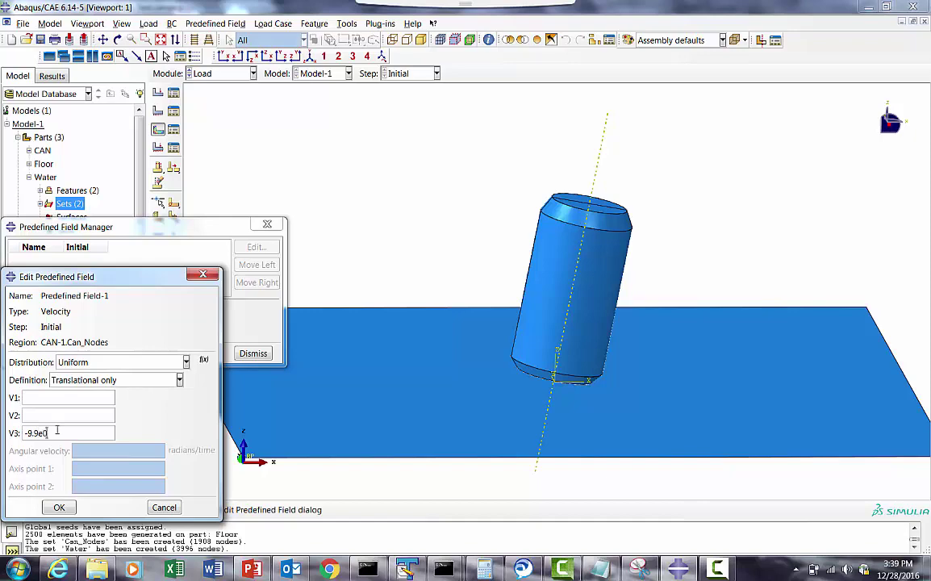
pyautogui.click(59, 507)
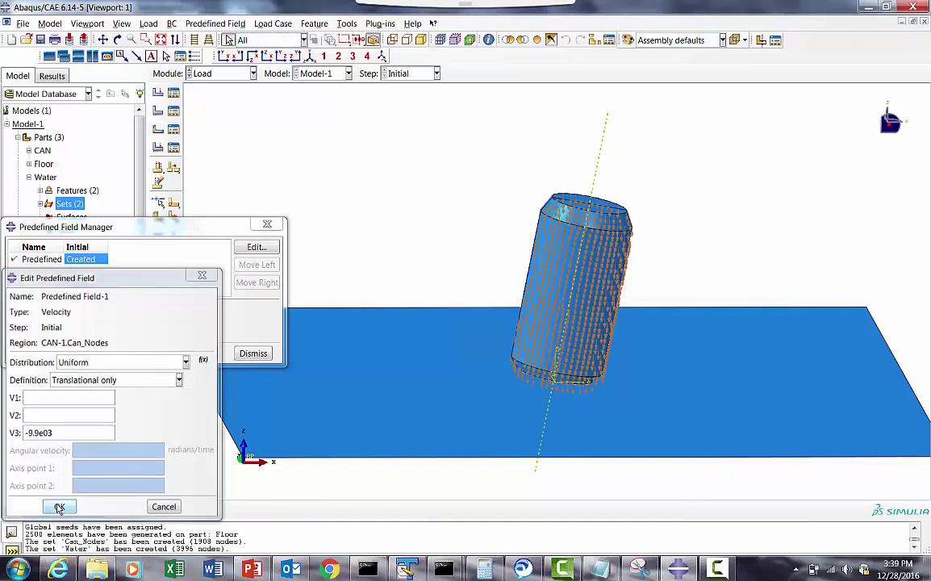
# Create a second Initial-step velocity predefined field on the Water-1.Water node set with V3 set to -9.9e03.
pyautogui.click(33, 353)
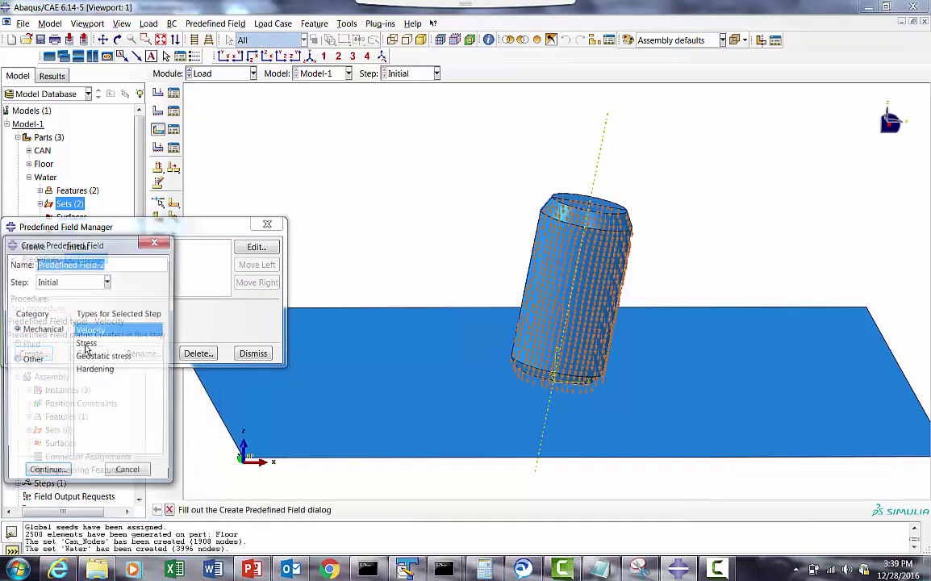
pyautogui.click(50, 474)
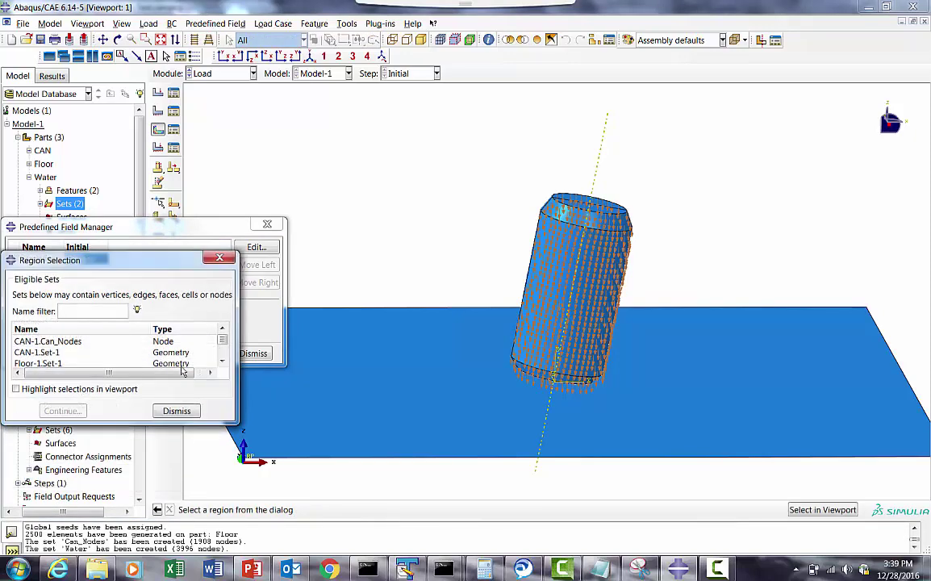
pyautogui.click(223, 362)
pyautogui.click(223, 363)
pyautogui.click(222, 362)
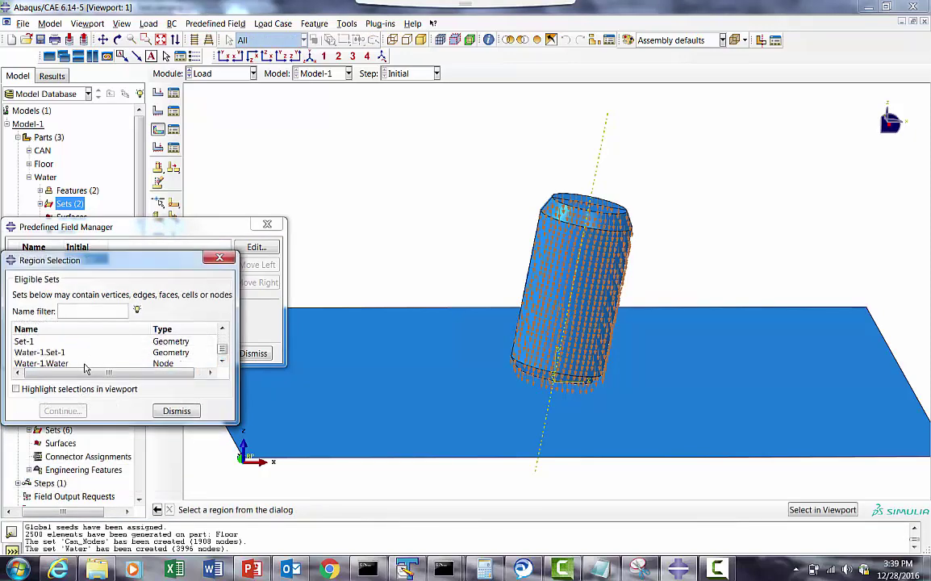
pyautogui.click(81, 362)
pyautogui.click(61, 390)
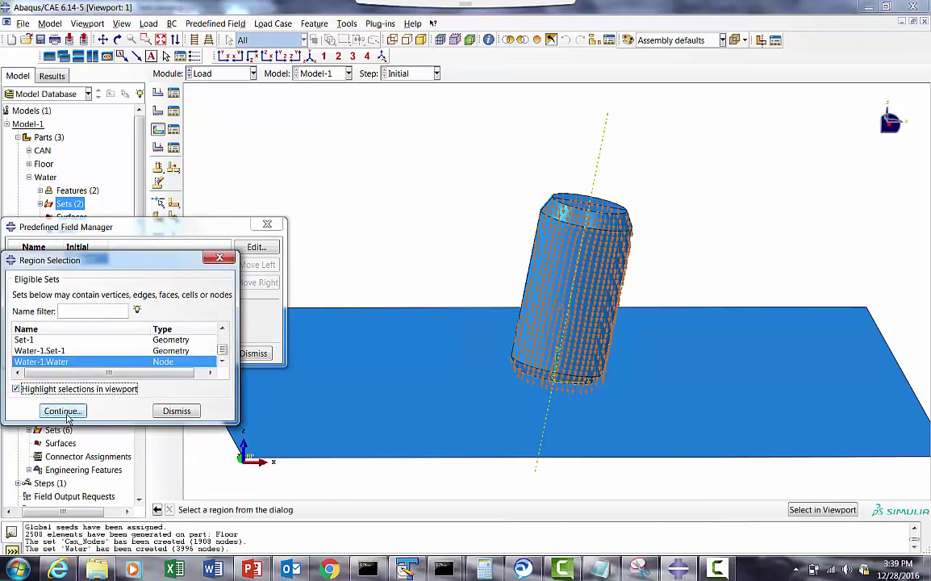
pyautogui.click(63, 411)
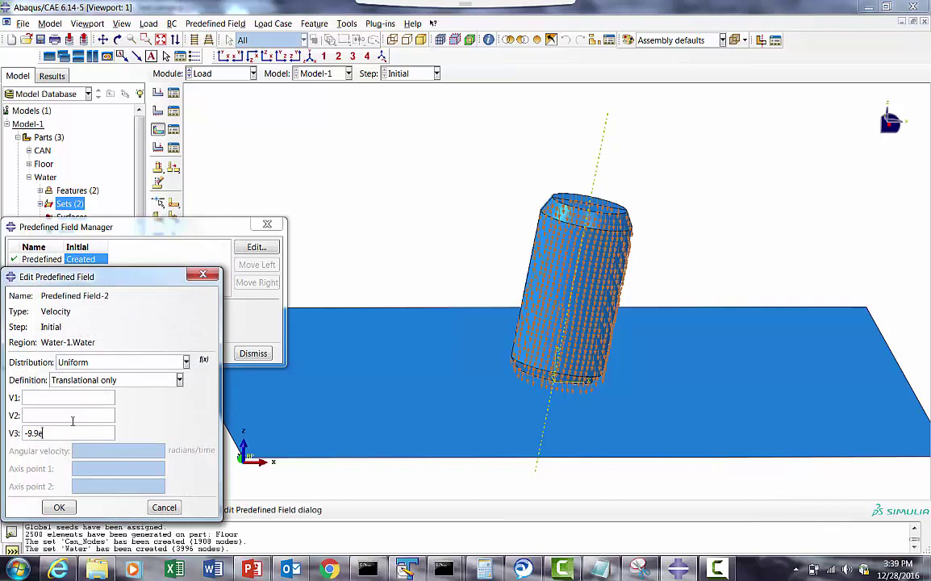
pyautogui.write('03')
pyautogui.click(60, 507)
pyautogui.click(247, 353)
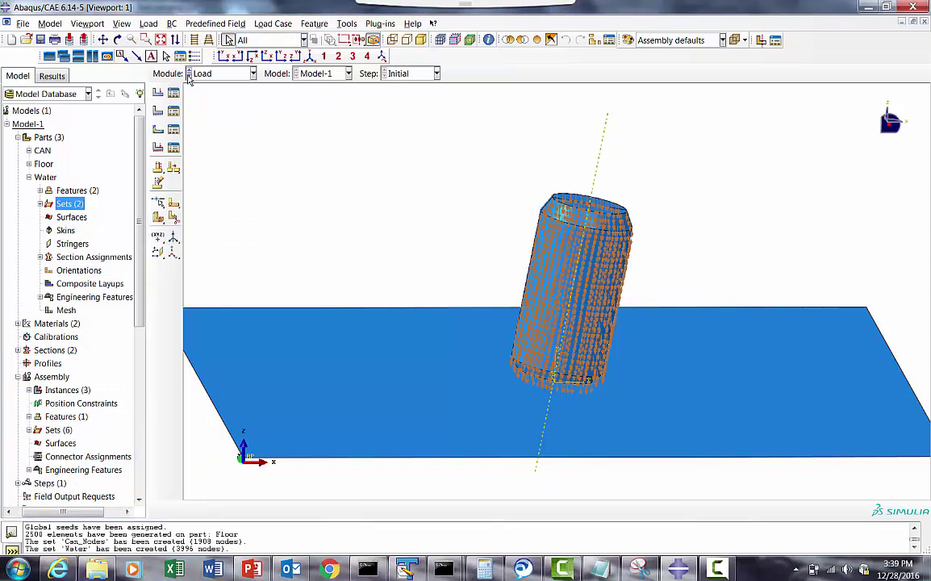
# Create a Dynamic, Explicit step named Can_Drop_Test after Initial with a time period of 0.025.
pyautogui.click(192, 74)
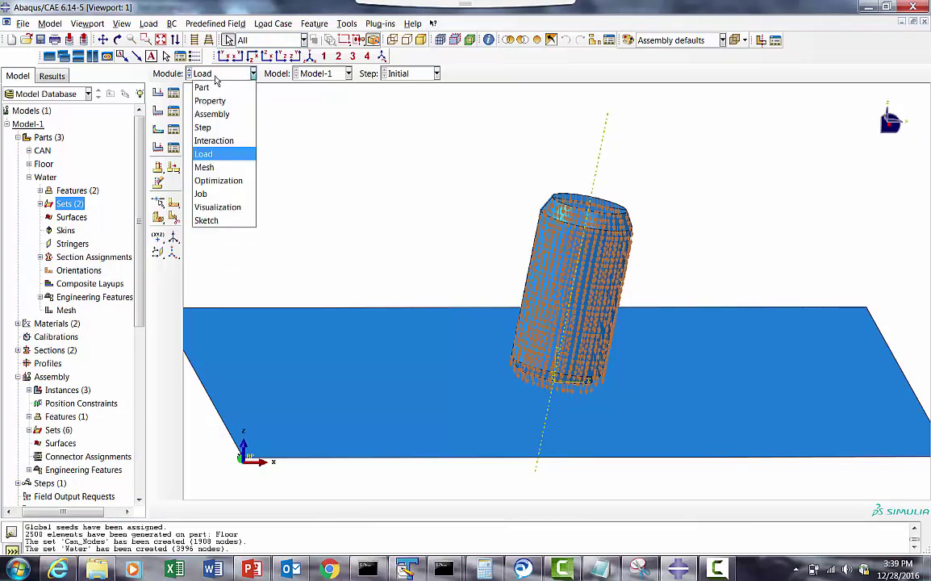
pyautogui.click(203, 127)
pyautogui.click(173, 94)
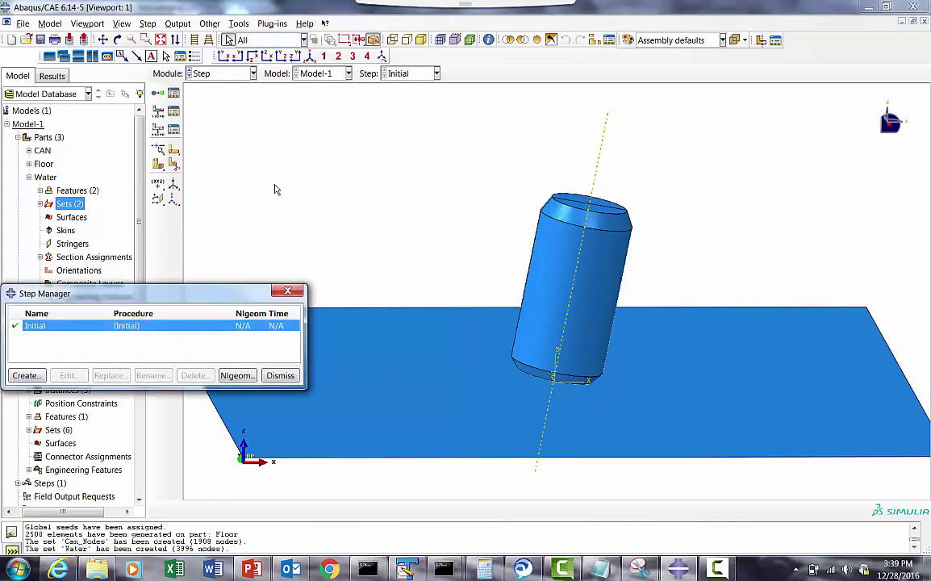
pyautogui.click(26, 375)
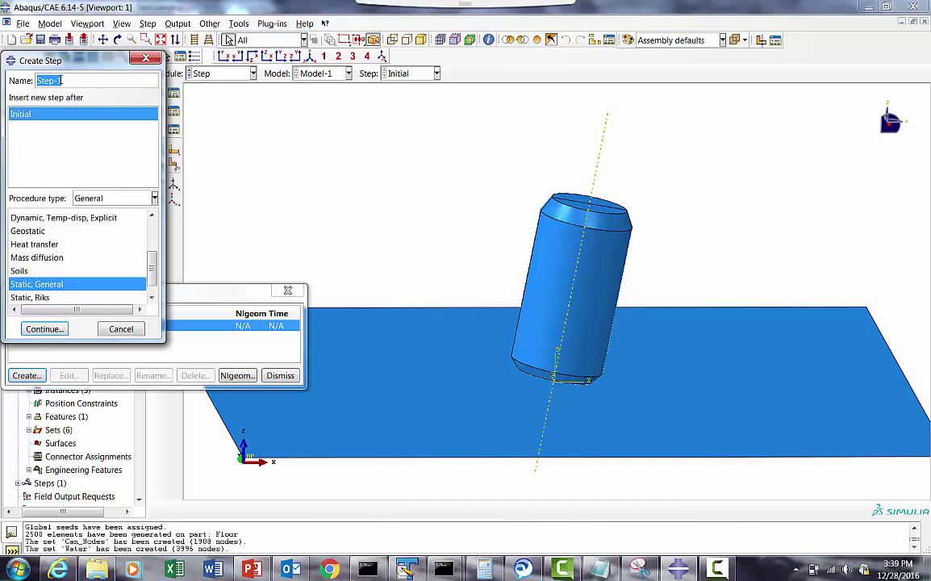
pyautogui.write('Ca')
pyautogui.press('BackSpace')
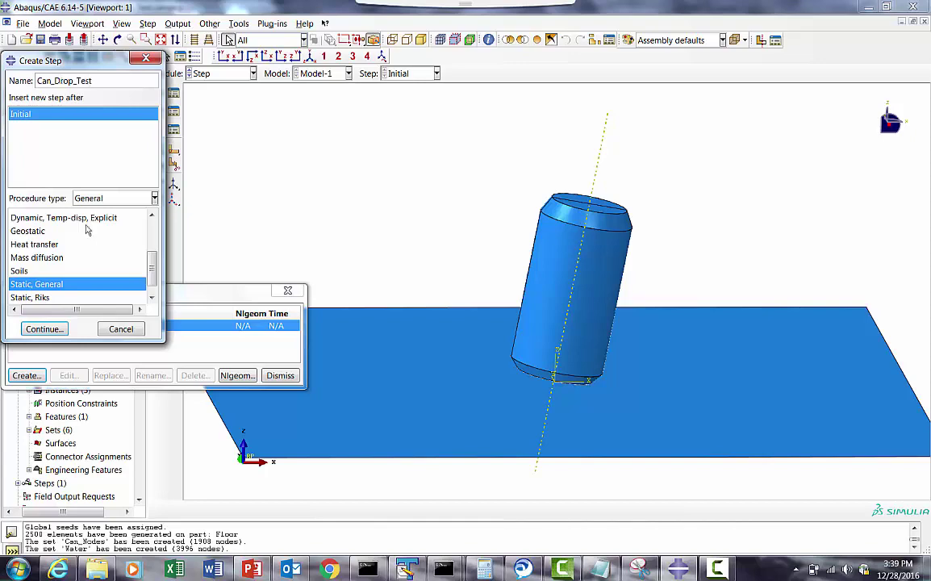
pyautogui.moveTo(153, 267); pyautogui.dragTo(157, 231)
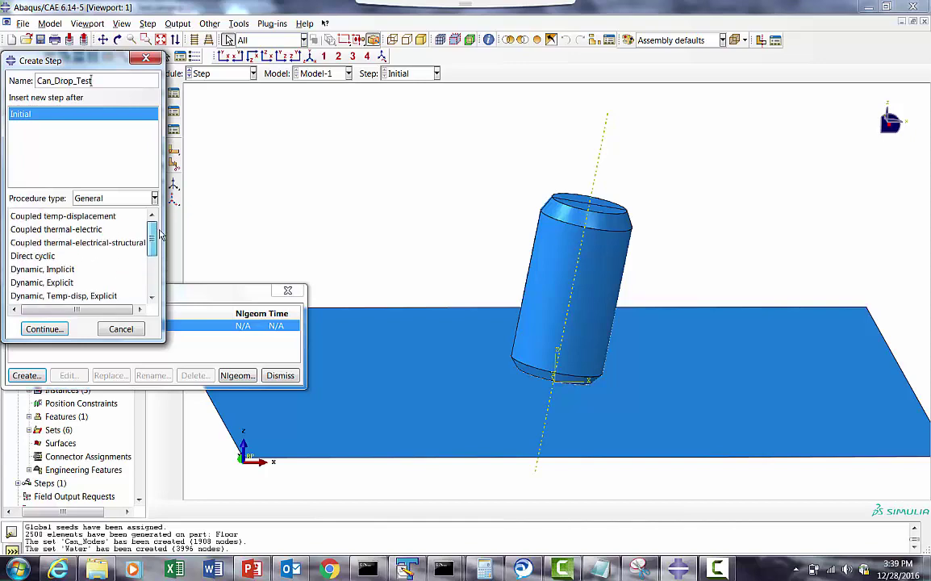
pyautogui.click(58, 281)
pyautogui.click(45, 329)
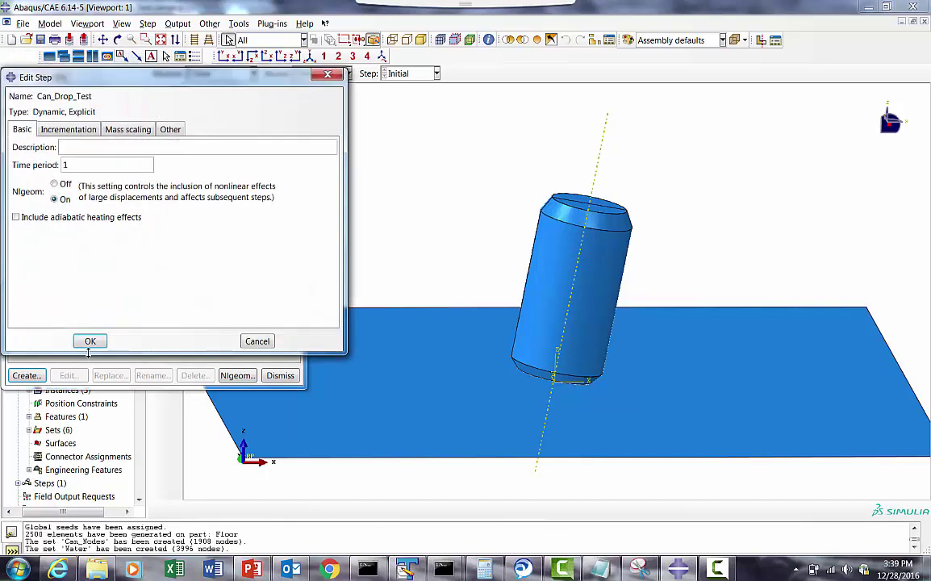
pyautogui.press('Tab')
pyautogui.click(91, 341)
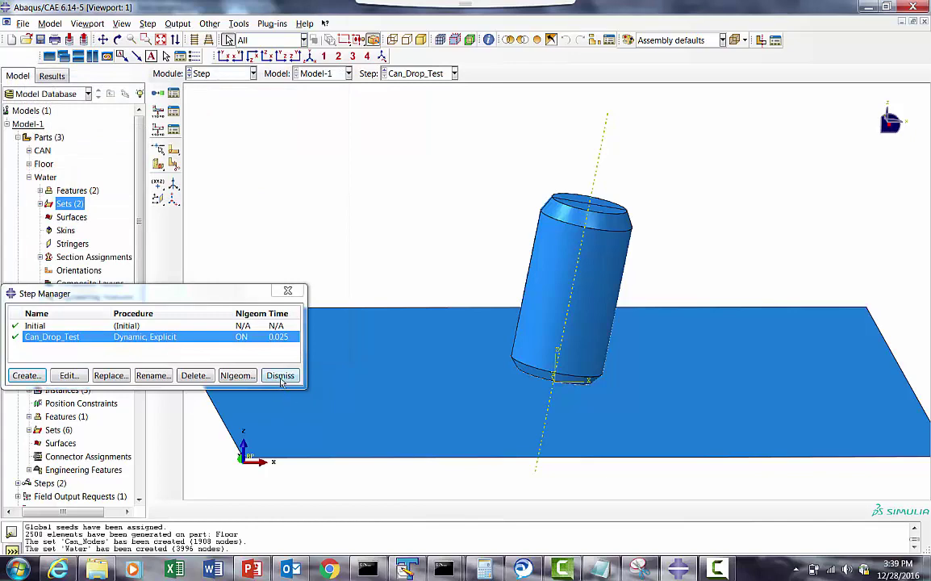
pyautogui.click(281, 376)
# Create a full-analysis job named Can_Drop_Test from Model-1 with the default job settings.
pyautogui.click(194, 73)
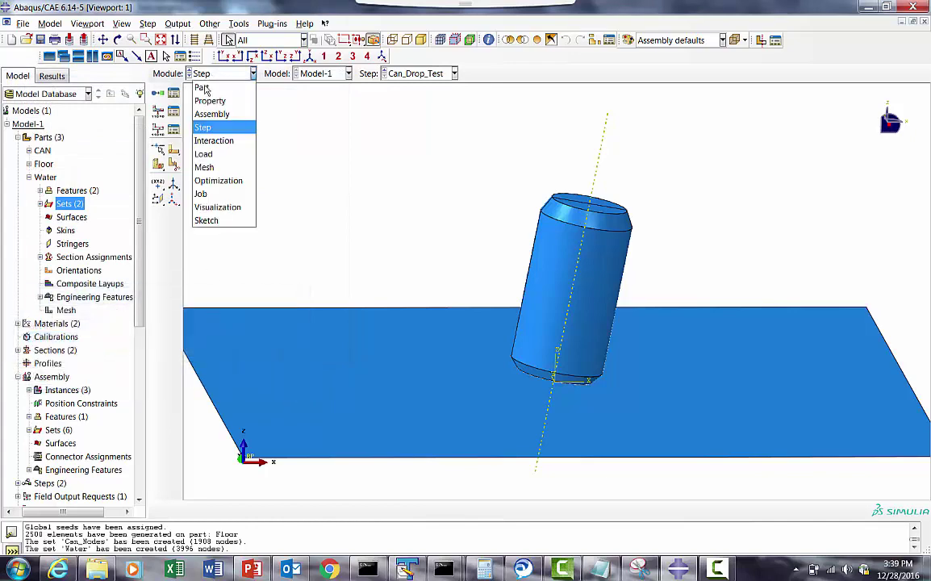
pyautogui.click(202, 194)
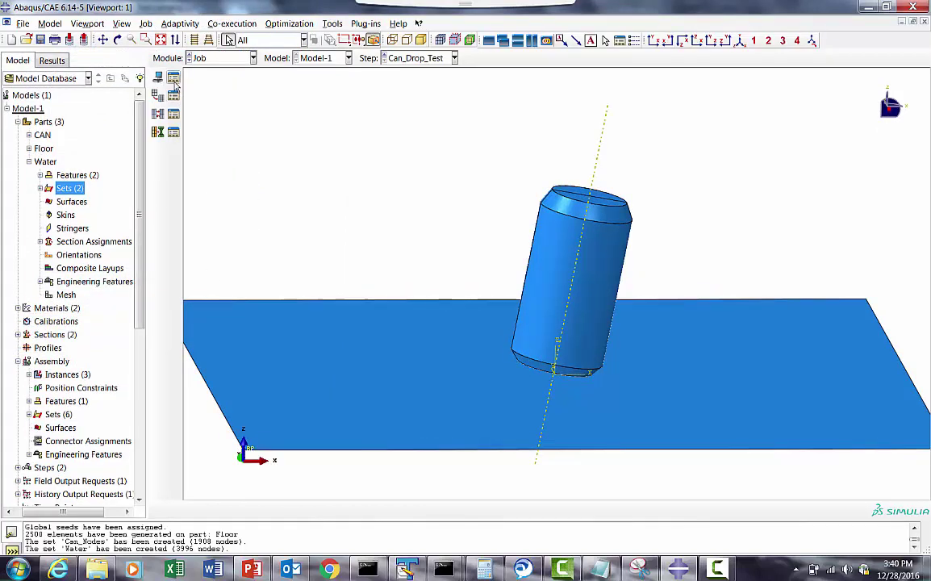
pyautogui.click(174, 79)
pyautogui.click(29, 241)
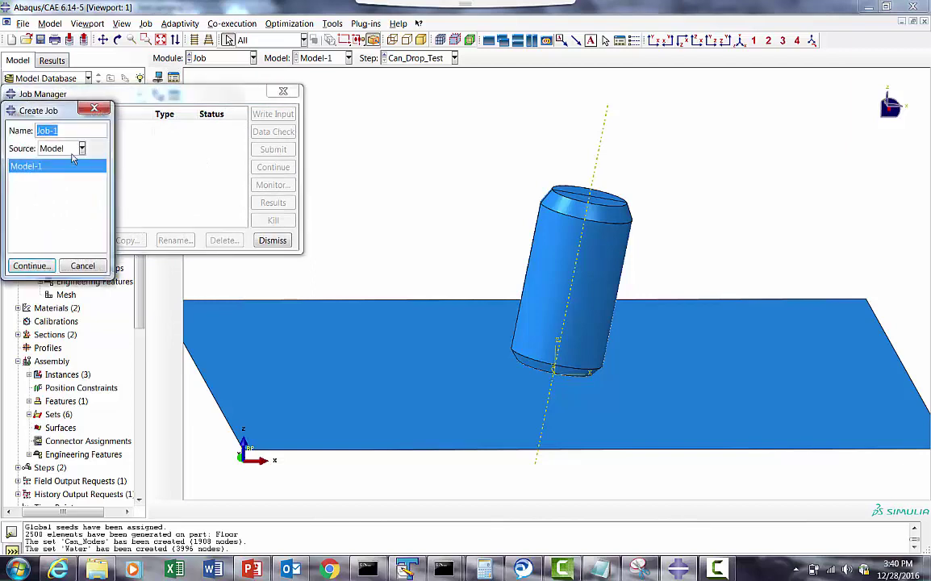
pyautogui.write('Can_Drop_Test')
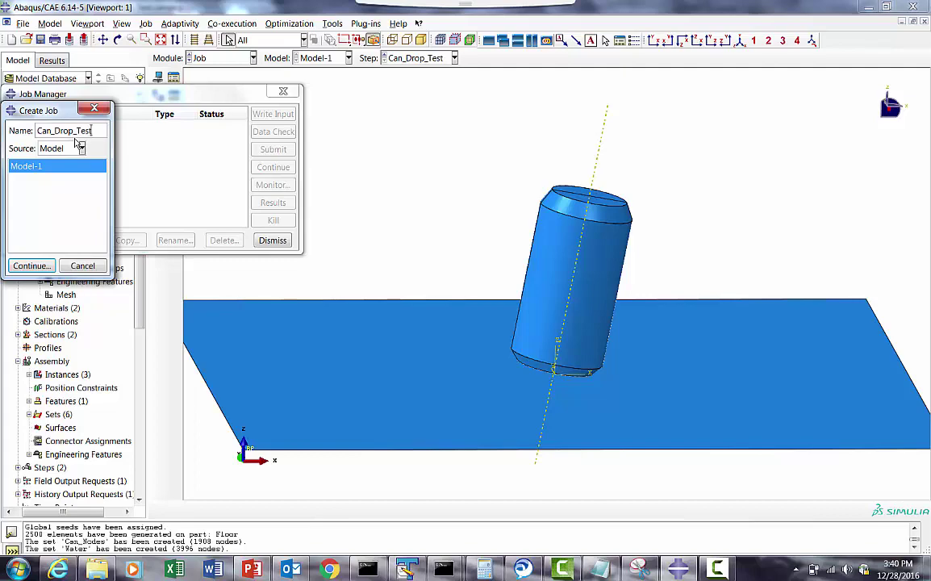
pyautogui.click(31, 265)
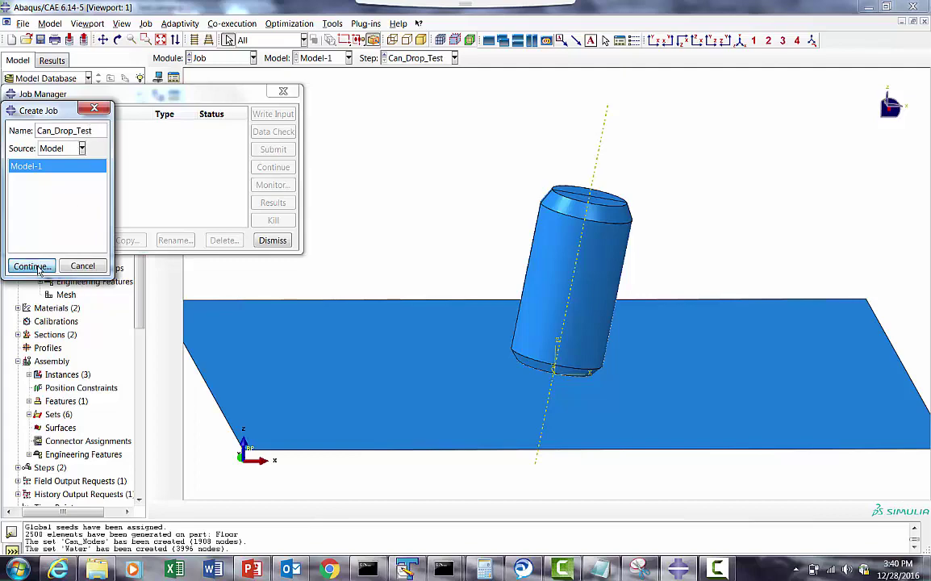
pyautogui.click(86, 434)
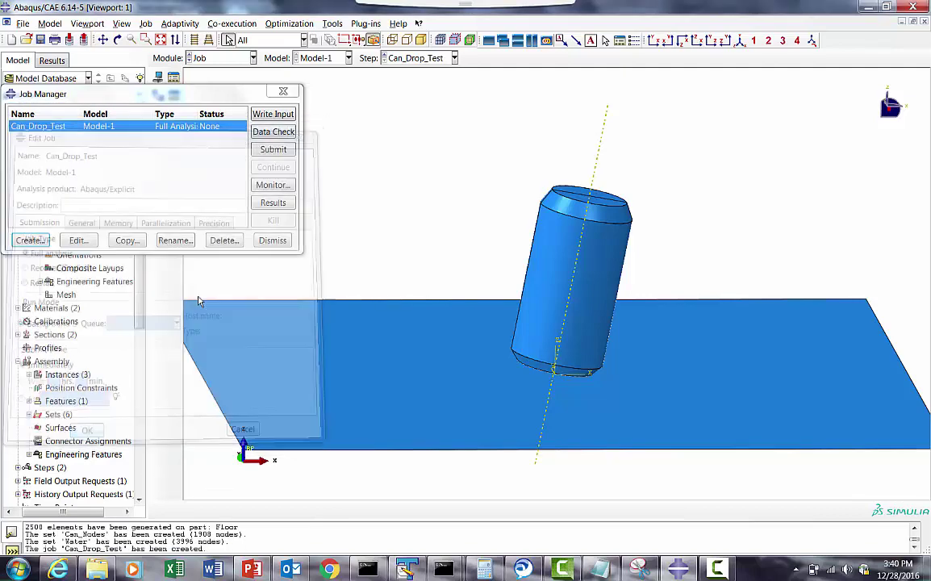
# Write the input file for the Can_Drop_Test job and run a data check on it.
pyautogui.click(274, 117)
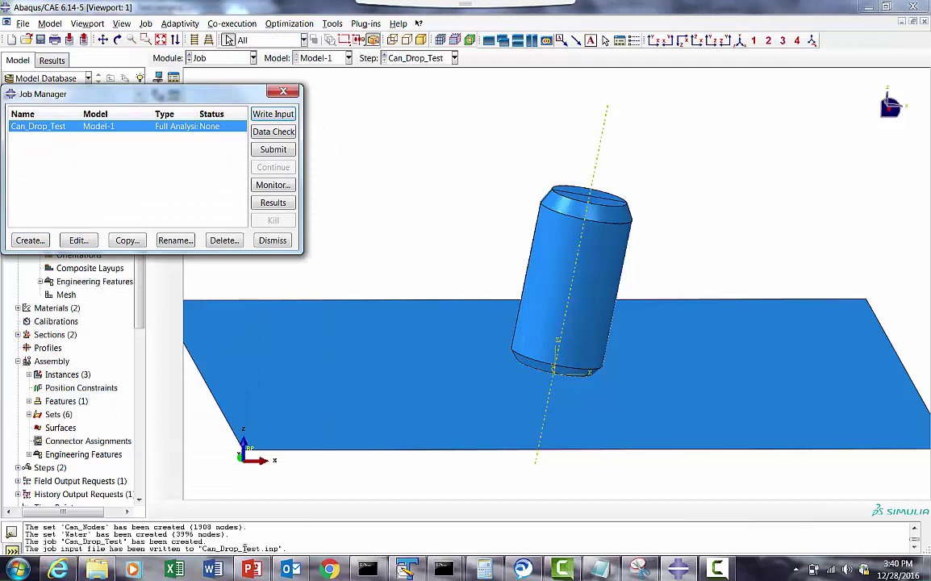
pyautogui.click(274, 131)
pyautogui.click(50, 209)
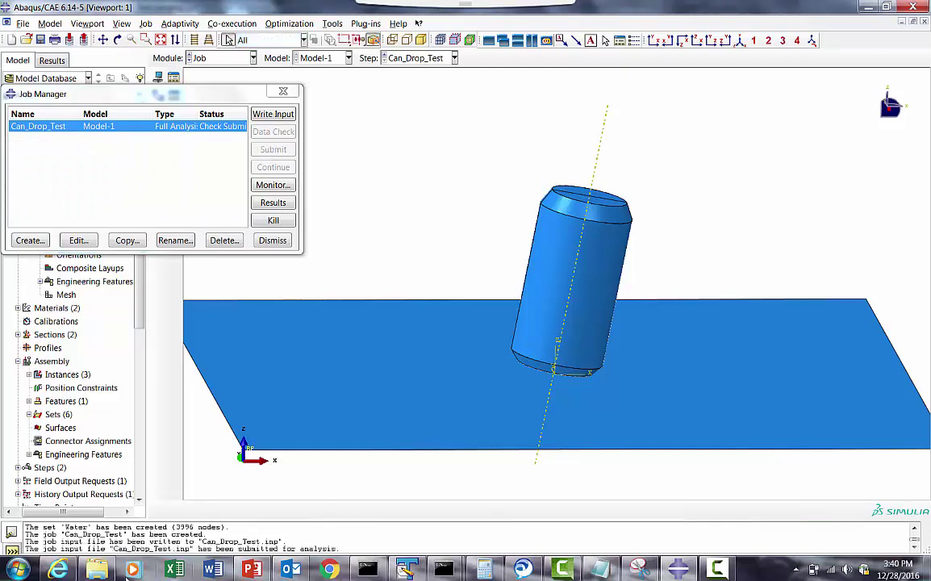
# Copy the path of the Can_Drop_Test working folder from Windows Explorer and switch to the Abaqus Command window.
pyautogui.click(96, 570)
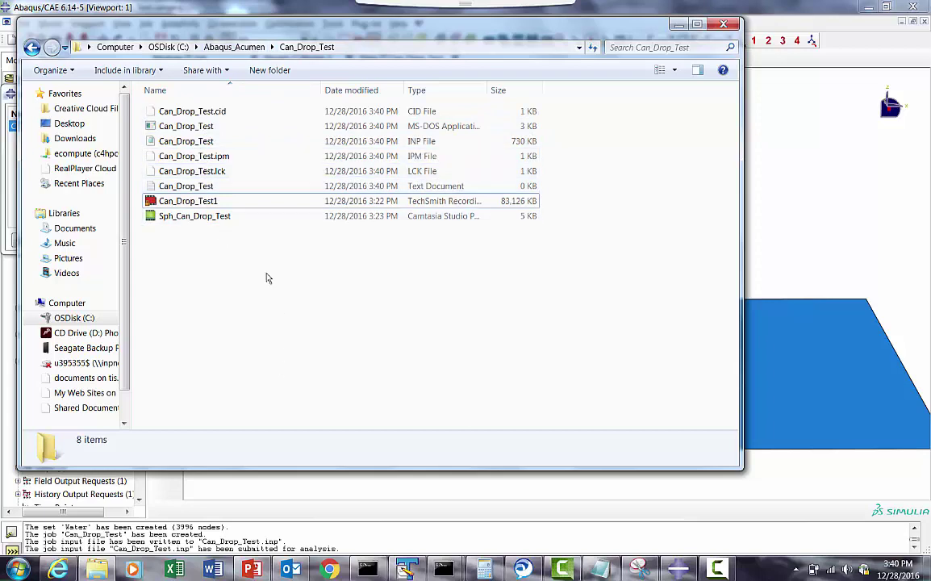
pyautogui.click(682, 569)
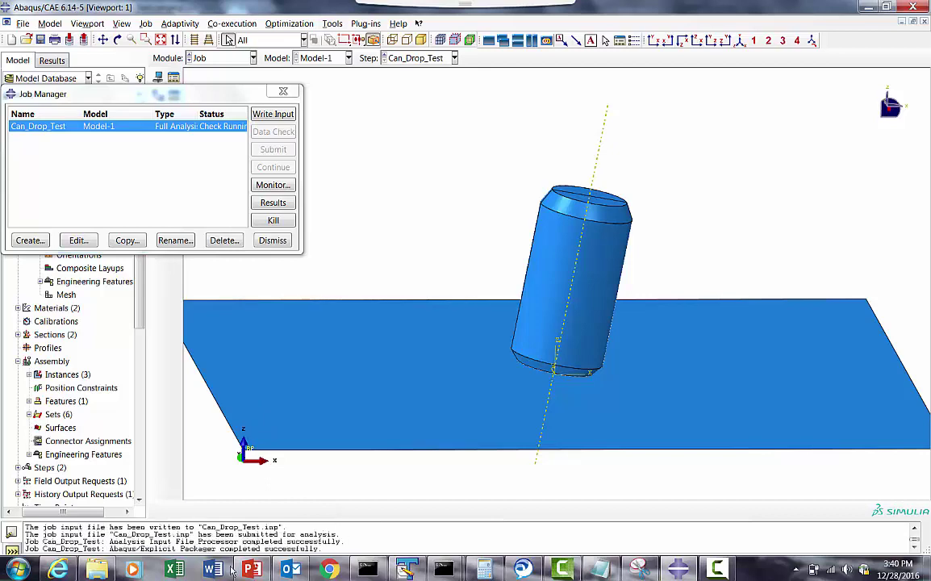
pyautogui.click(367, 570)
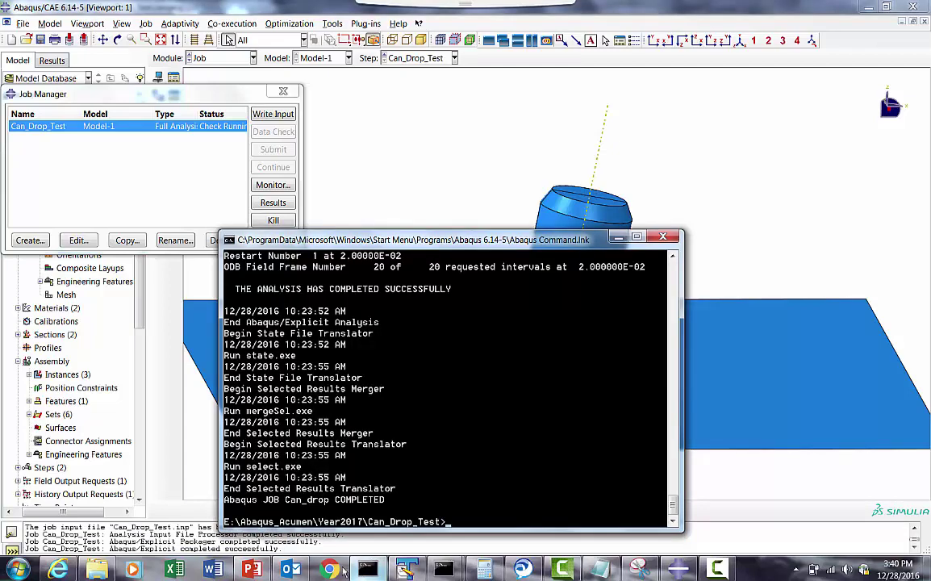
pyautogui.click(96, 570)
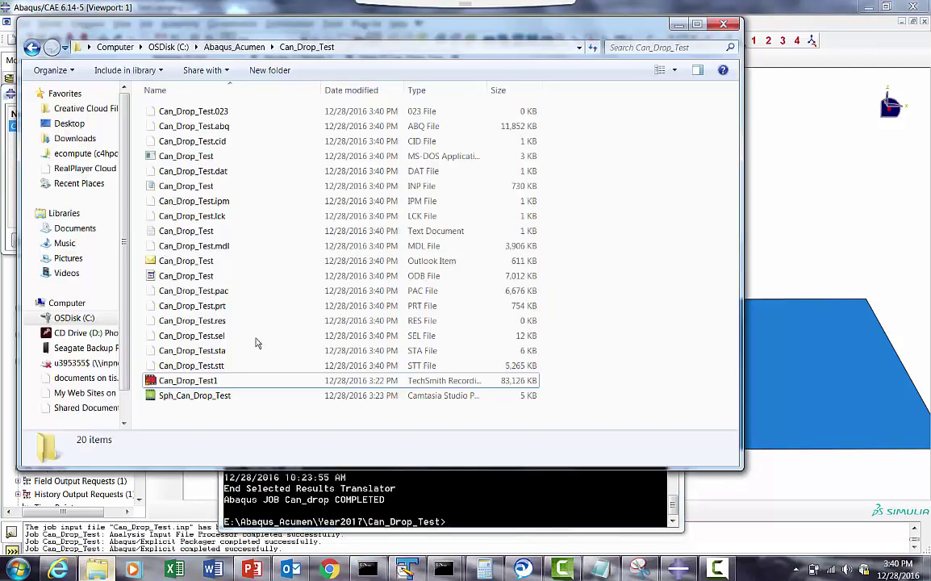
pyautogui.click(353, 49)
pyautogui.rightClick(186, 50)
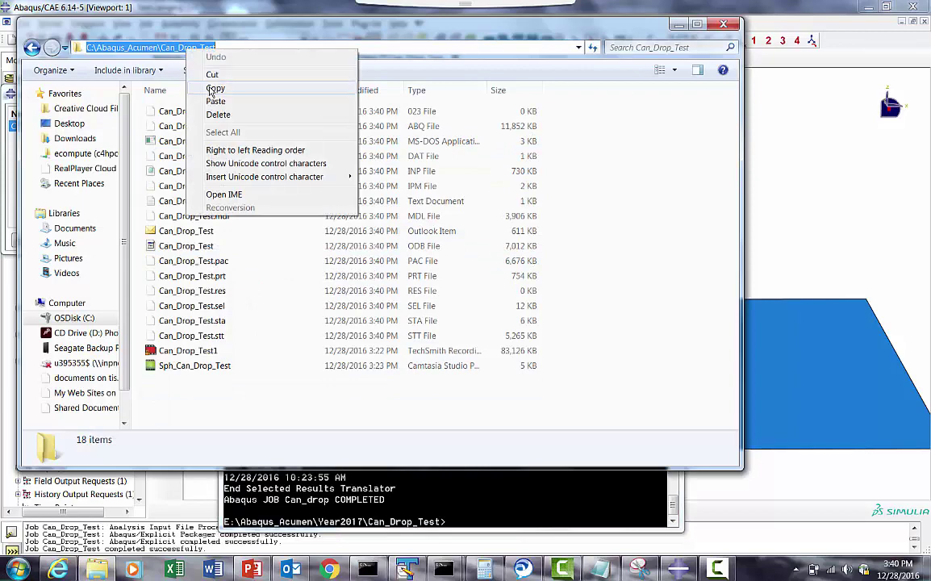
pyautogui.click(213, 89)
pyautogui.click(495, 506)
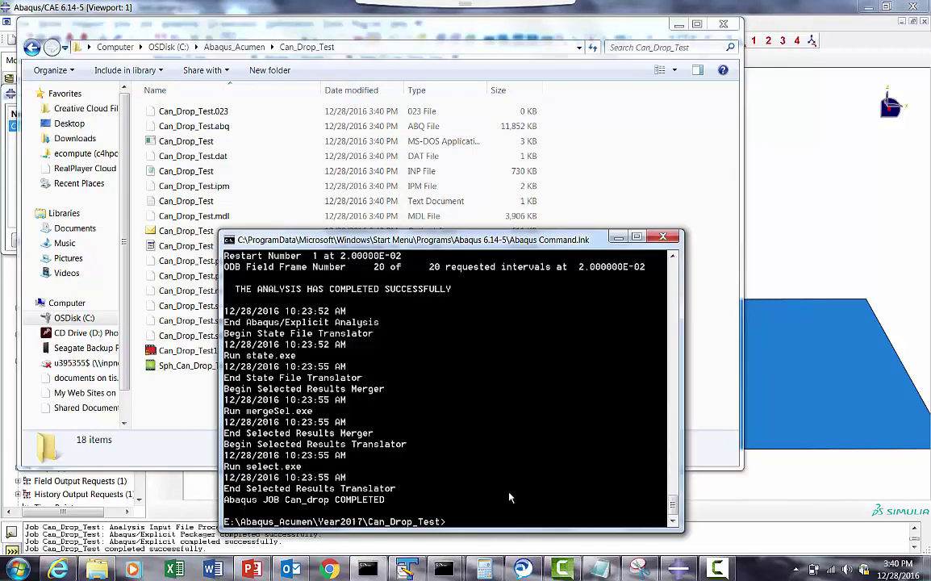
# Change the command window's working directory to C:\Abaqus_Acumen\Can_Drop_Test on the C: drive.
pyautogui.write('c')
pyautogui.write('d c')
pyautogui.write(':')
pyautogui.press('Return')
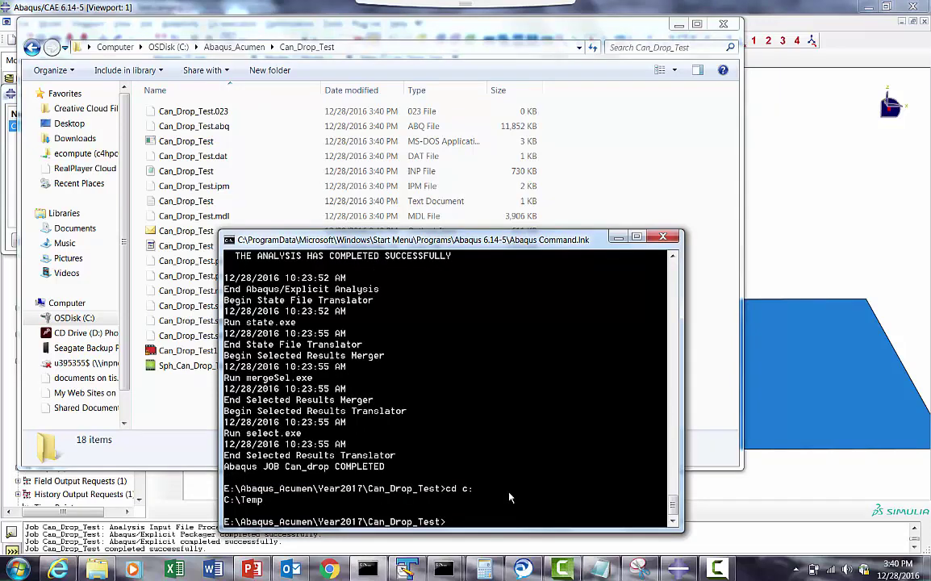
pyautogui.write('c:')
pyautogui.press('Return')
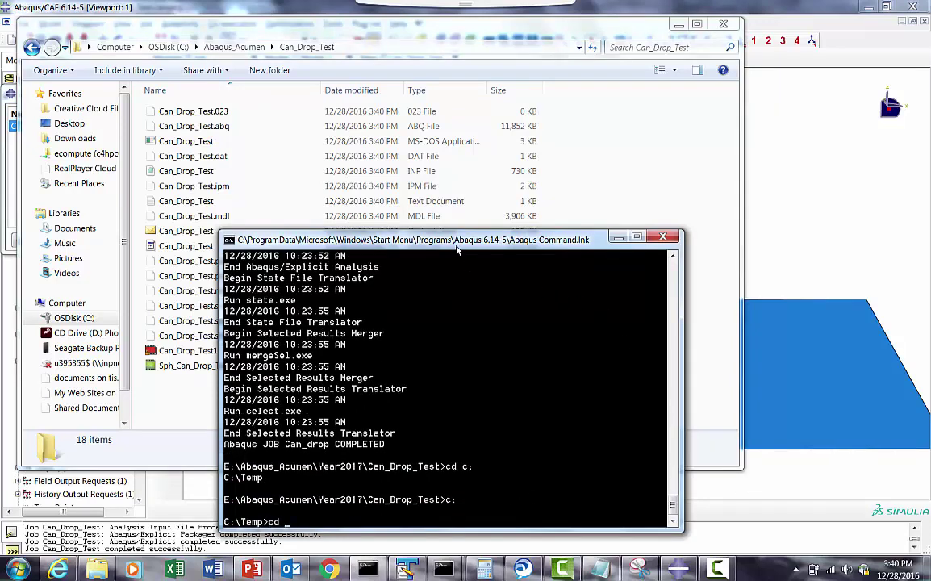
pyautogui.write('cd')
pyautogui.rightClick(456, 242)
pyautogui.moveTo(477, 311)
pyautogui.click(561, 366)
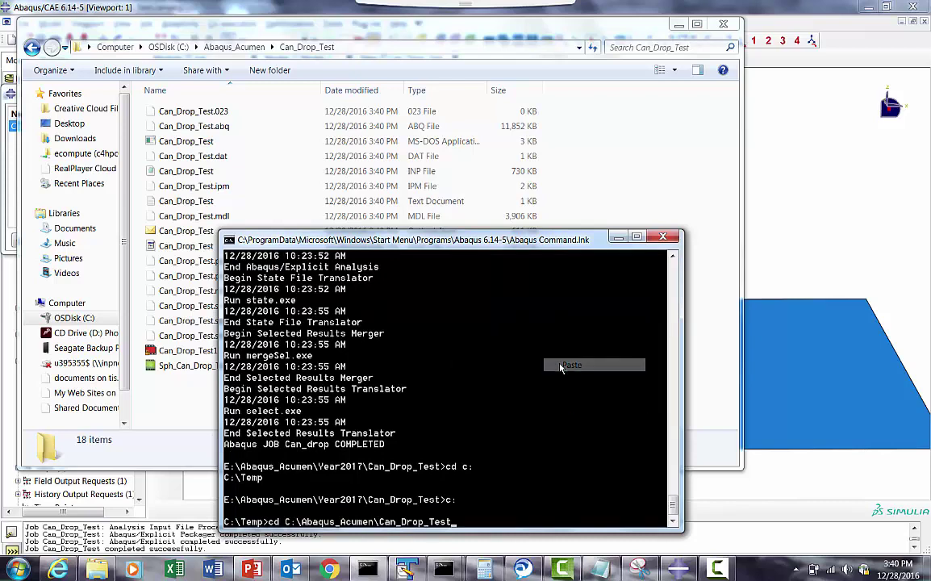
pyautogui.press('Return')
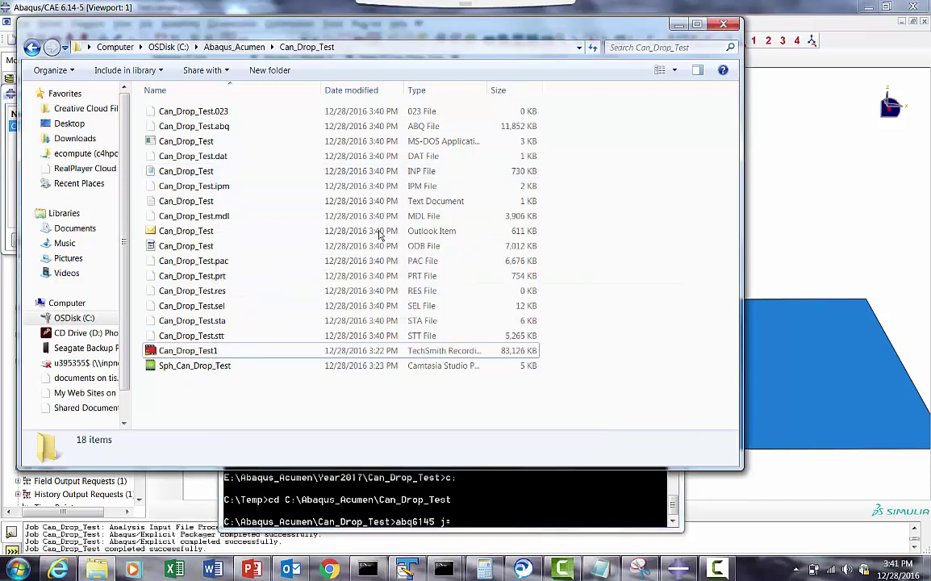
# Begin the run command with abq6145 j= and copy the name of the Can_Drop_Test INP file from Windows Explorer.
pyautogui.click(355, 224)
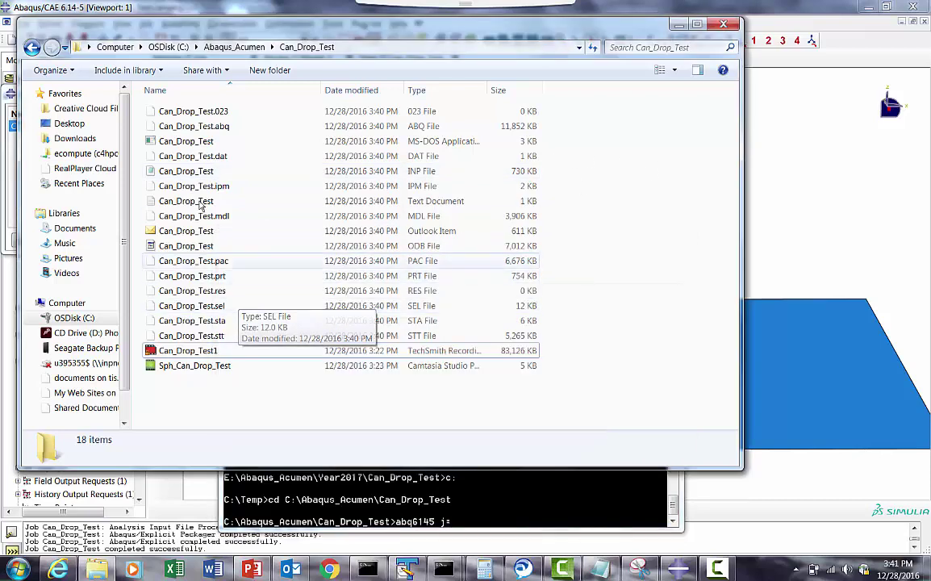
pyautogui.click(184, 200)
pyautogui.rightClick(184, 202)
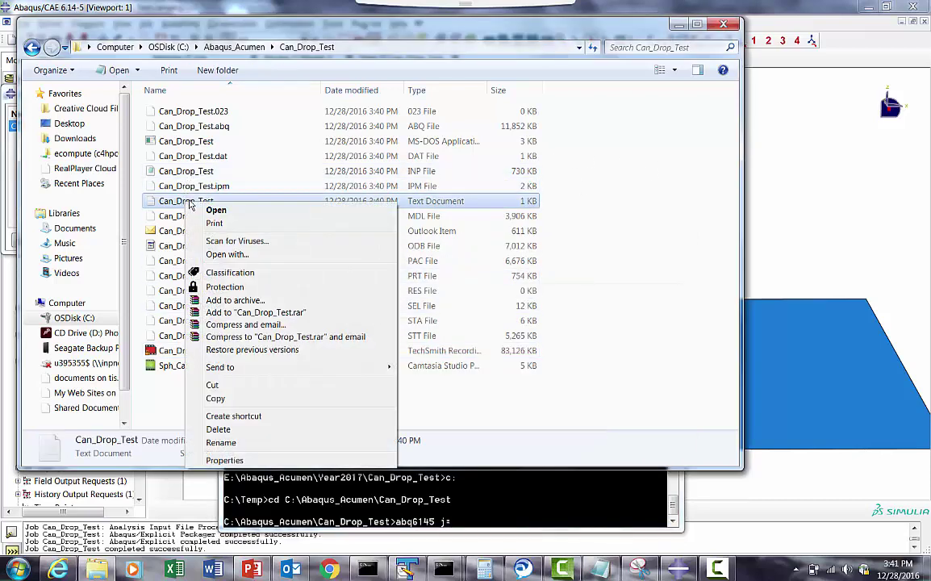
pyautogui.click(664, 353)
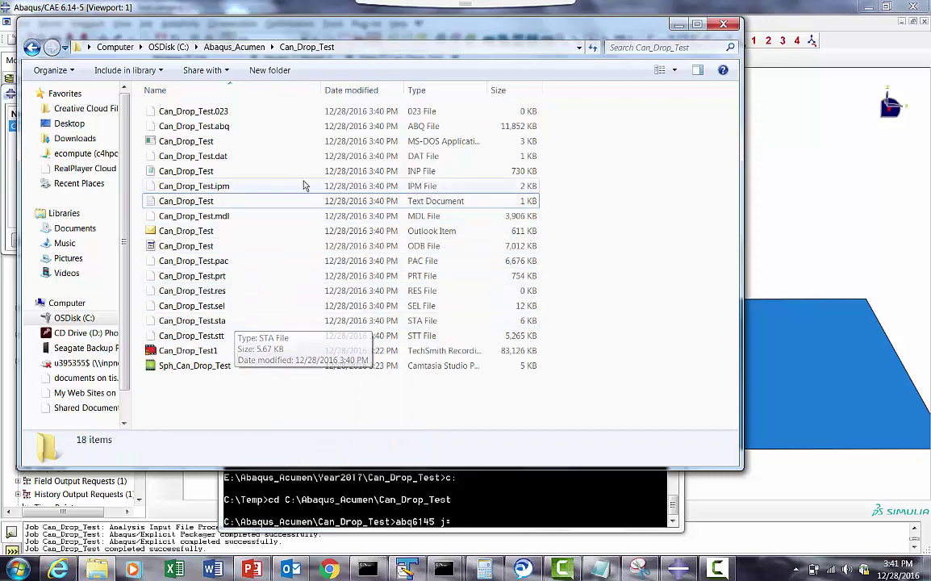
pyautogui.rightClick(194, 173)
pyautogui.click(229, 414)
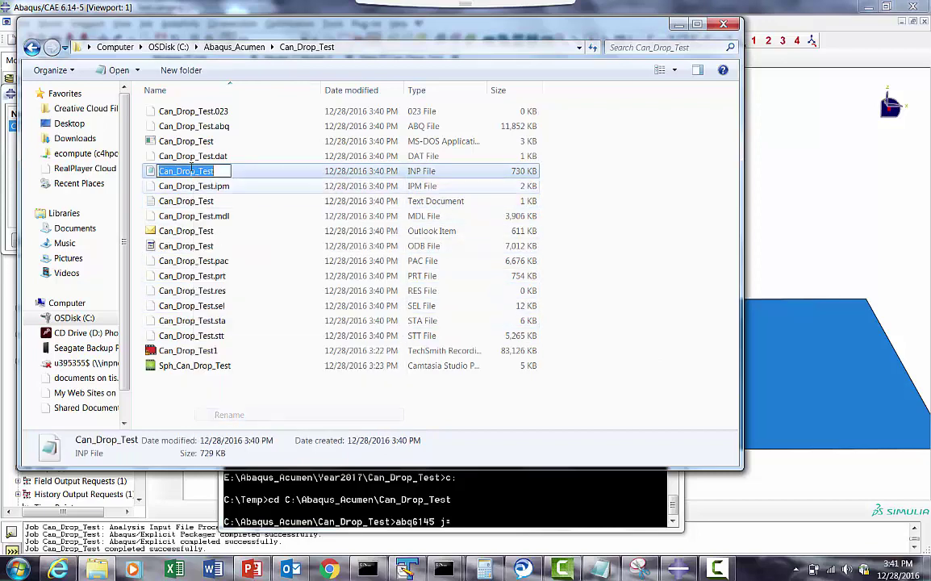
pyautogui.rightClick(209, 174)
pyautogui.click(219, 215)
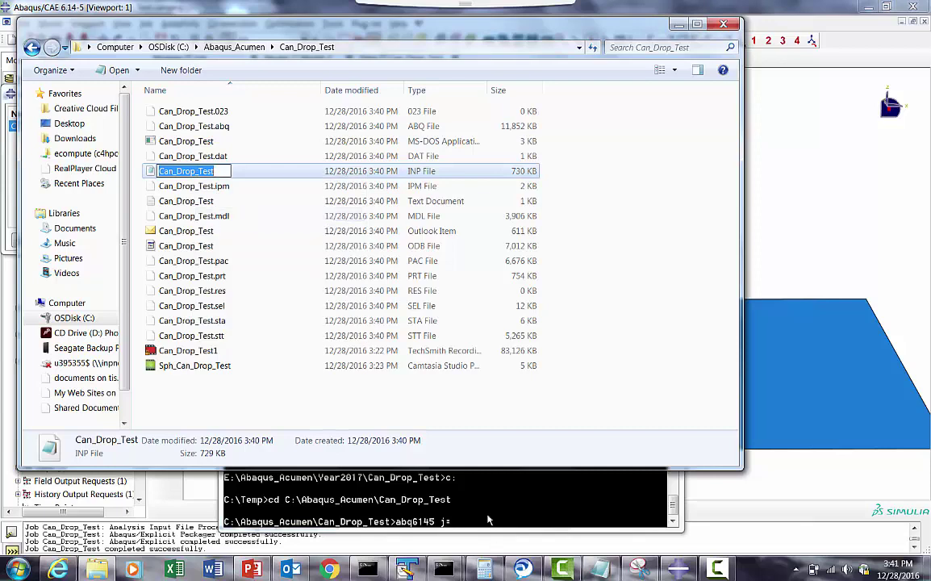
# Run abq6145 j=Can_Drop_Test int cpus=4 double in the command window, agreeing to overwrite the old job files.
pyautogui.click(488, 518)
pyautogui.rightClick(434, 243)
pyautogui.moveTo(462, 334)
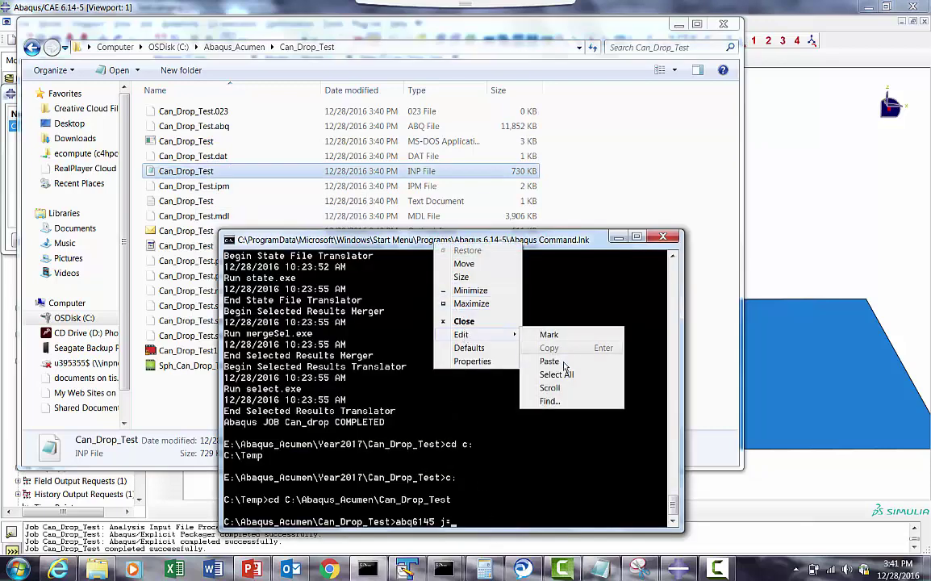
pyautogui.click(550, 363)
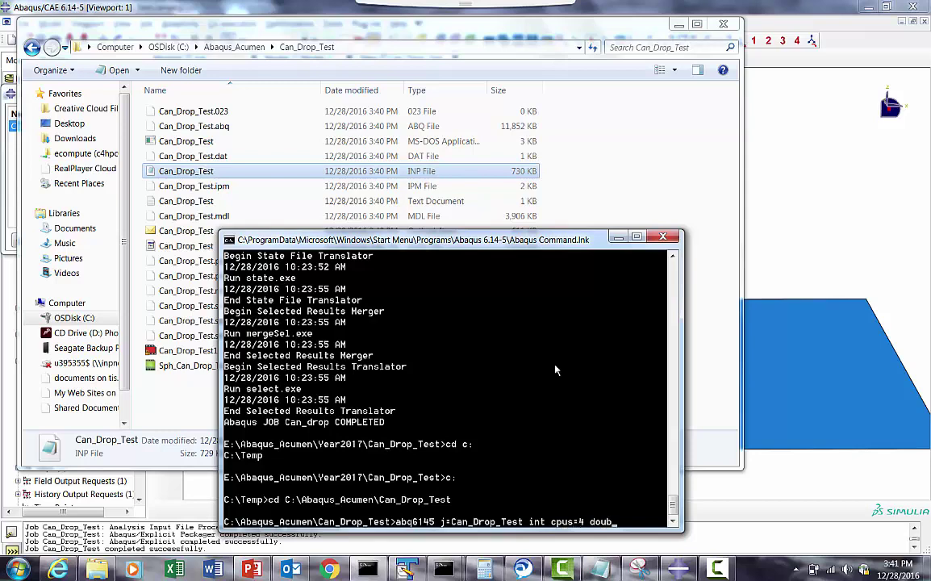
pyautogui.press('Return')
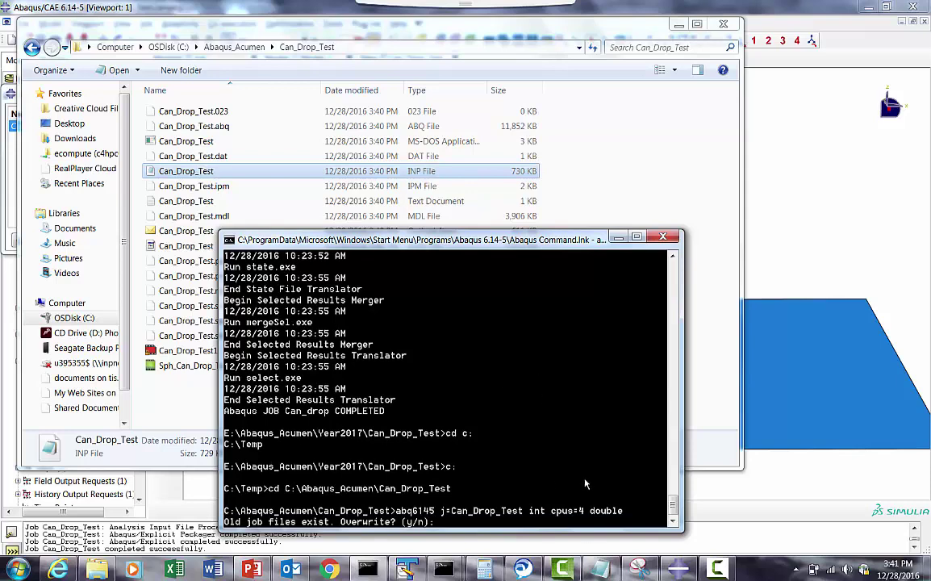
pyautogui.write('y')
pyautogui.press('Return')
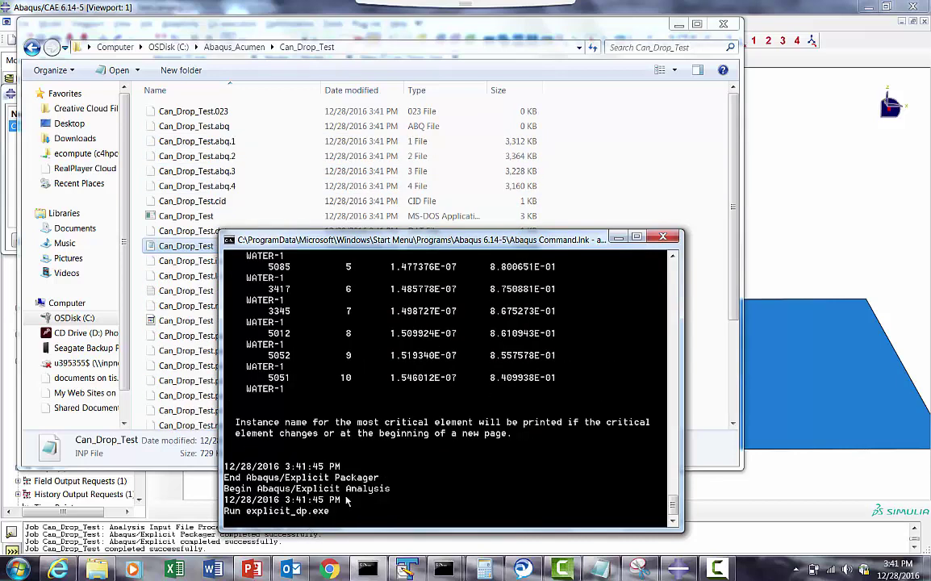
pyautogui.click(559, 256)
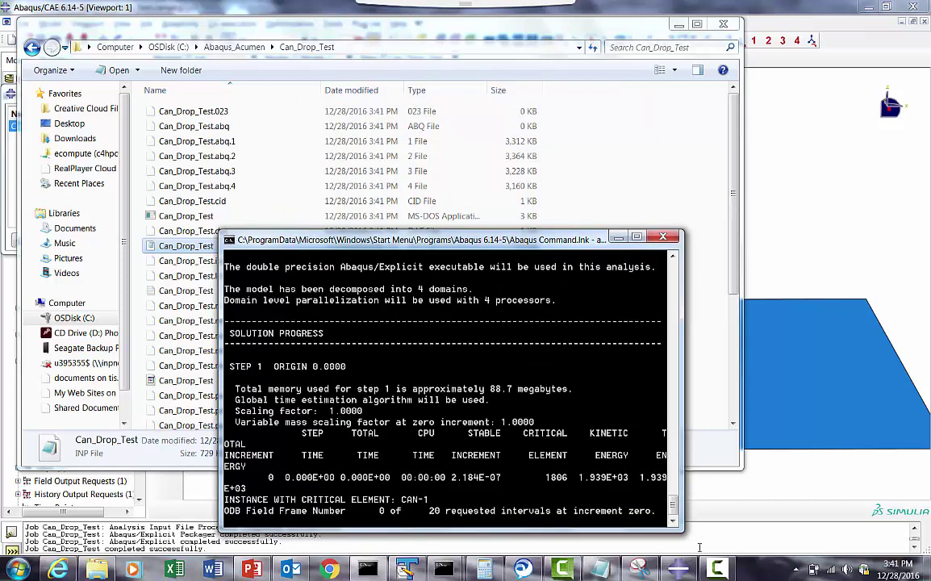
pyautogui.click(717, 569)
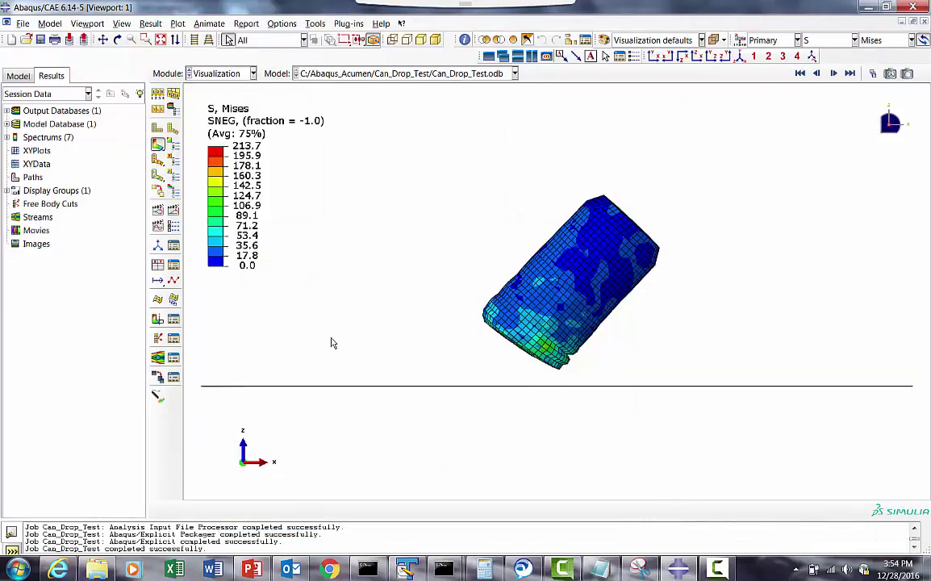
# Animate the Mises stress contours over the time history and set the superimpose plot options to free edges.
pyautogui.click(174, 212)
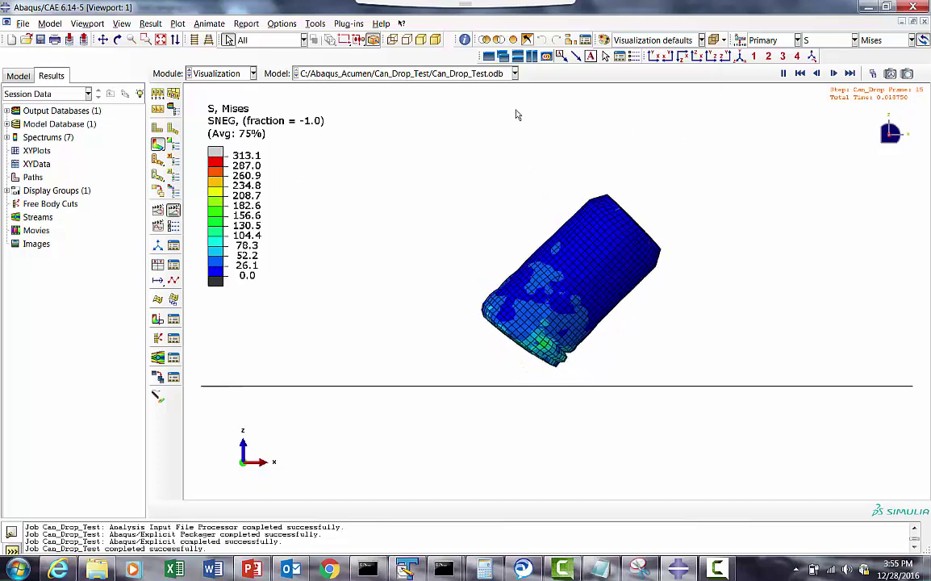
pyautogui.click(173, 95)
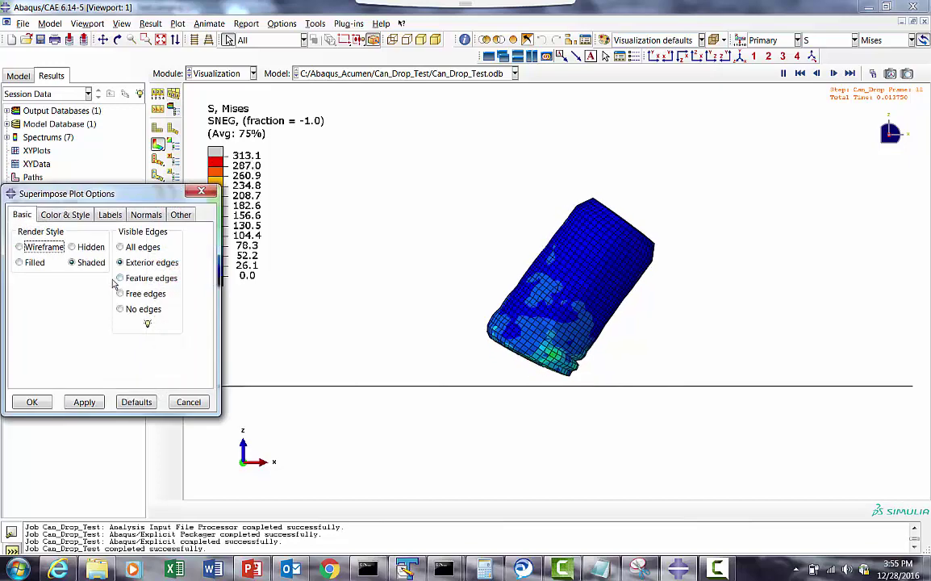
pyautogui.click(129, 294)
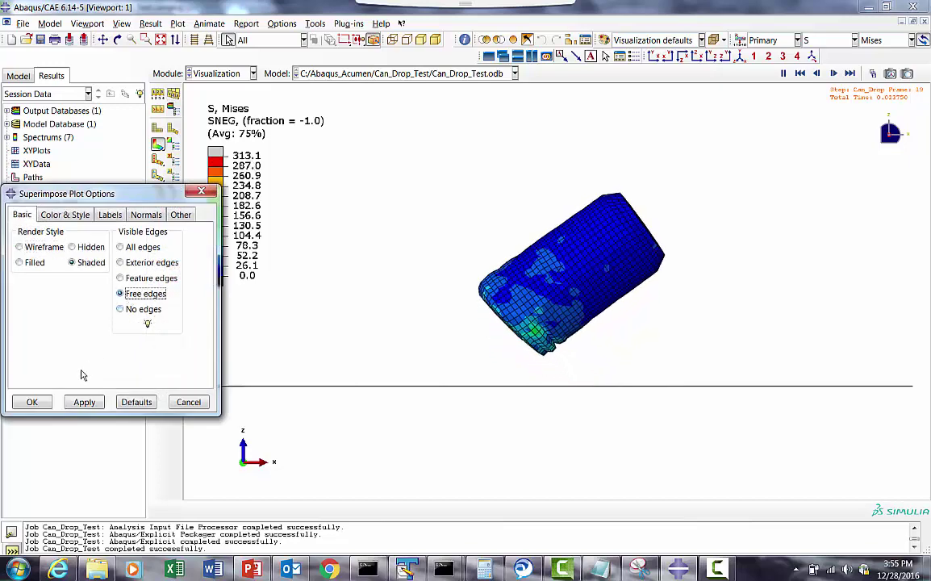
pyautogui.click(31, 402)
# Set the visible edges in the common plot options to free edges.
pyautogui.click(158, 94)
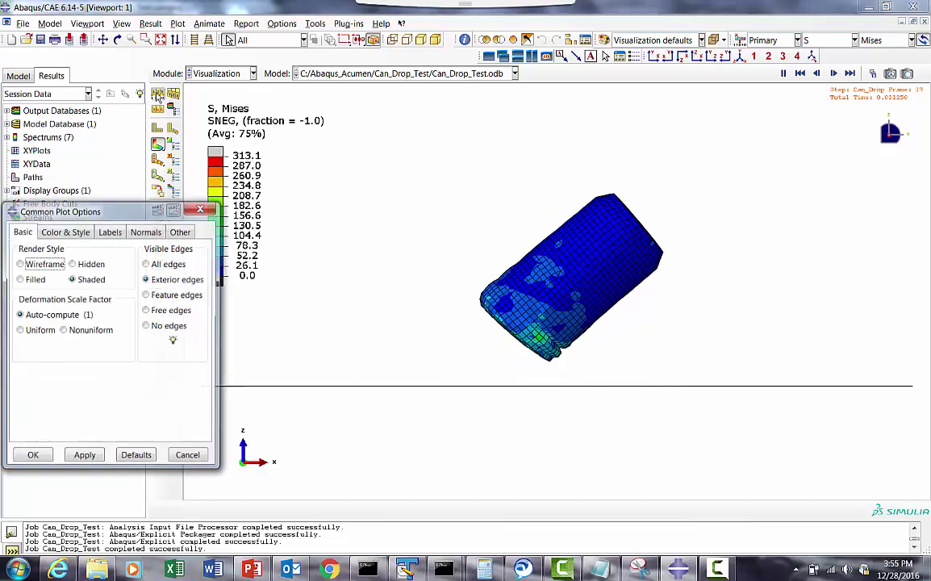
pyautogui.click(146, 310)
pyautogui.click(87, 457)
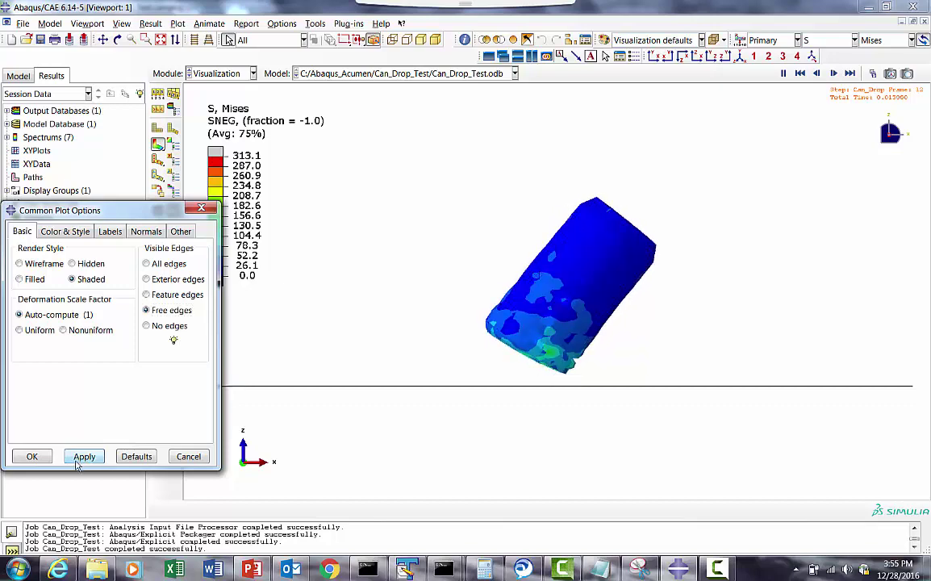
pyautogui.click(32, 457)
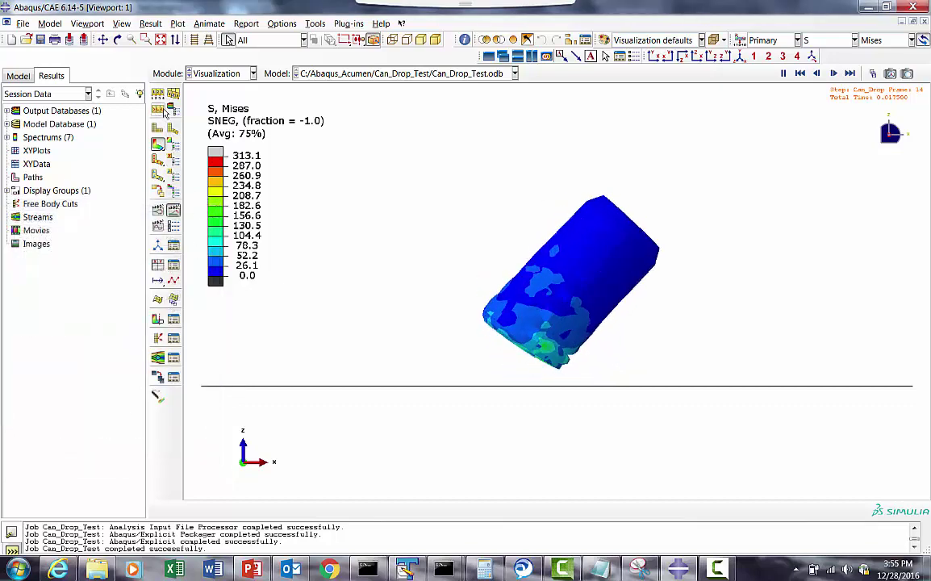
# Animate the drop as a translucent deformed-shape plot color-coded by part instances, without stress contours.
pyautogui.click(158, 129)
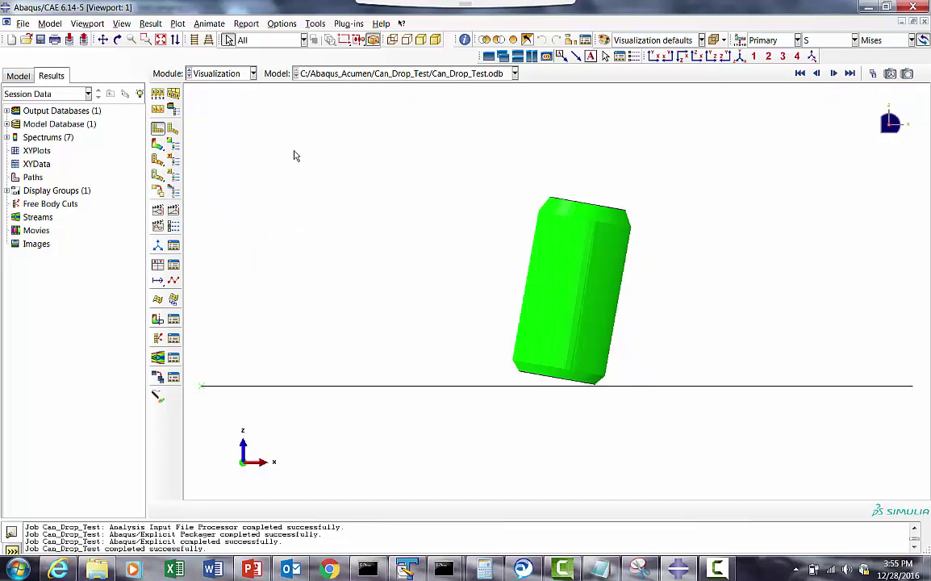
pyautogui.click(713, 40)
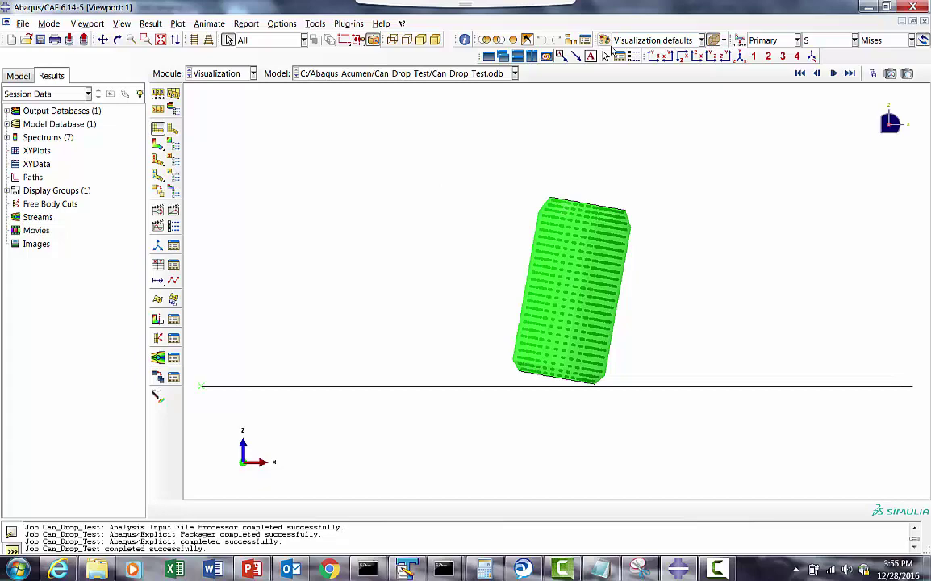
pyautogui.click(686, 42)
pyautogui.click(638, 69)
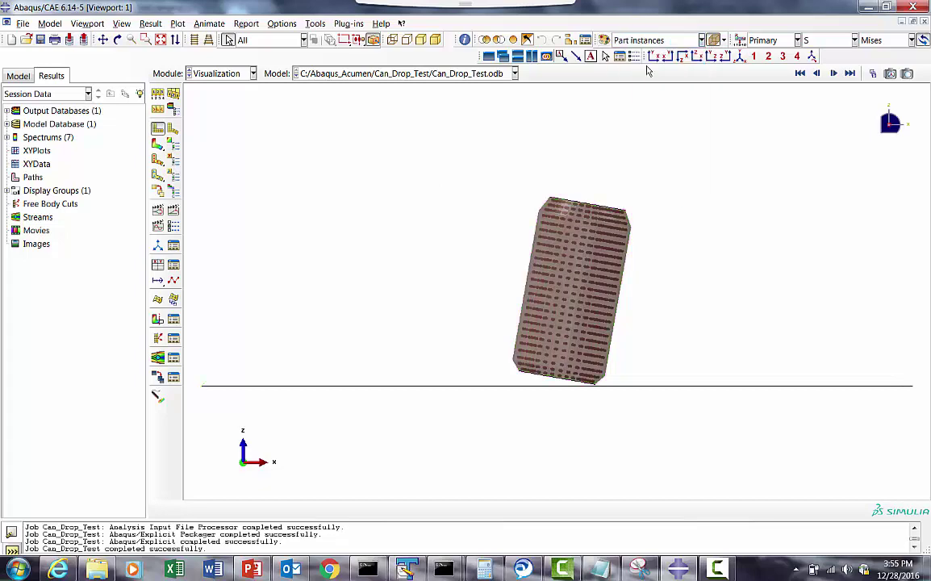
pyautogui.click(174, 211)
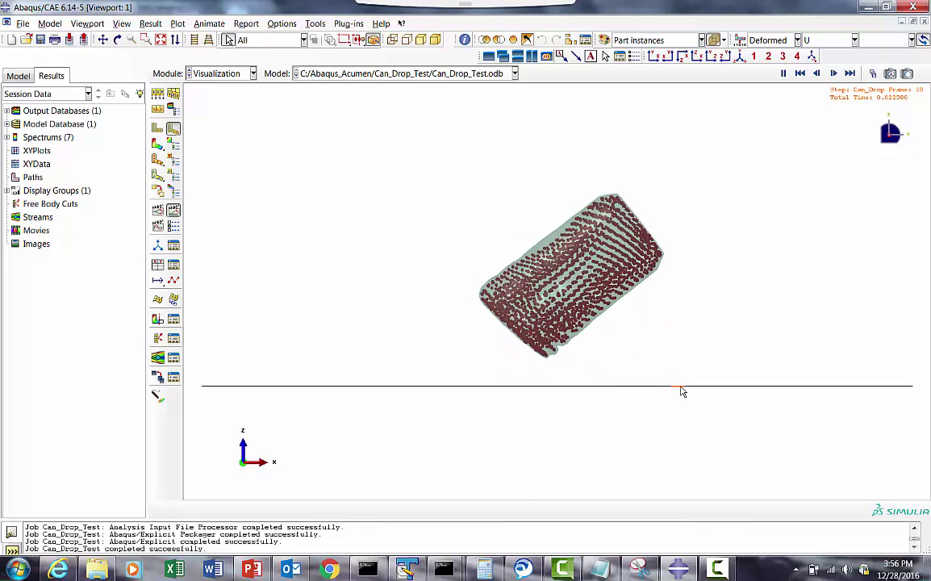
# Switch to the Soda_Can_Crush_Abaqus presentation in PowerPoint and display slide 4 with the drop test's initial velocity setup.
pyautogui.moveTo(256, 571)
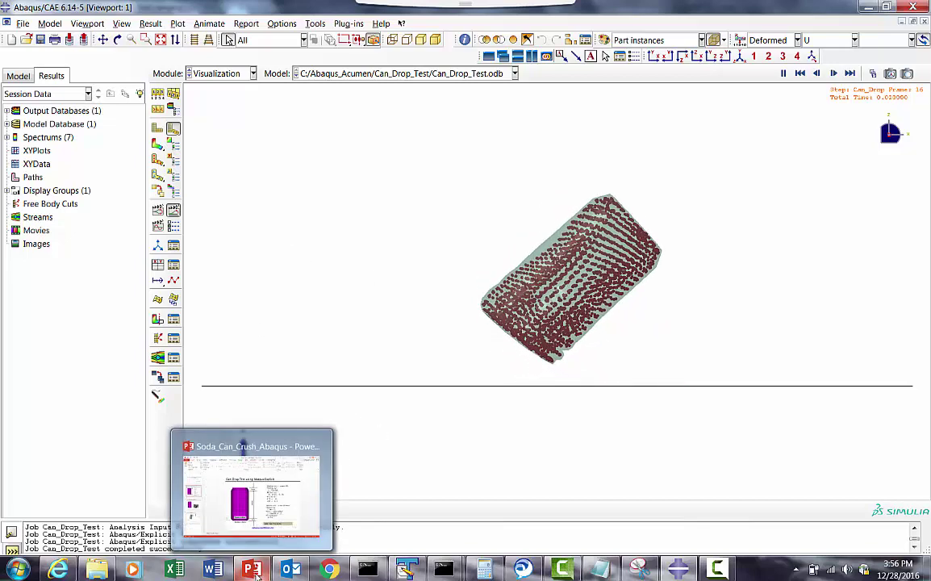
pyautogui.click(243, 501)
pyautogui.scroll(-1, 84, 363)
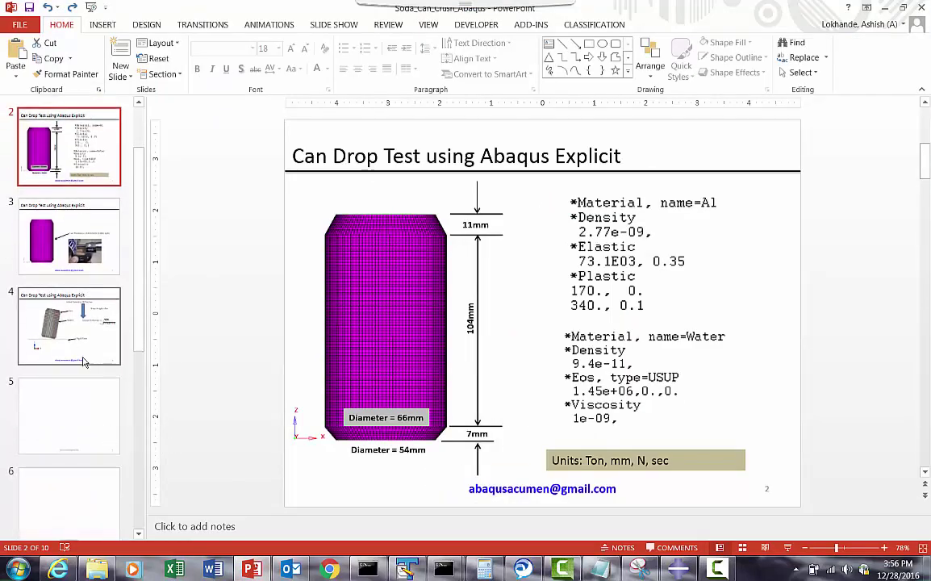
pyautogui.scroll(-1, 80, 353)
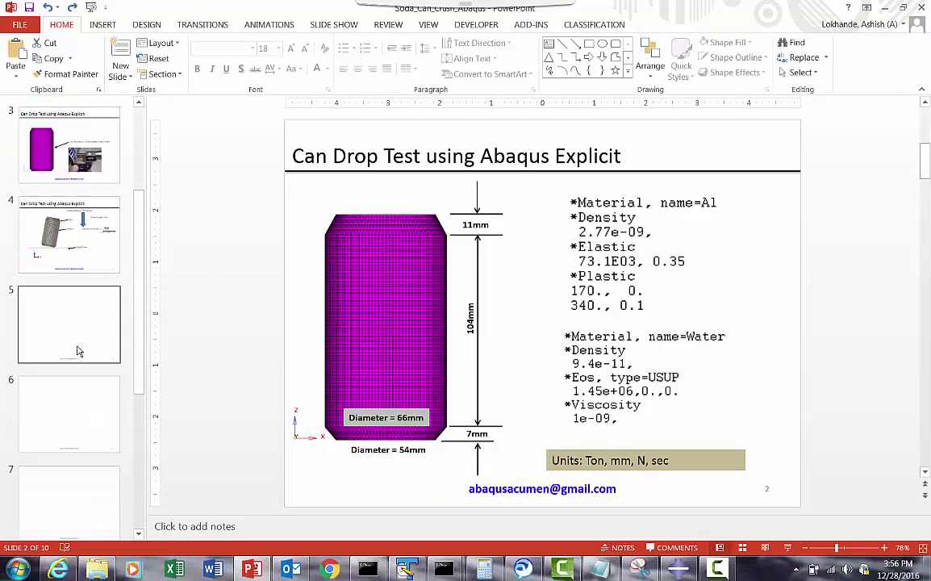
pyautogui.scroll(2, 79, 352)
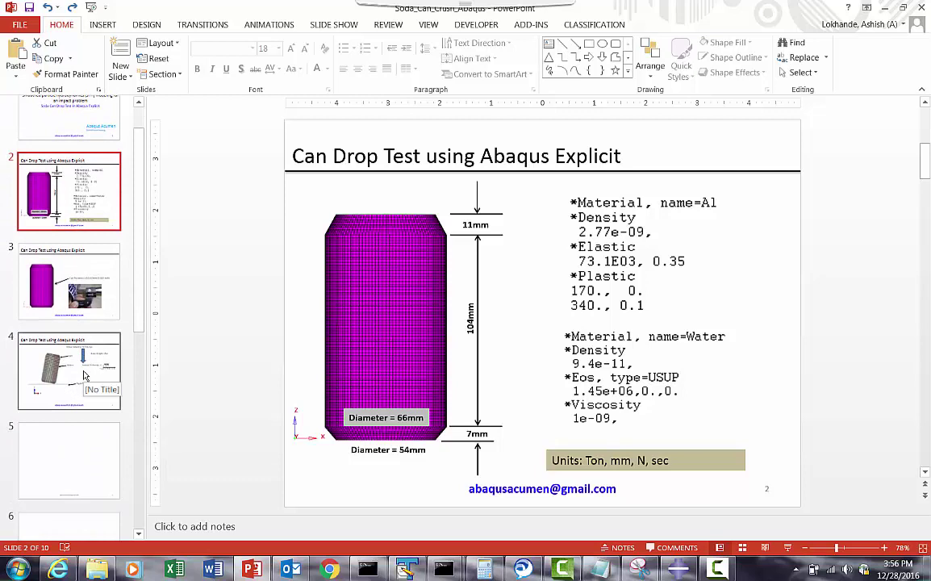
pyautogui.click(85, 375)
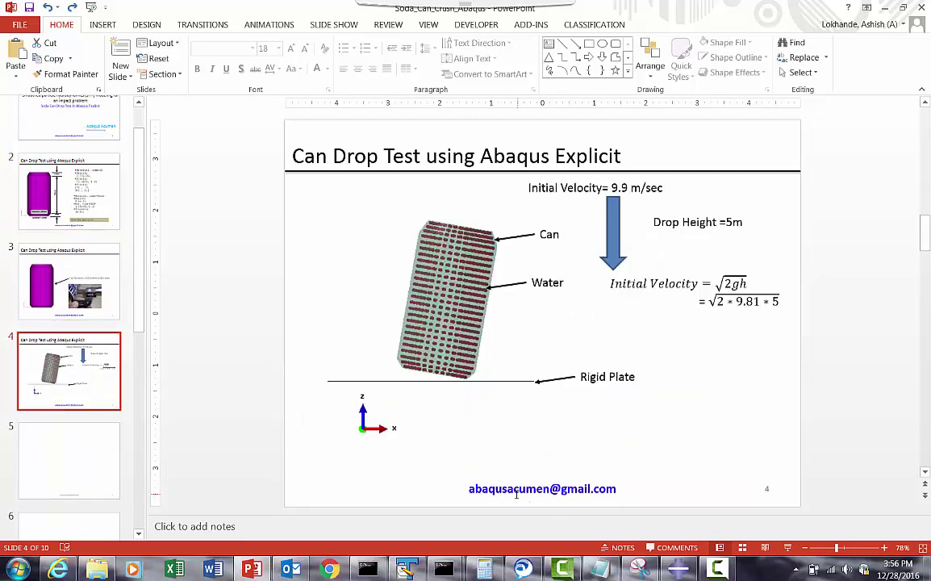